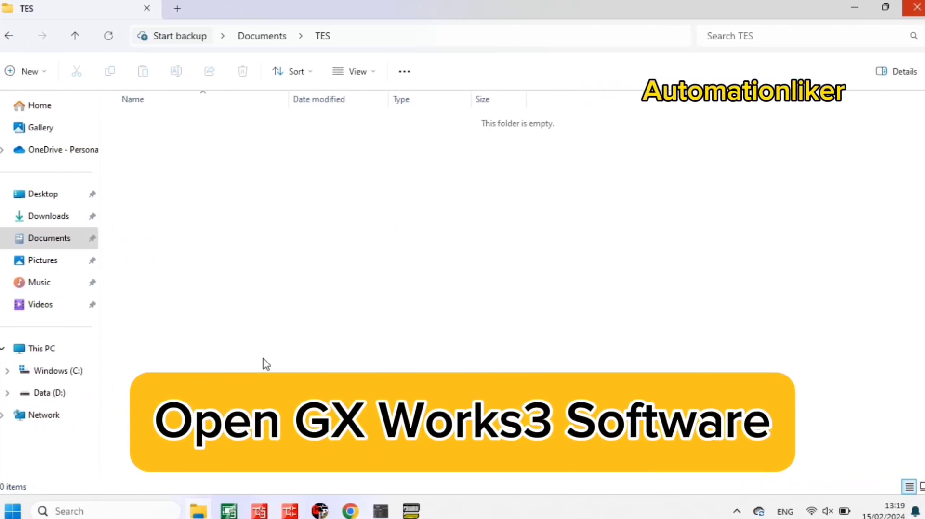
- Open GX Works3 and create a new Ladder project for series RCPU, type R16, accepting the module and label notices
left_click(263, 507)
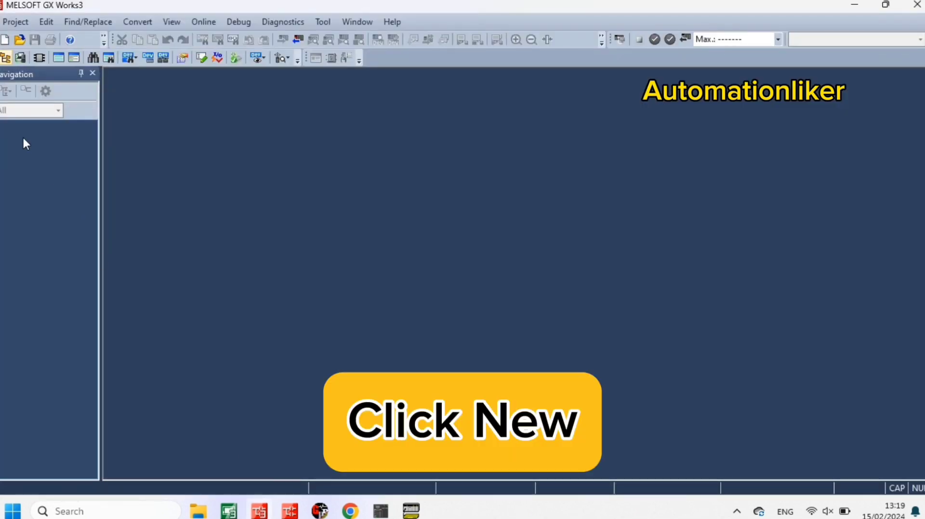
left_click(5, 40)
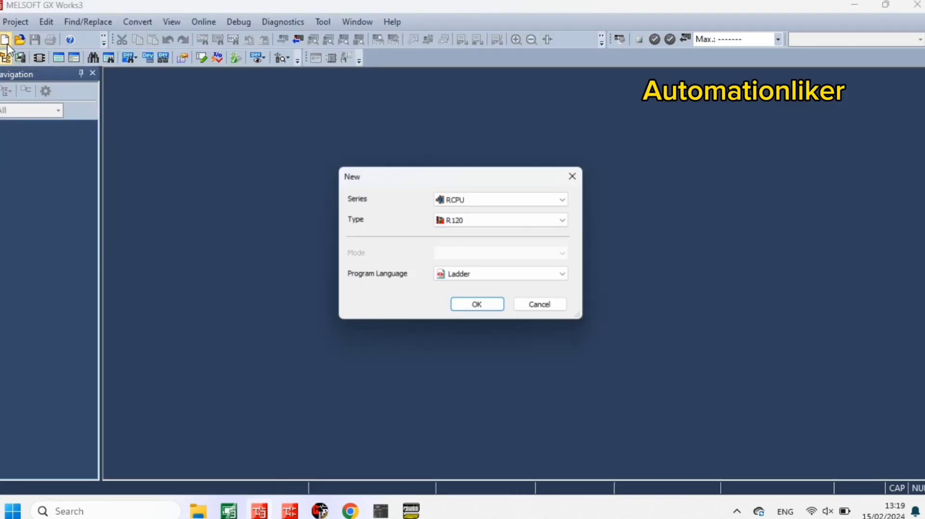
left_click(503, 198)
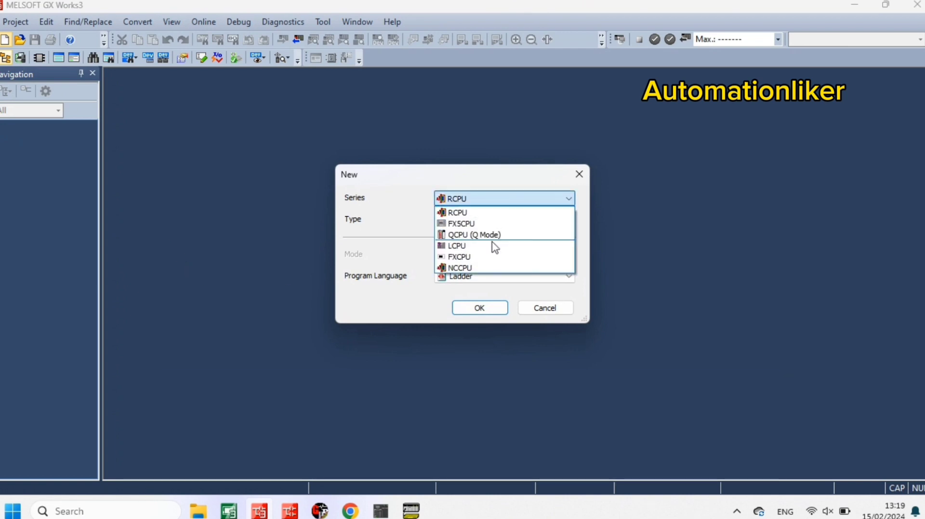
left_click(484, 212)
left_click(484, 222)
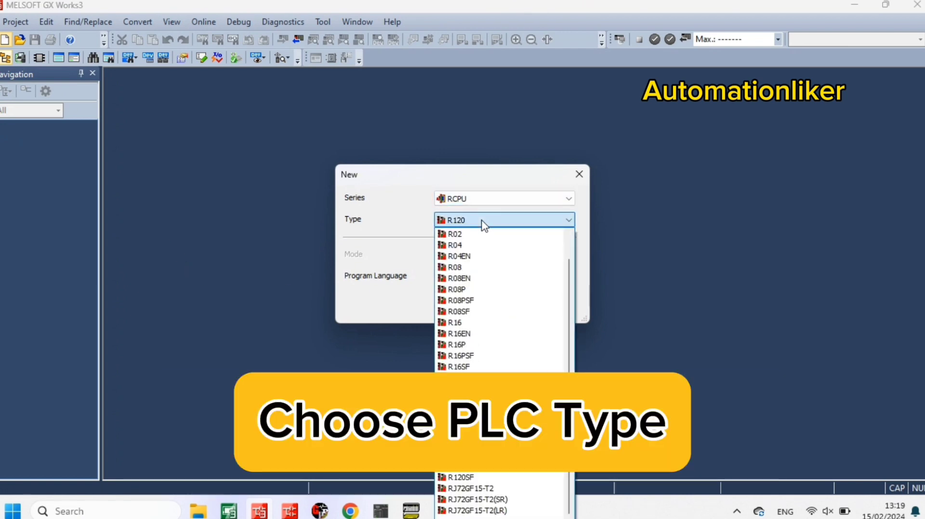
left_click(481, 324)
left_click(480, 306)
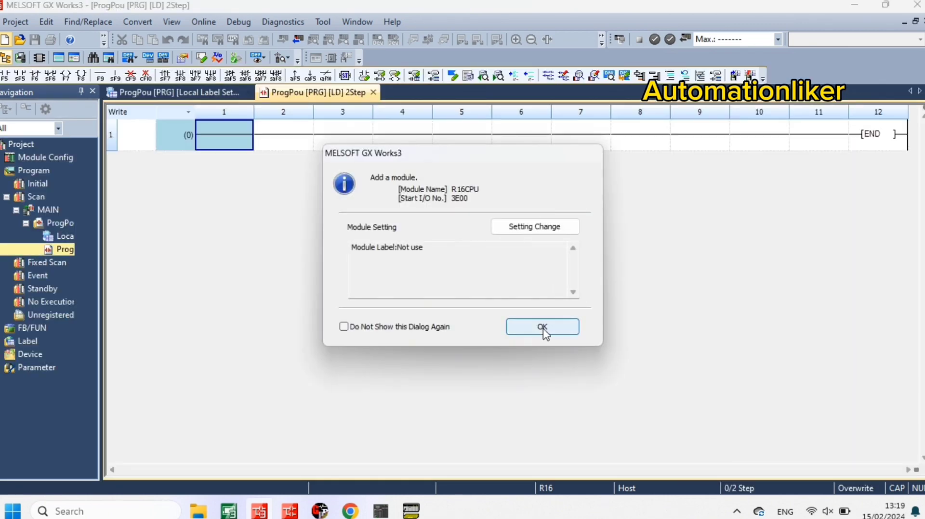
left_click(544, 329)
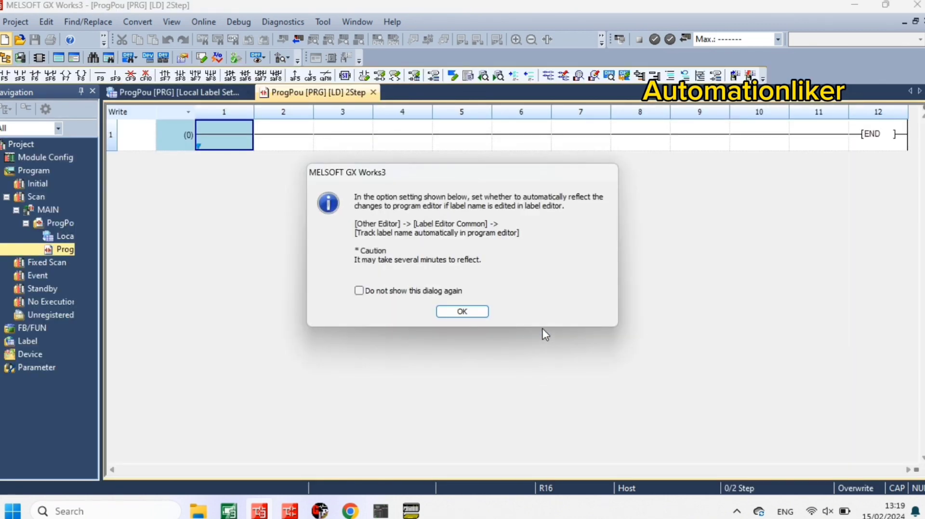
left_click(482, 313)
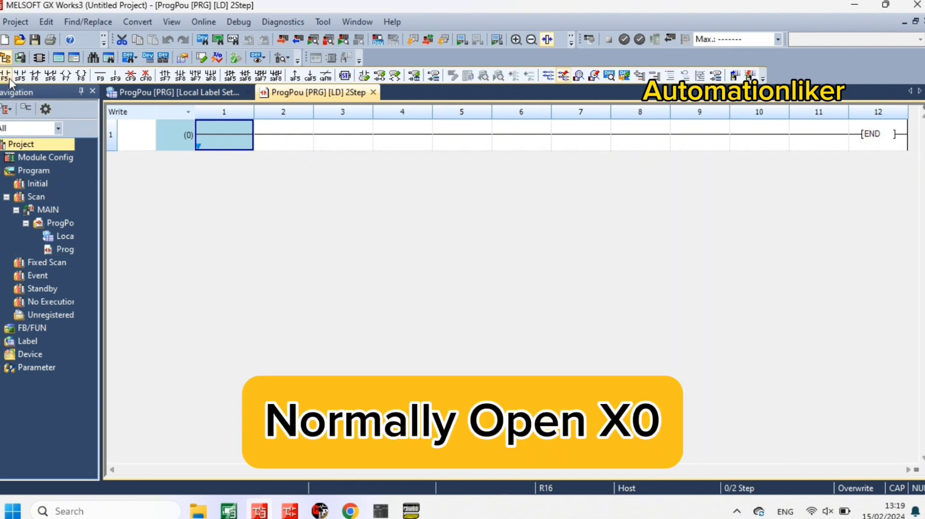
- Build the first rung with a normally open contact X0 driving the add instruction +P D0 K10 D0
key("F5")
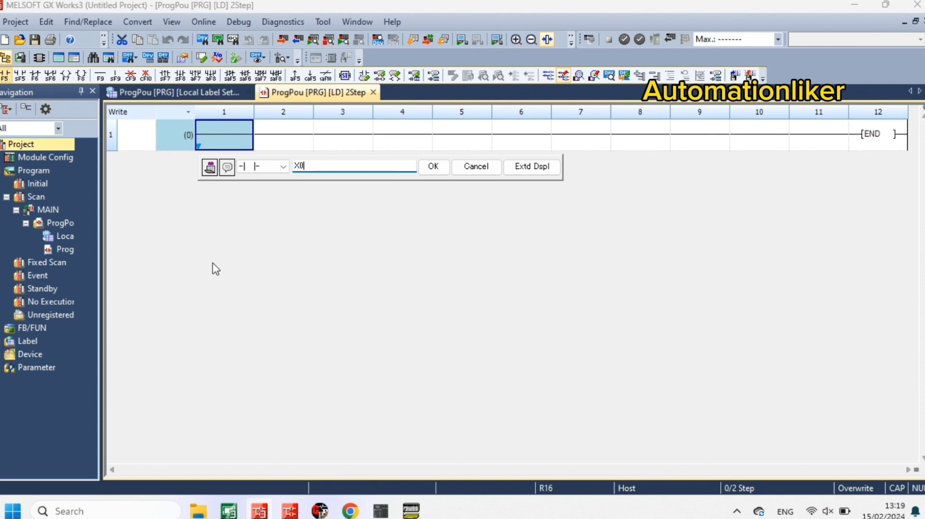
key("Return")
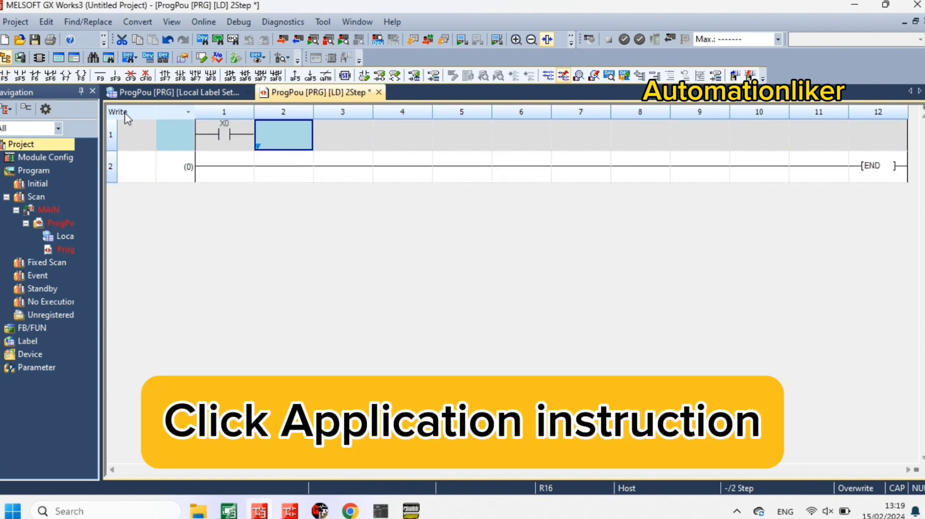
left_click(82, 75)
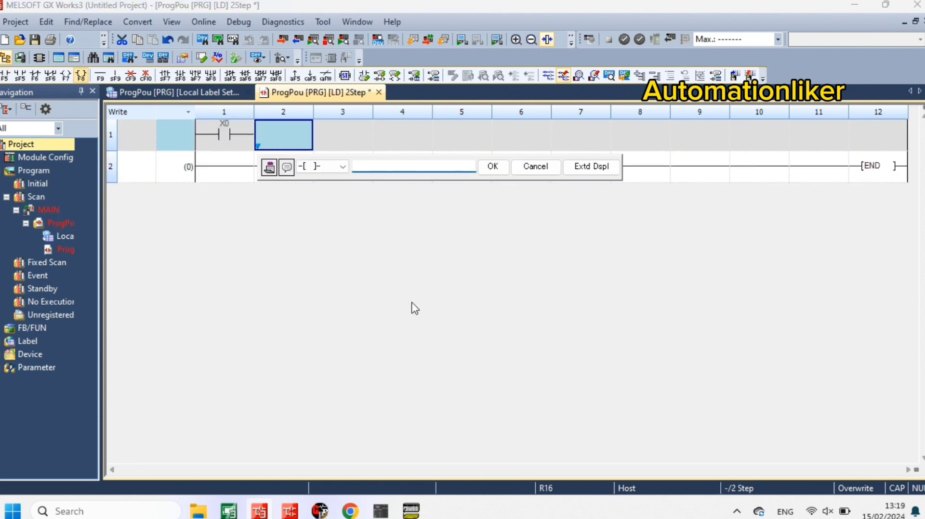
type("+P ")
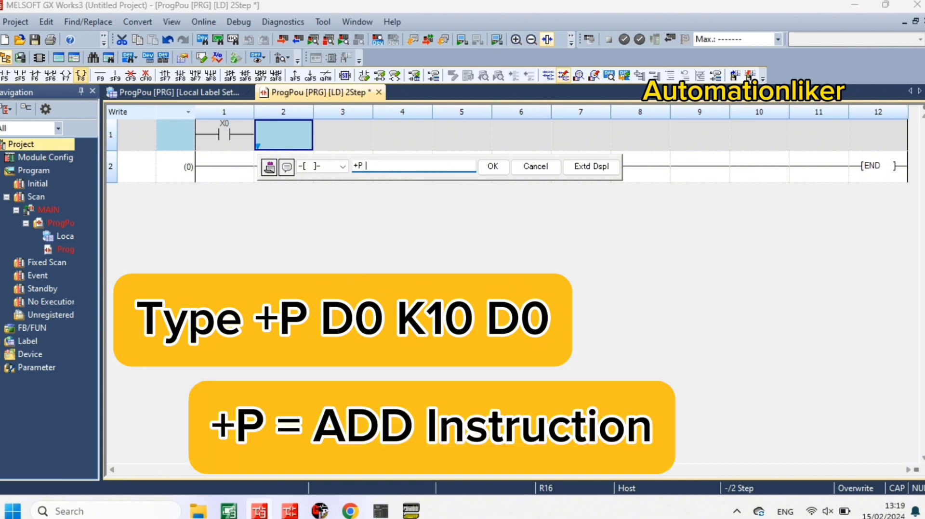
type("D0 K")
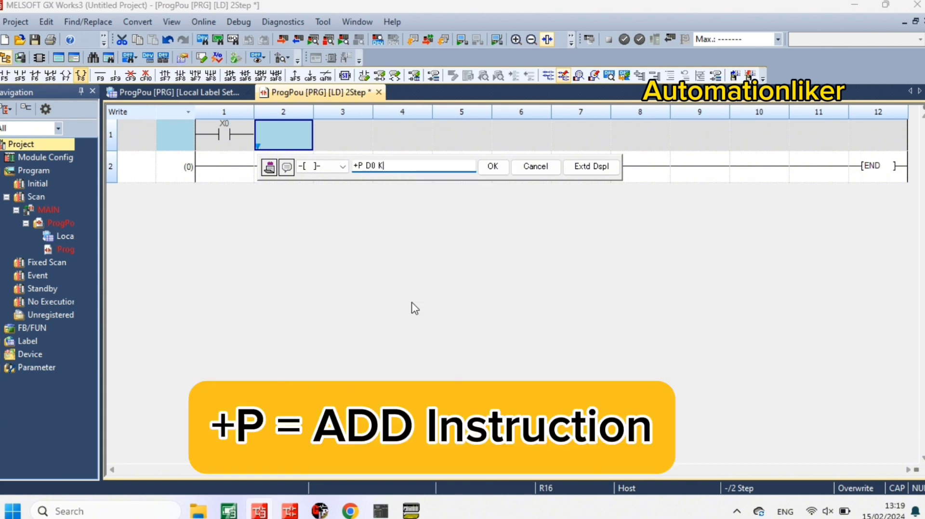
type("10 D0")
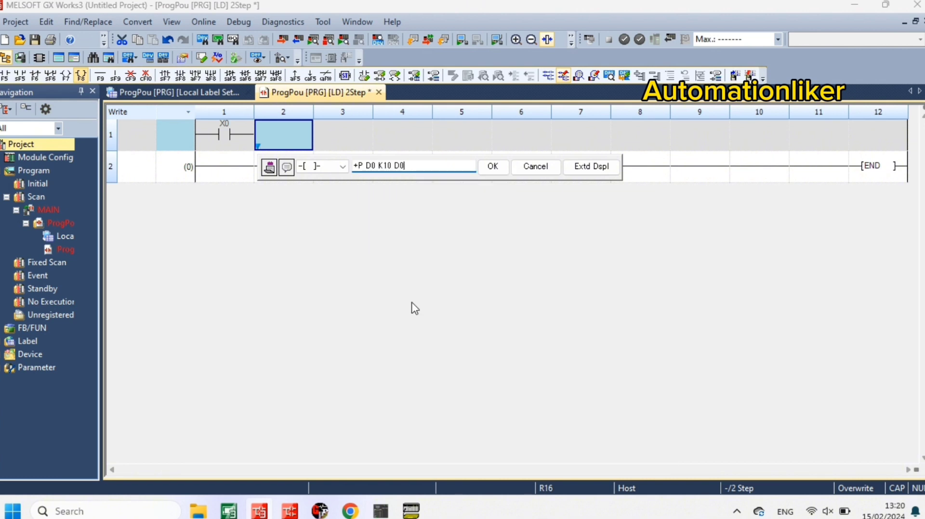
key("Return")
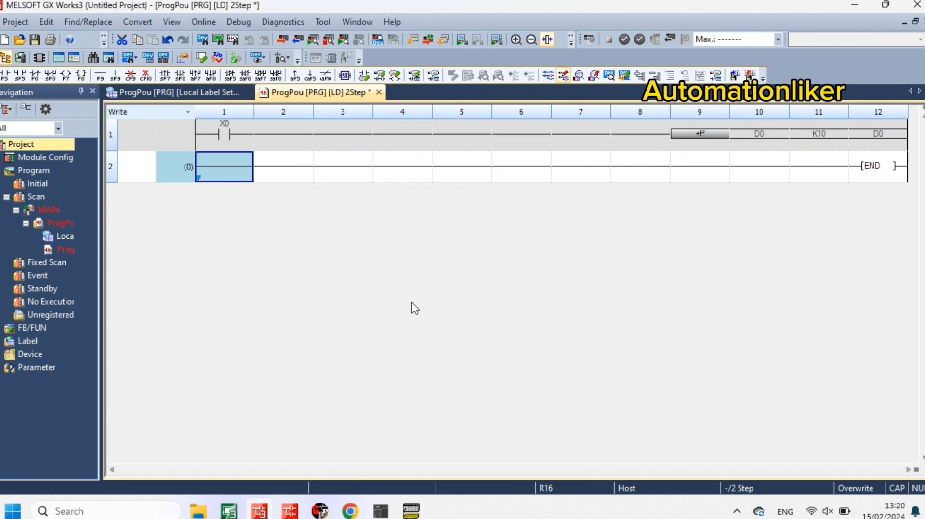
- Build the second rung with a normally open contact X1 driving the subtract instruction -P D0 K10 D0
left_click(6, 76)
type("X1")
key("Return")
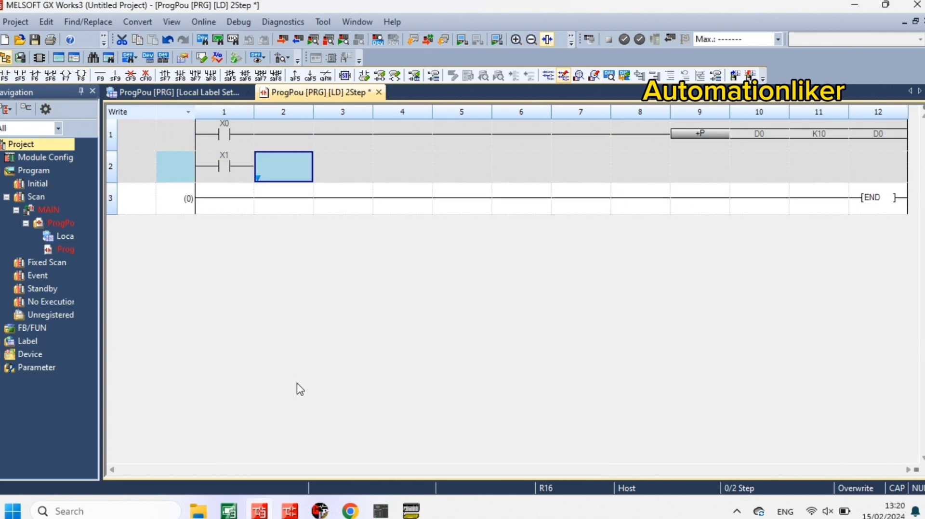
left_click(81, 75)
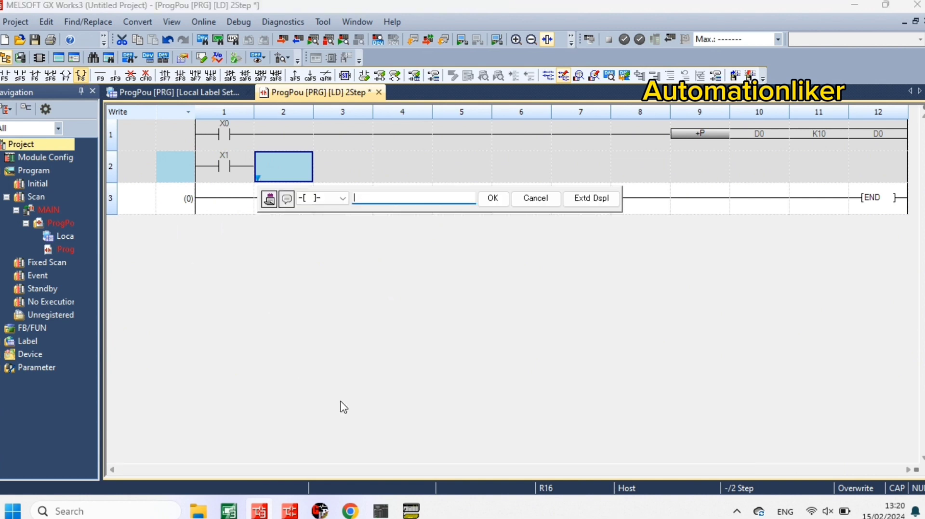
type("-P")
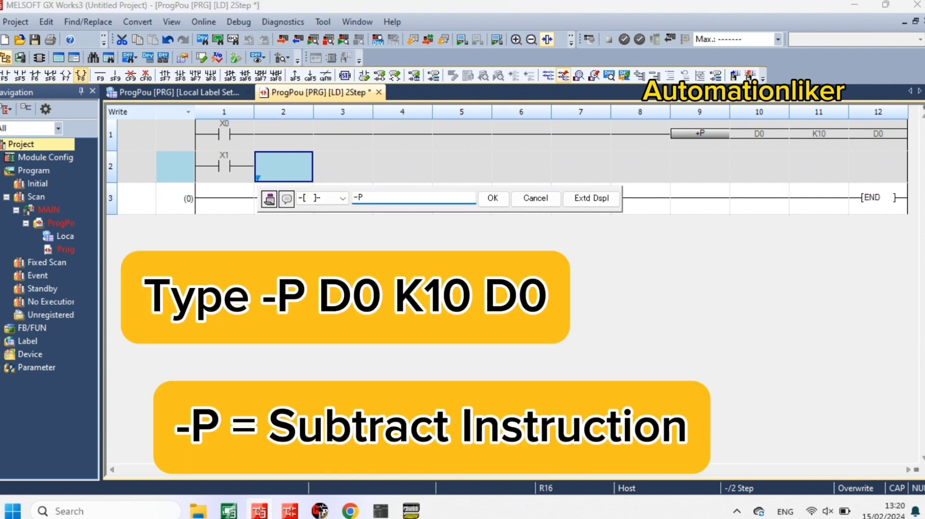
type(" D0 K10 ")
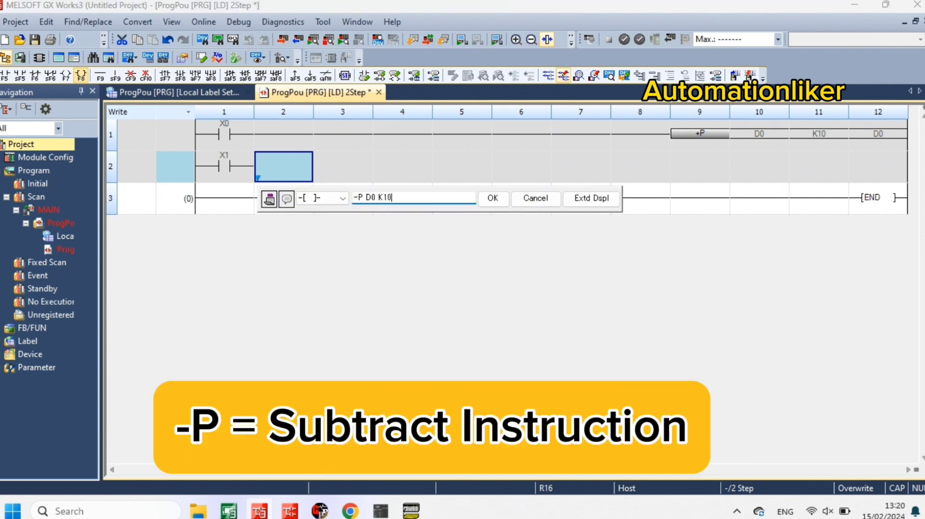
type("D0")
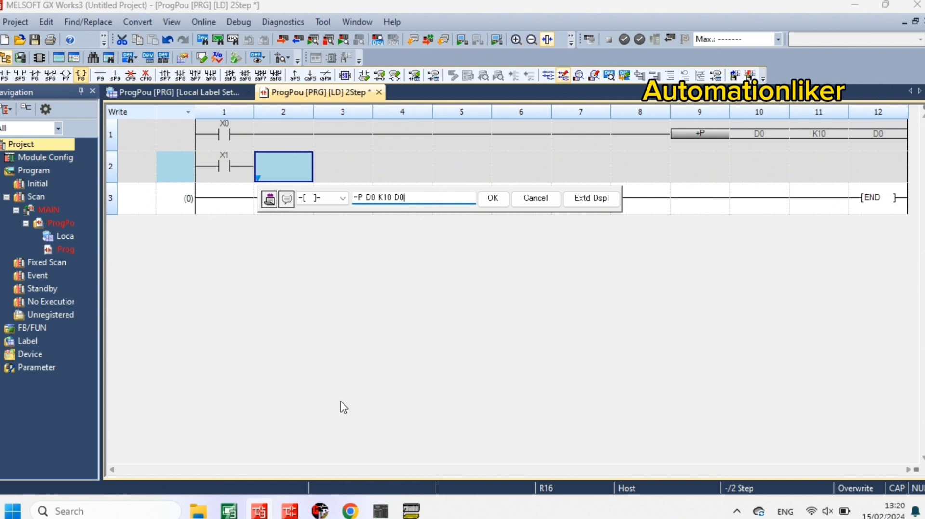
key("Return")
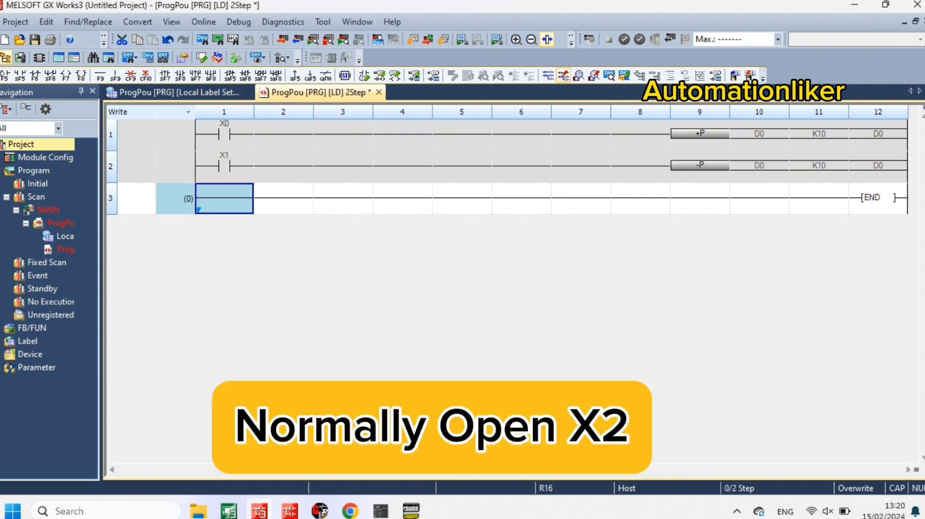
- Build the third rung with a normally open contact X2 driving the multiply instruction *P D0 K10 D0
left_click(5, 76)
type("X2")
key("Return")
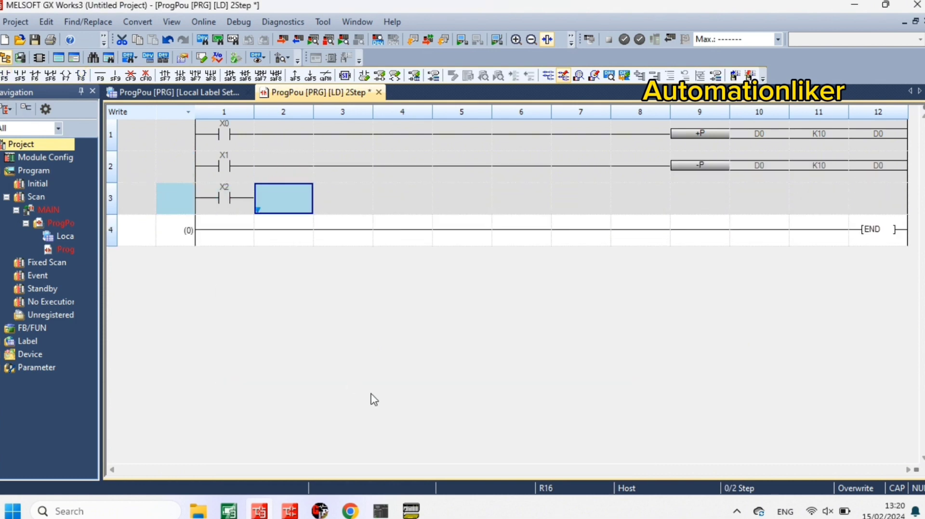
left_click(81, 76)
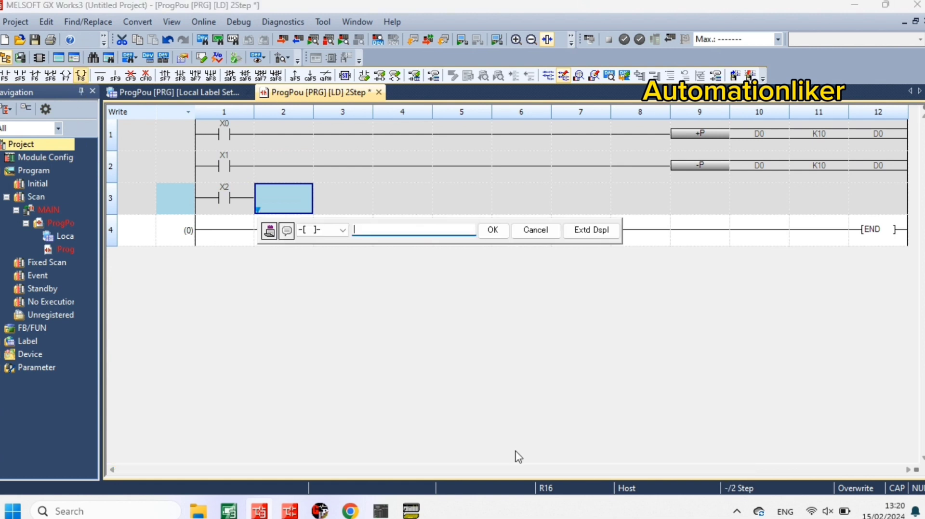
type("*P")
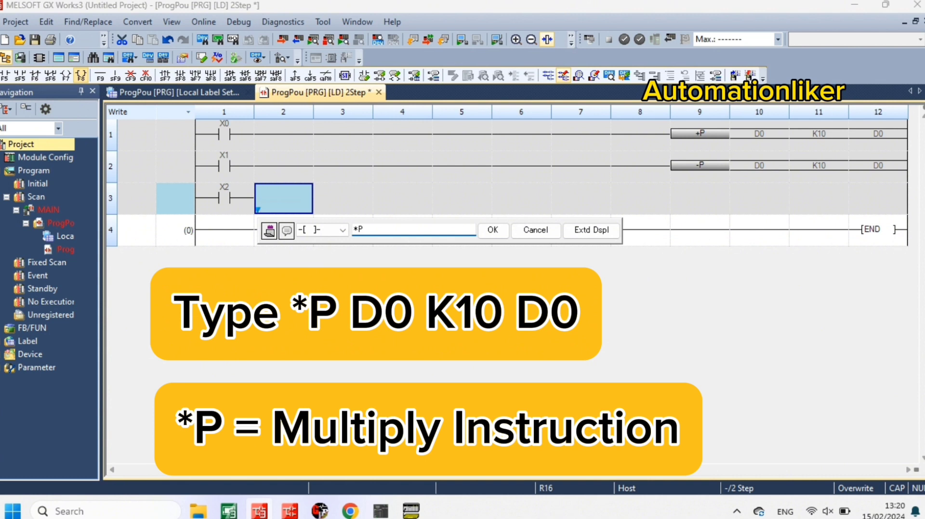
type(" D0 K10 D0")
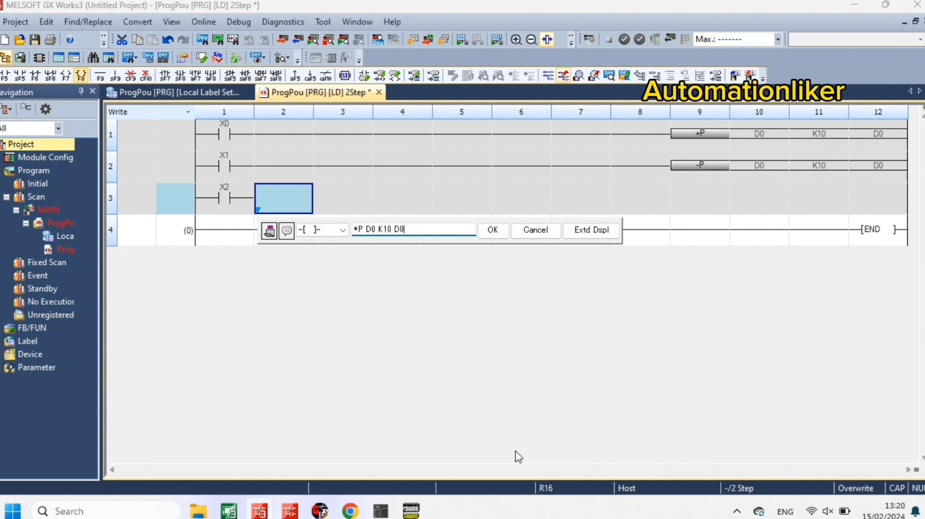
key("Return")
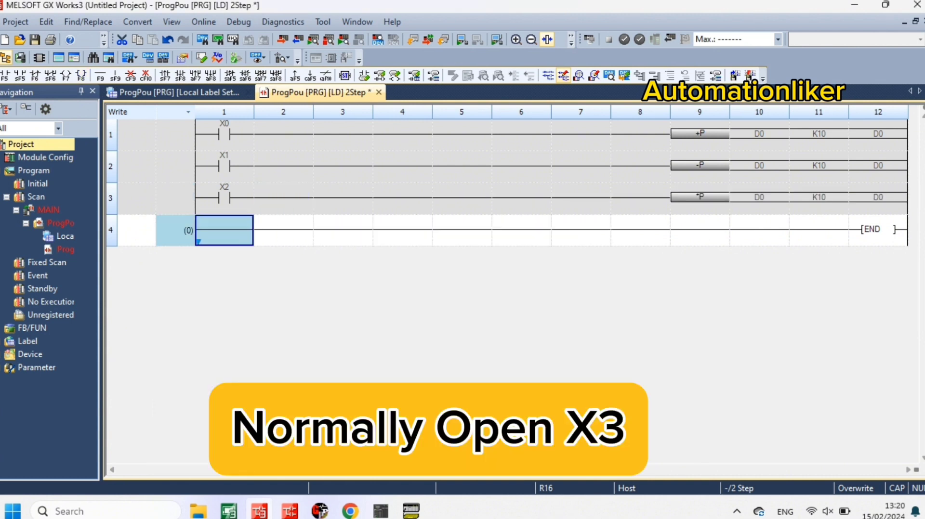
- Build the fourth rung with a normally open contact X3 driving the divide instruction /P D0 K10 D0
left_click(10, 74)
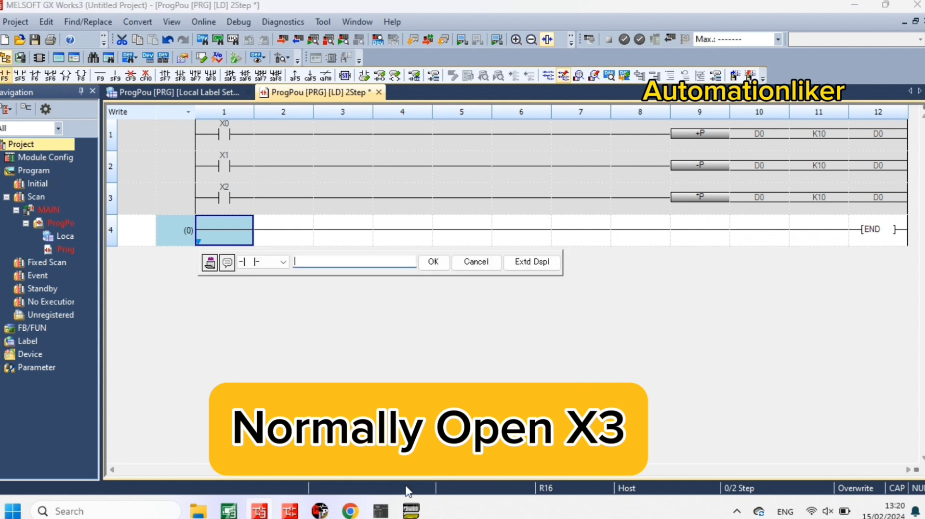
type("X3")
key("Return")
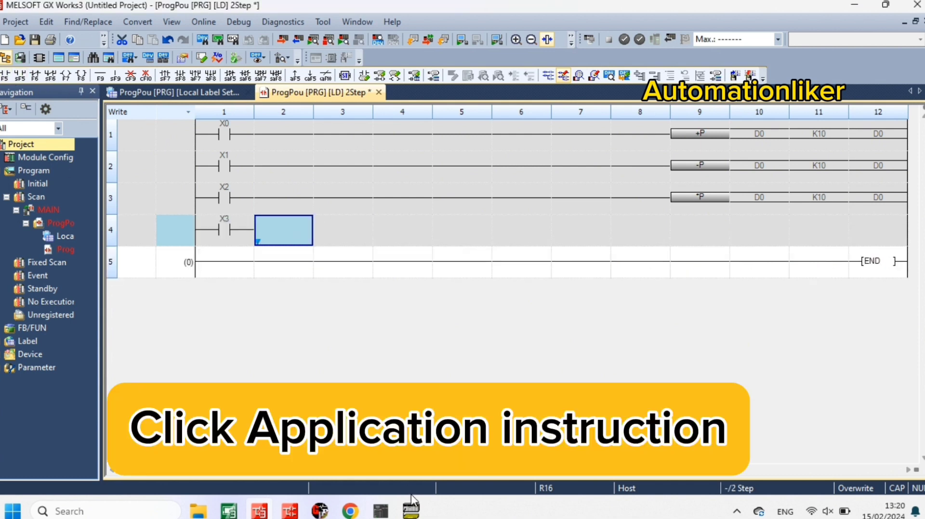
left_click(81, 76)
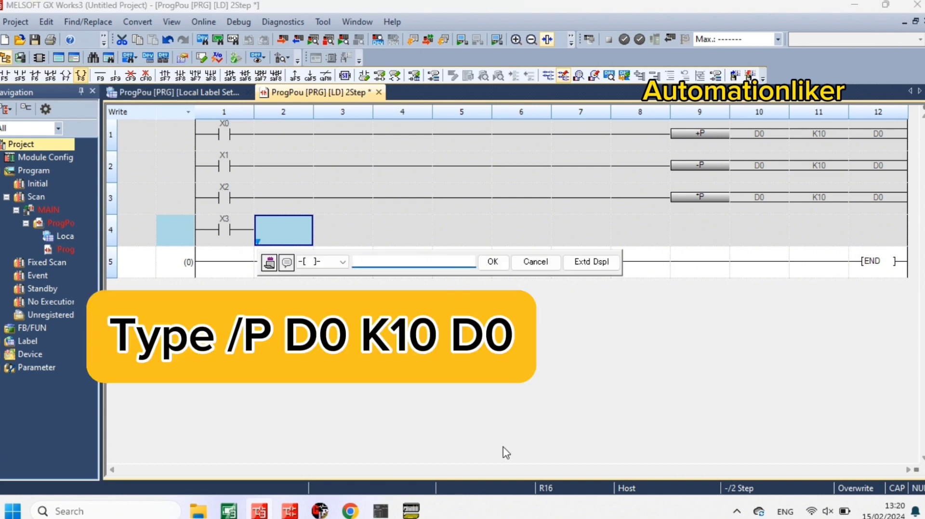
type("/P D")
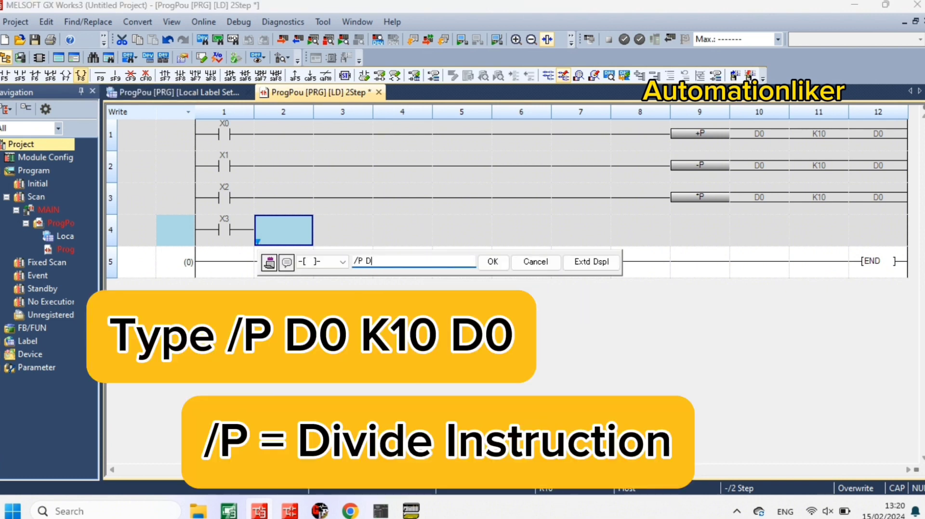
type("0 K10 D0")
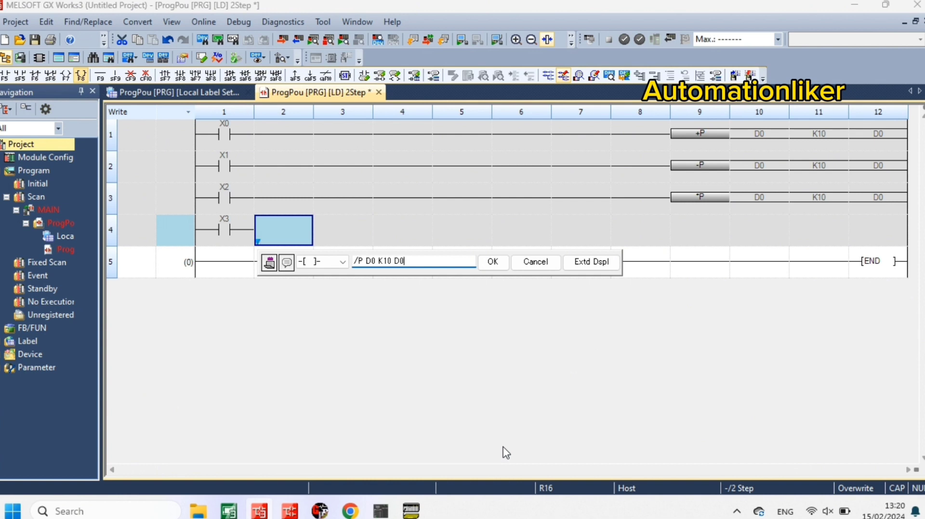
key("Return")
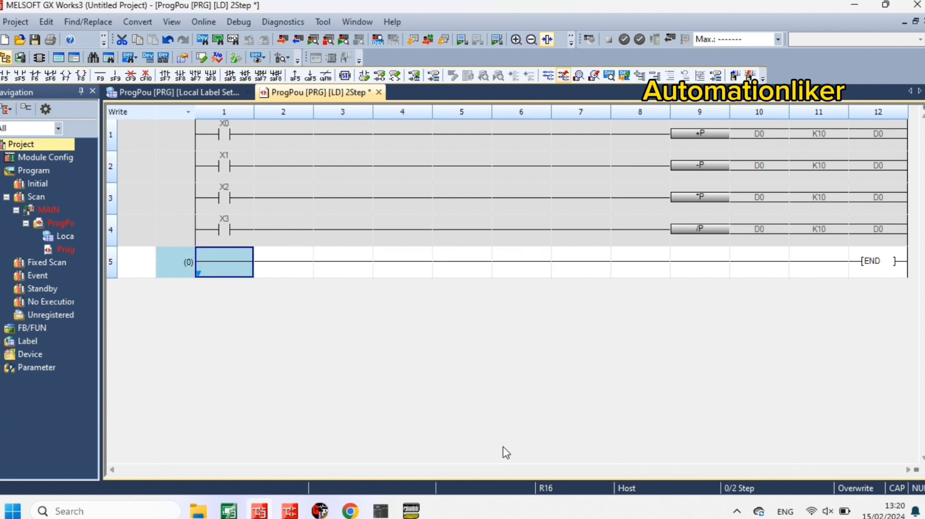
- Build the fifth rung with a normally open contact X4 driving the move instruction MOV K100 D0
key("F5")
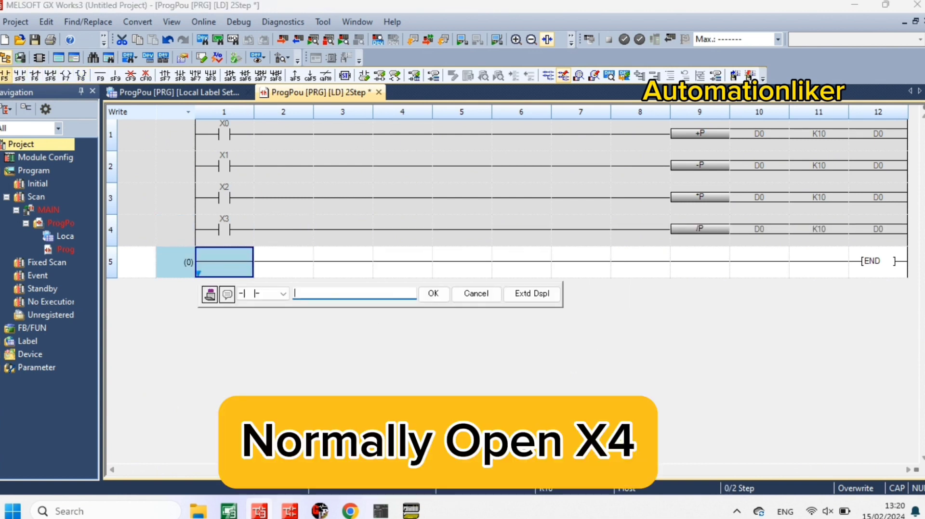
type("X4")
key("Return")
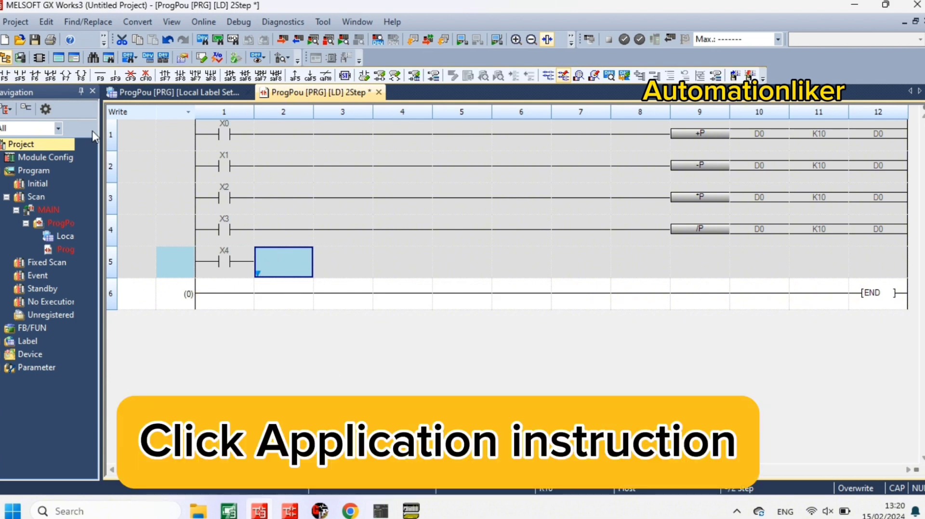
left_click(81, 75)
type("M")
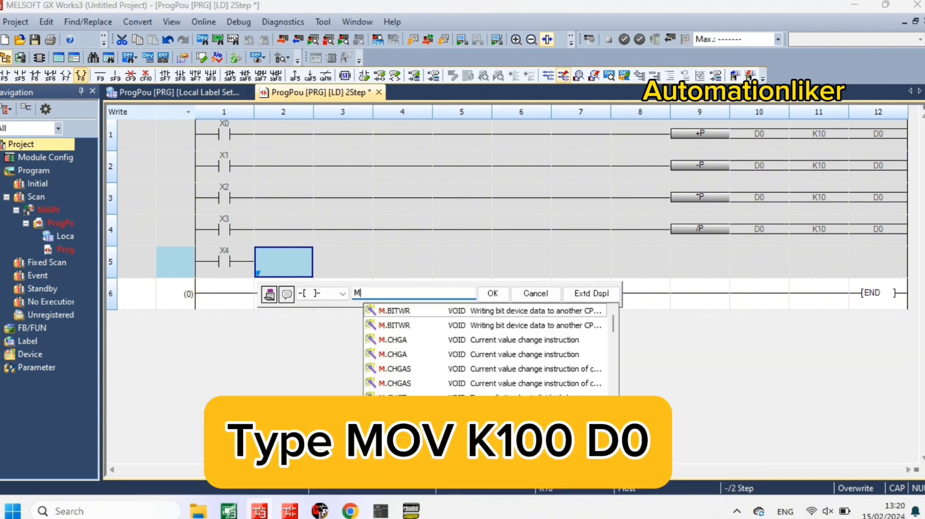
type("OV K100 D0")
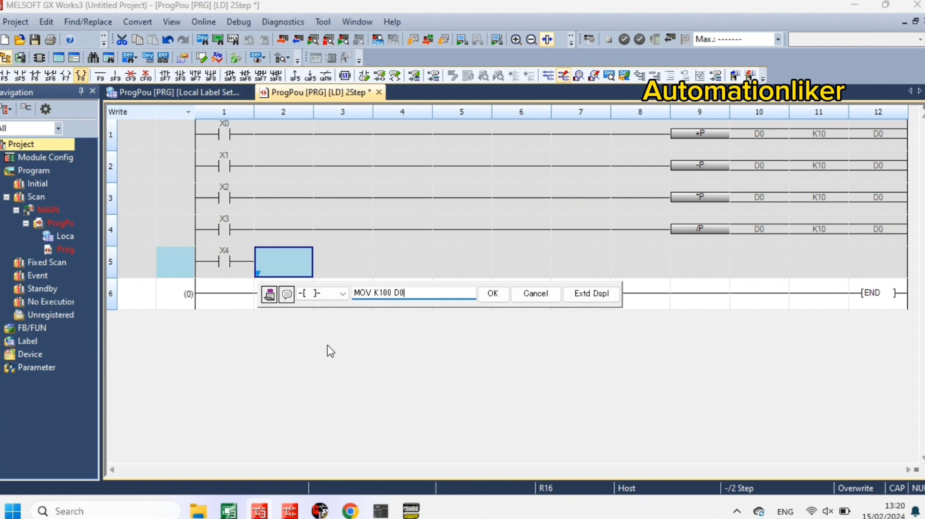
key("Return")
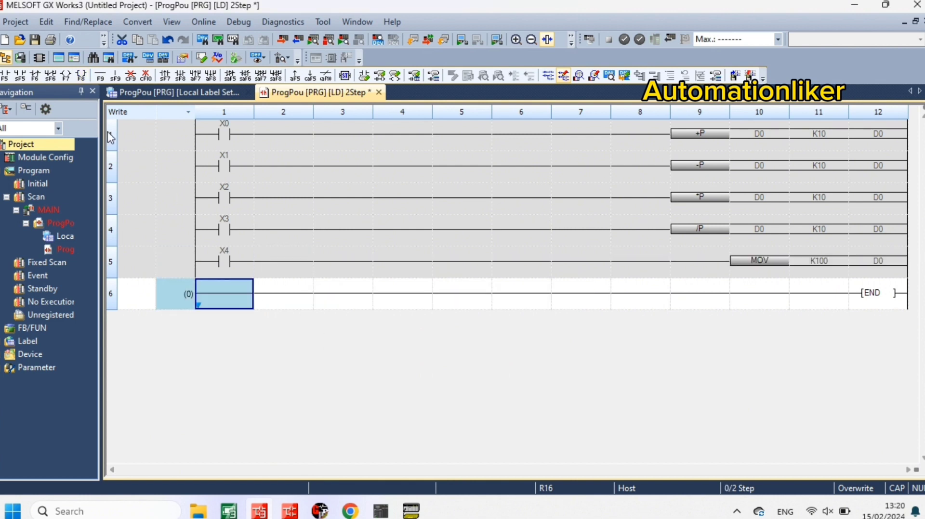
- Build the sixth rung with a normally open contact X5 driving the move instruction MOV K0 D0
key("F5")
type("X")
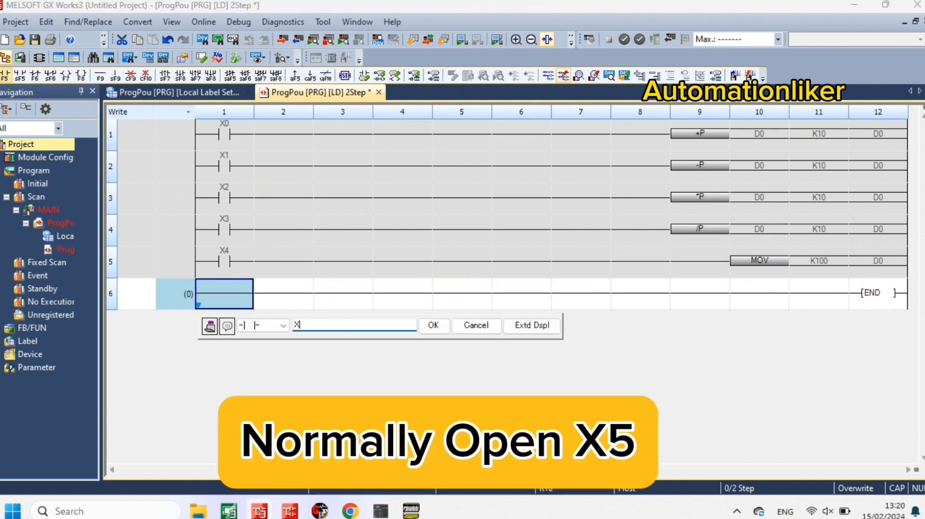
type("5")
key("Return")
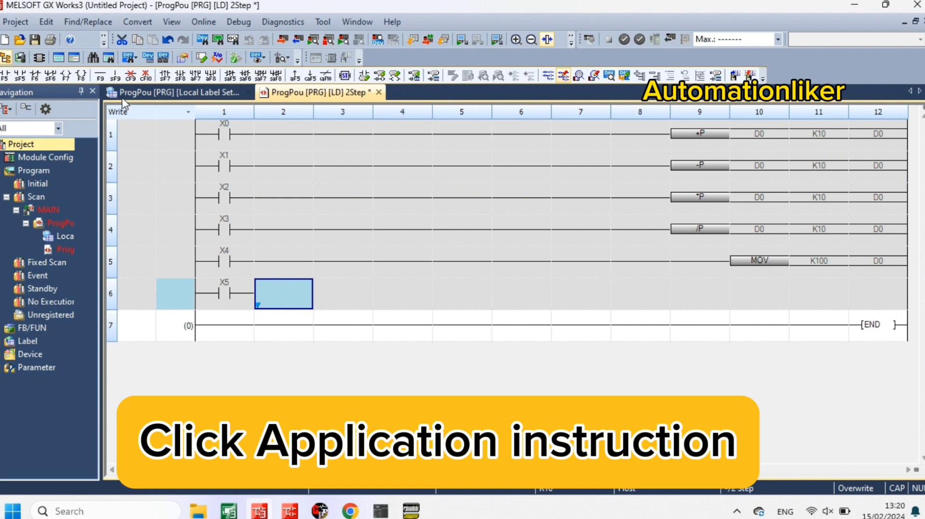
left_click(82, 76)
type("MOV ")
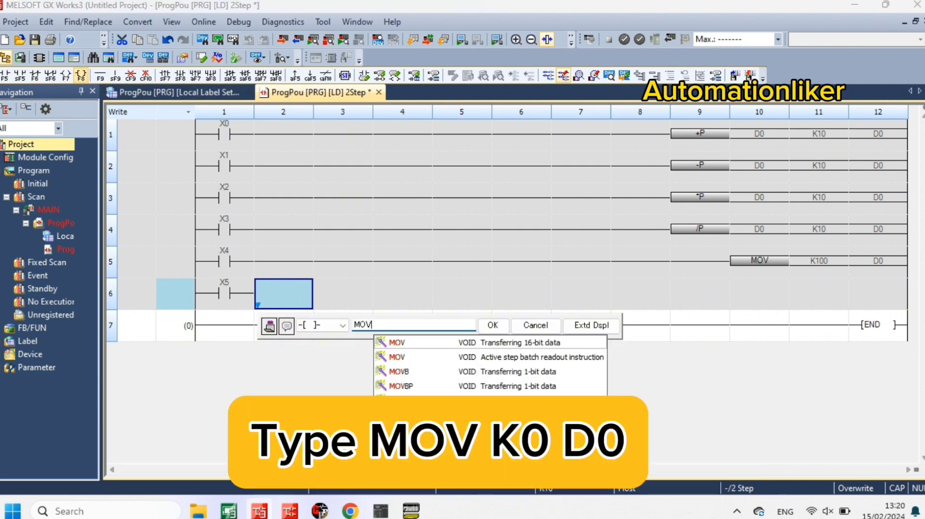
type("K0 D0")
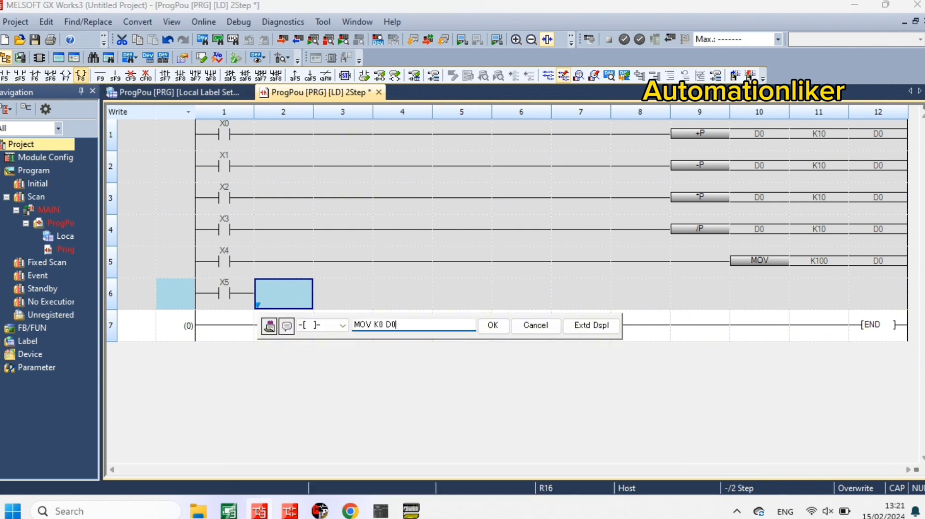
key("Return")
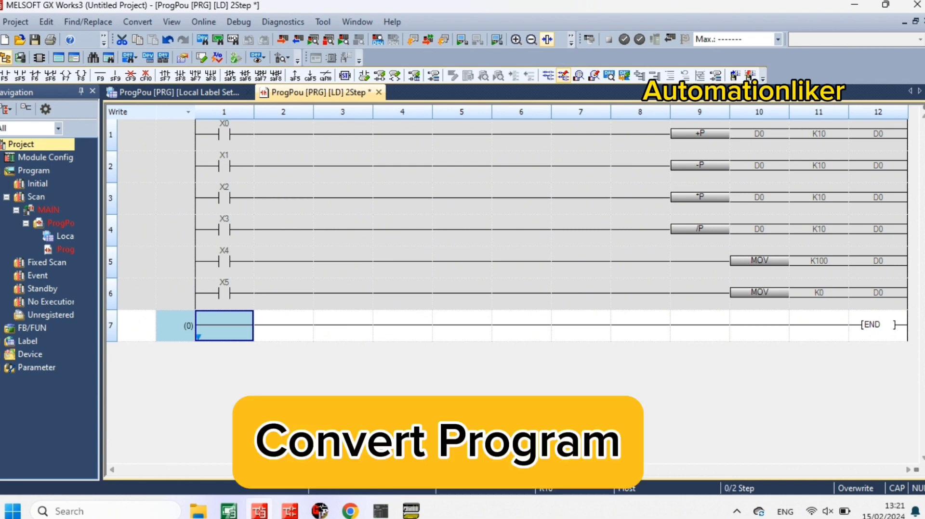
- Convert the ladder program and start the simulation
left_click(144, 22)
left_click(155, 32)
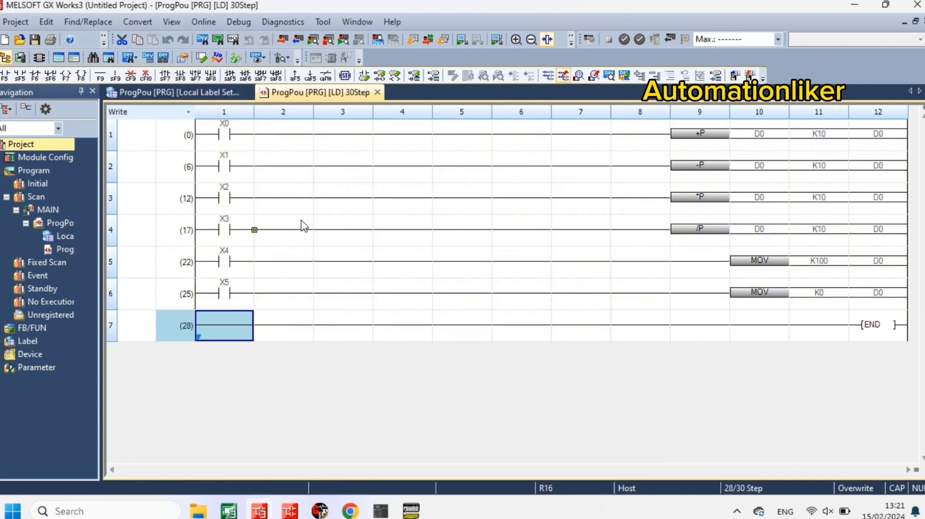
left_click(241, 22)
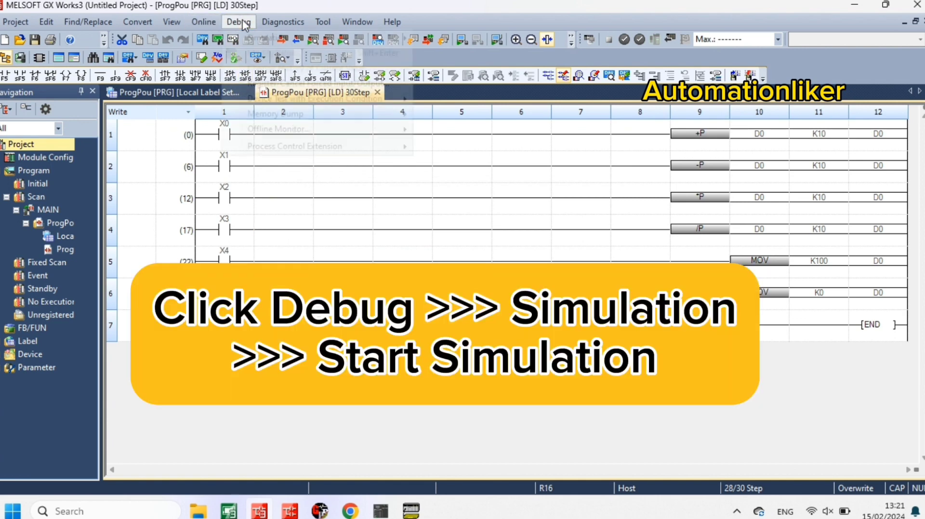
mouse_move(283, 39)
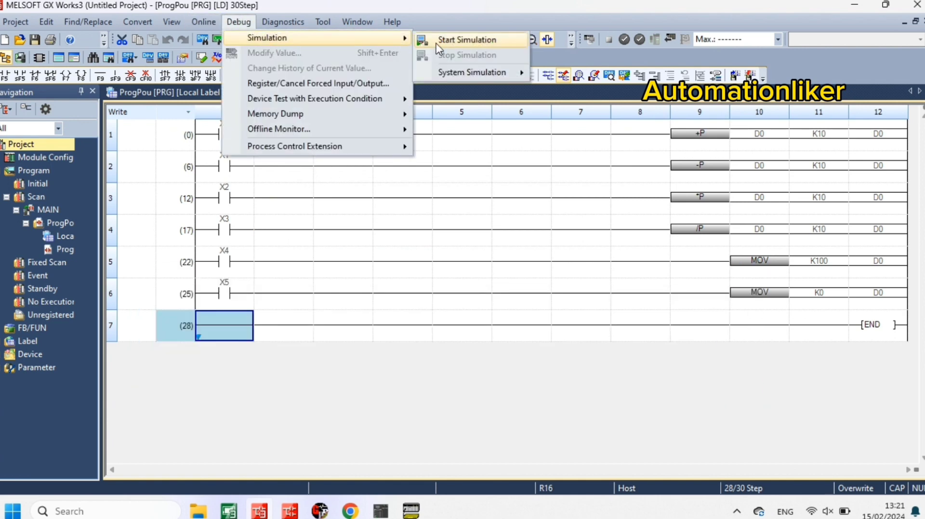
left_click(463, 40)
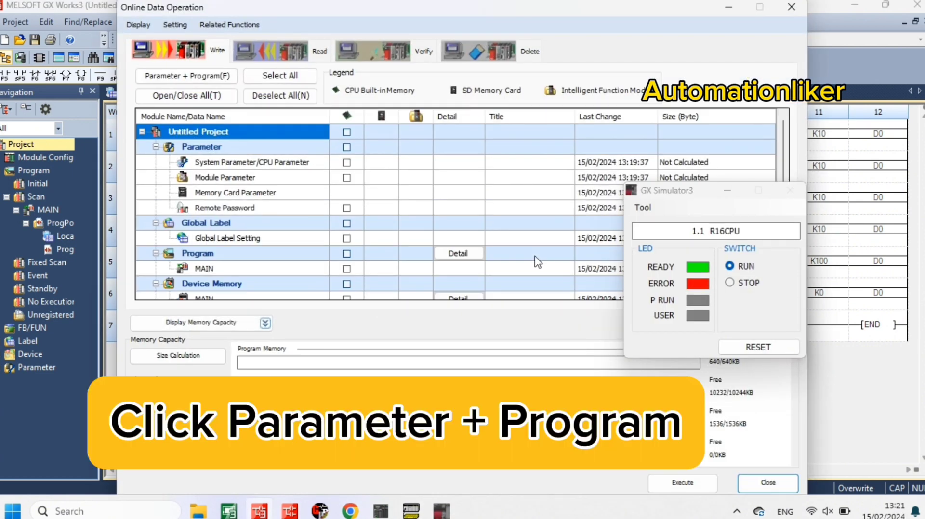
- Write the parameters and program to the simulated PLC, then close the data transfer windows to return to the ladder
left_click(727, 190)
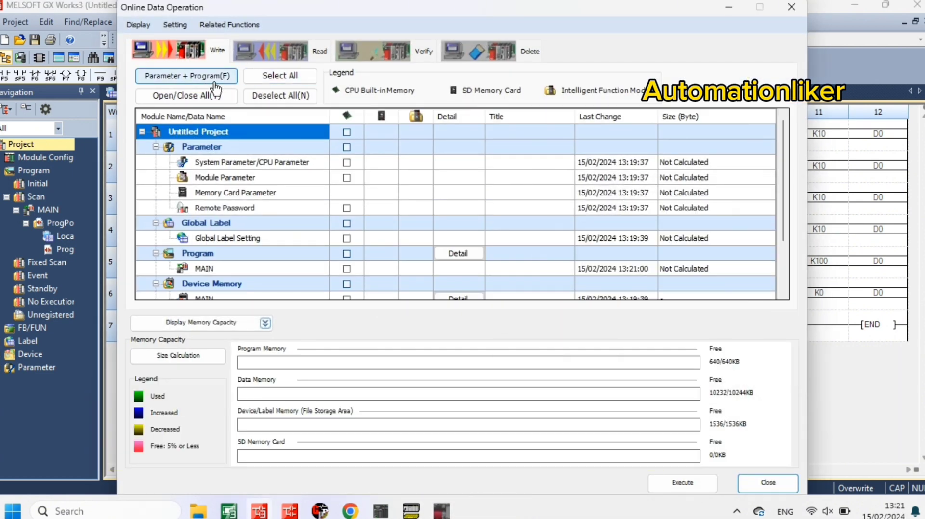
left_click(203, 83)
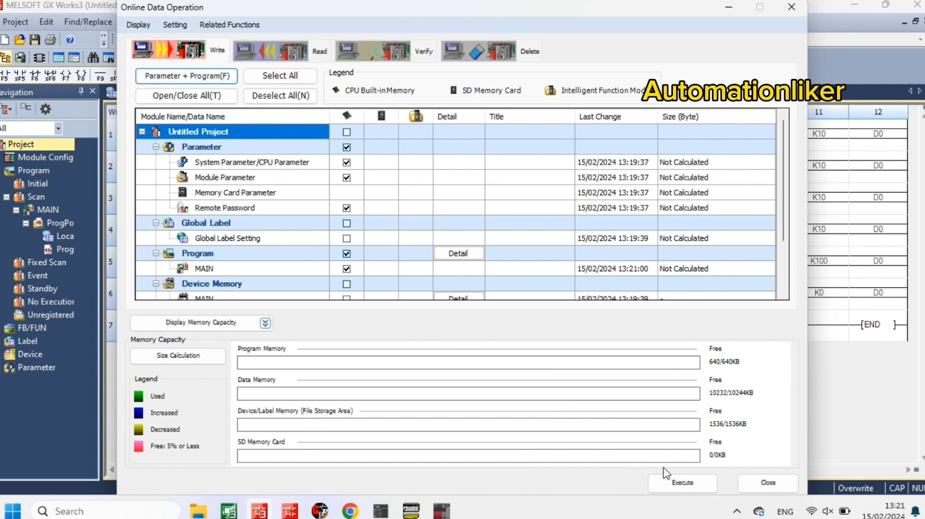
left_click(682, 483)
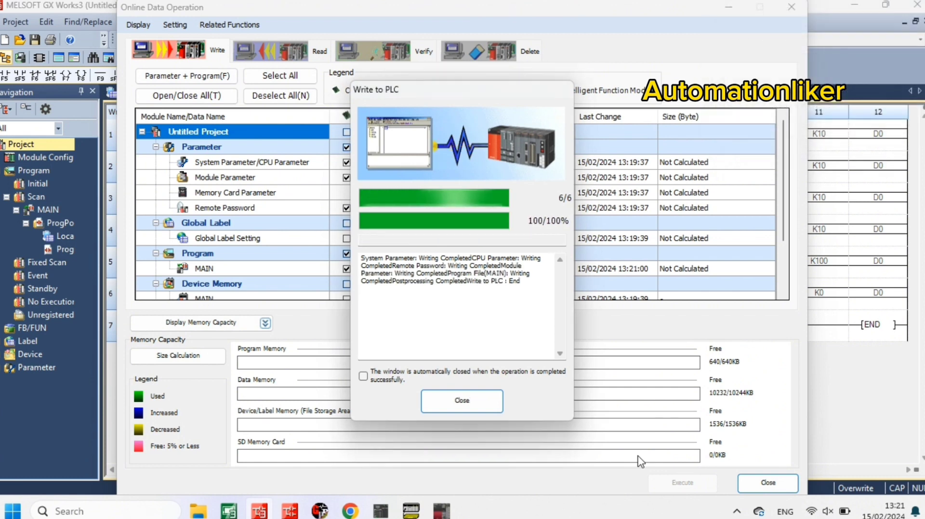
left_click(448, 401)
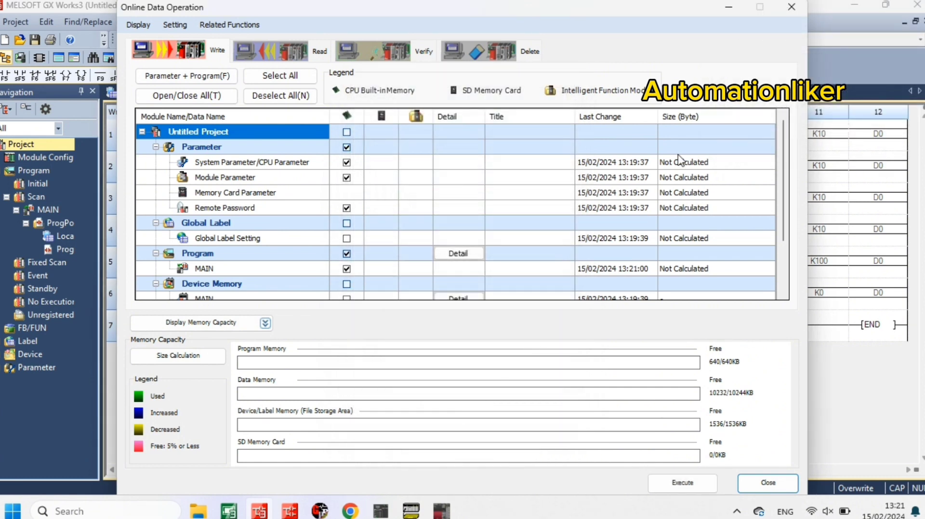
left_click(792, 7)
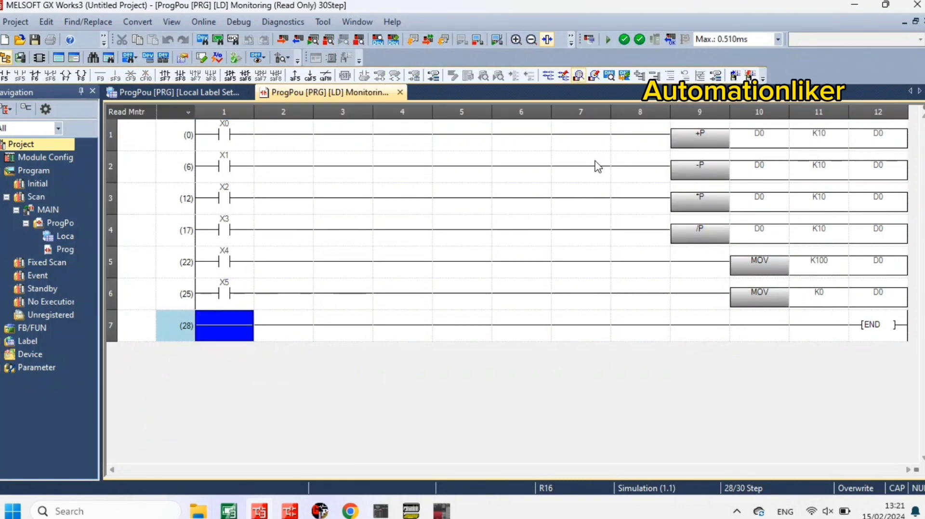
left_click(386, 135)
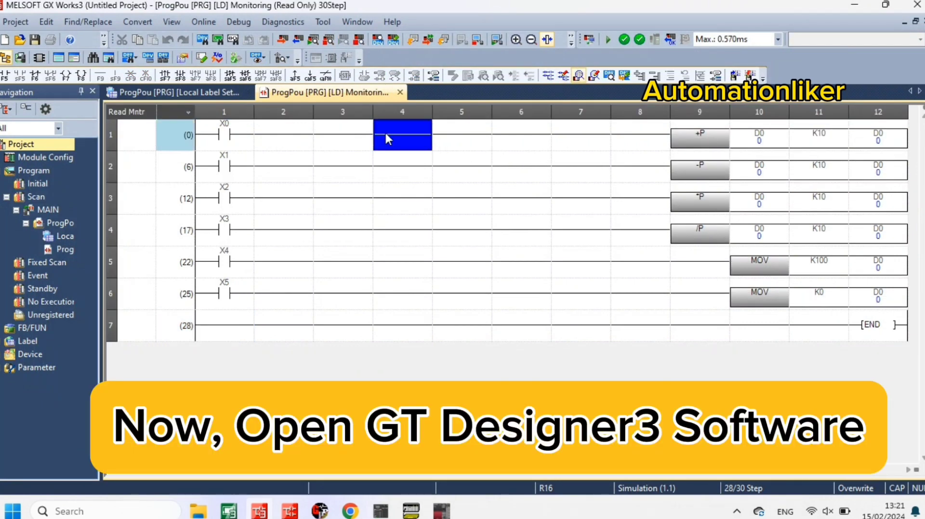
- Open GT Designer3 and start a new GOT2000 project with GOT type GT27**-V (640x480) in horizontal orientation
left_click(228, 511)
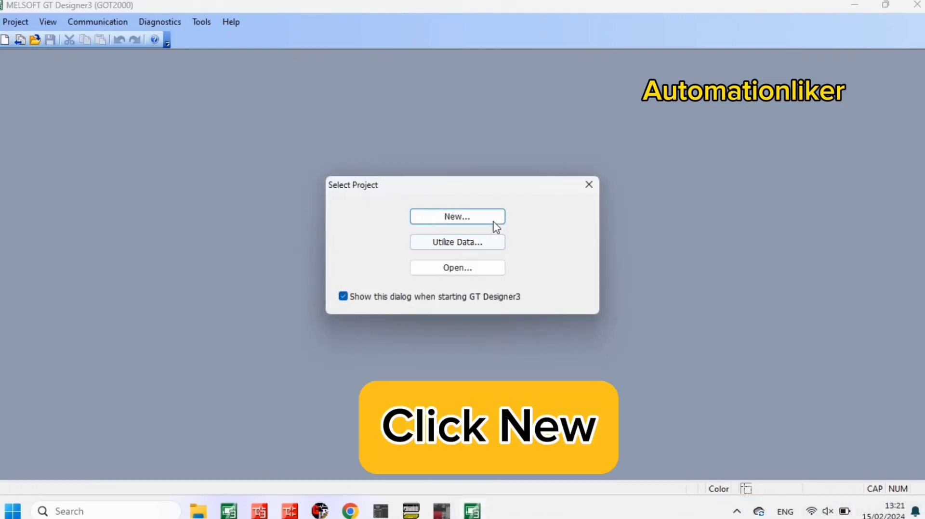
left_click(495, 225)
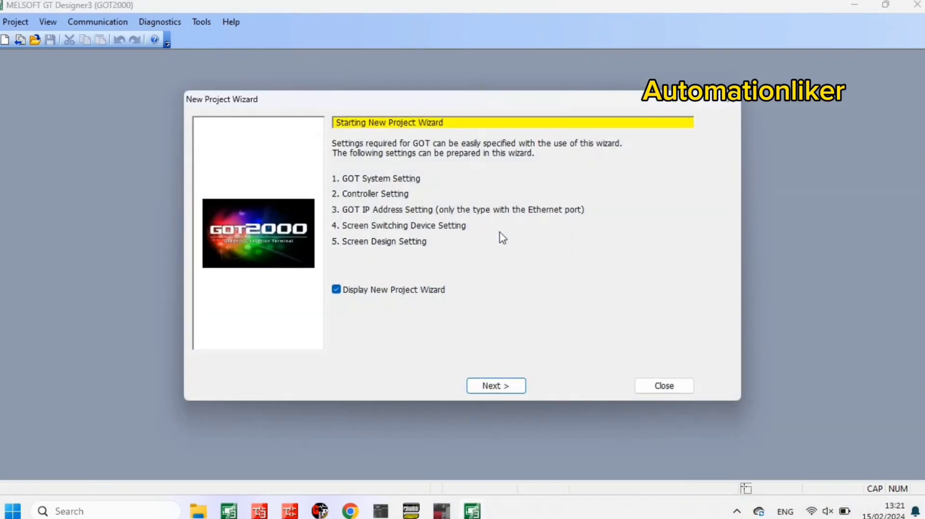
left_click(513, 387)
left_click(529, 404)
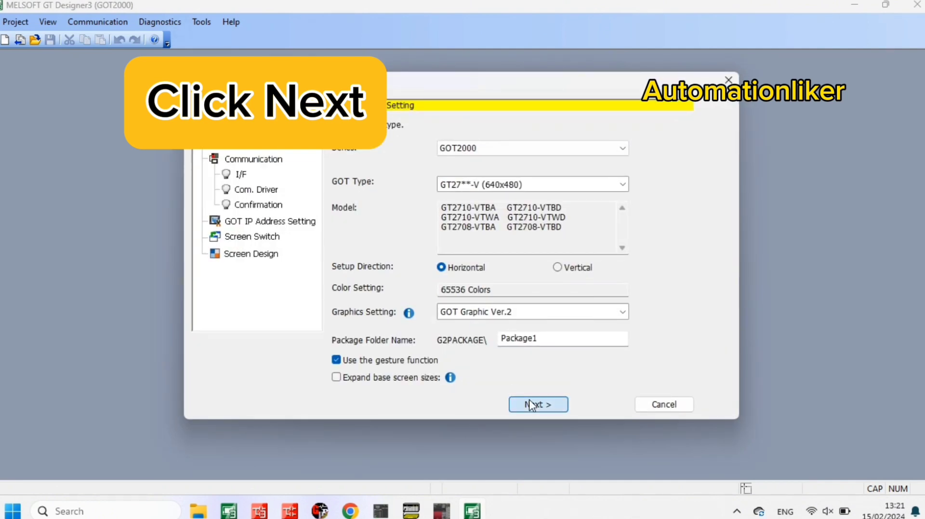
left_click(557, 386)
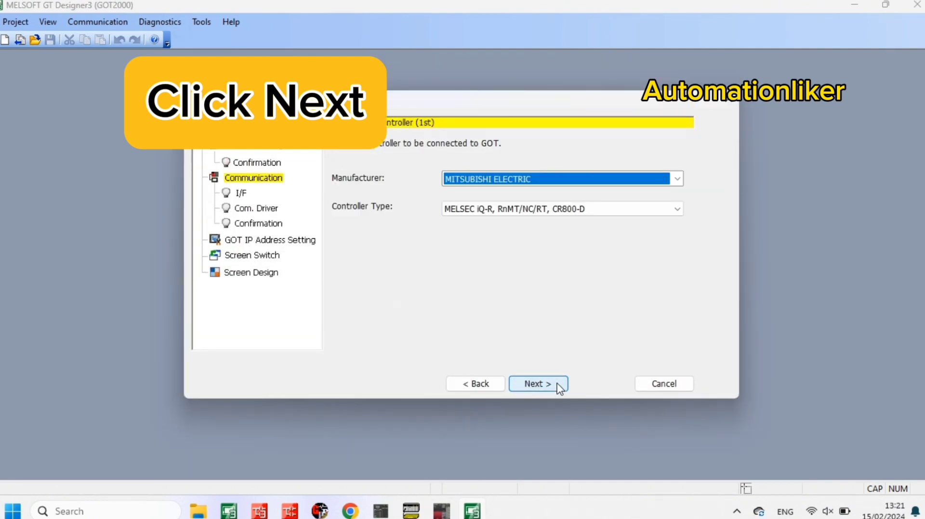
- Finish the project wizard with the MELSEC iQ-R controller, Ethernet driver, default GOT IP and screen switching settings, and the light blue screen design
left_click(559, 388)
left_click(559, 388)
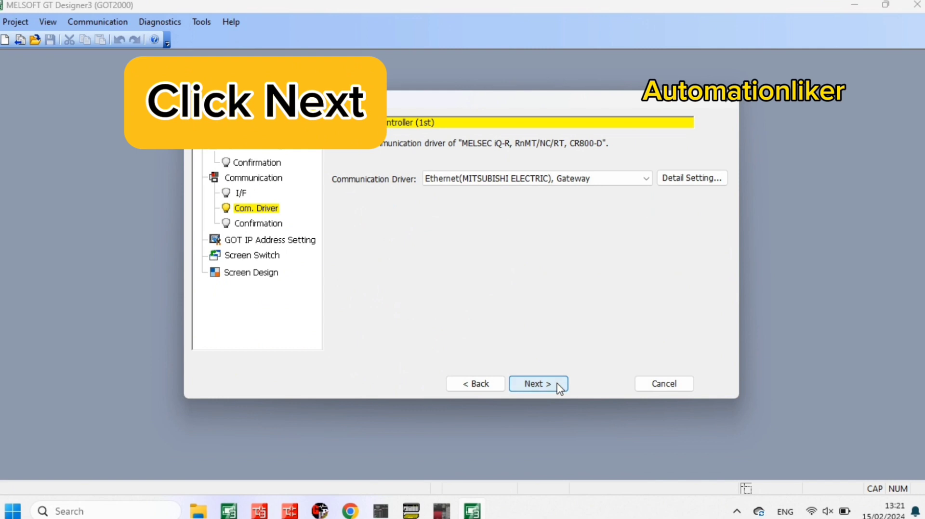
left_click(559, 388)
left_click(559, 388)
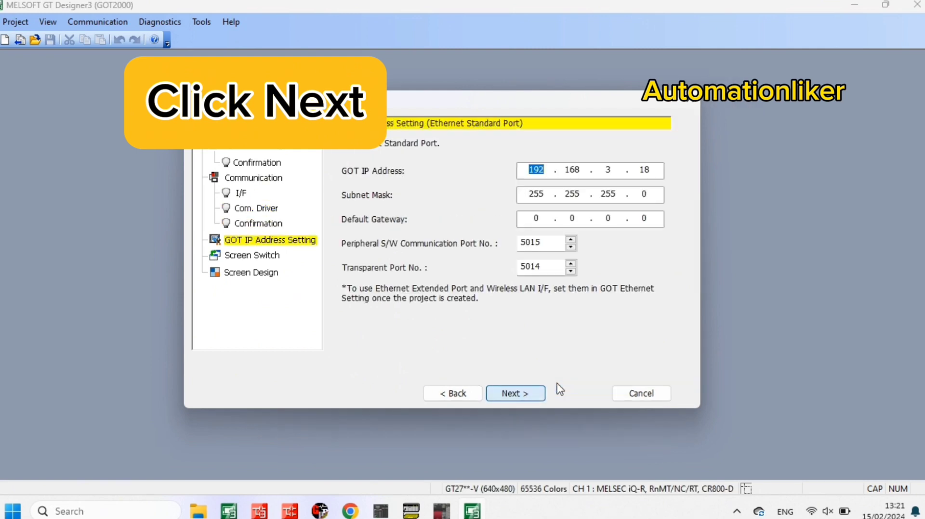
left_click(537, 392)
left_click(543, 388)
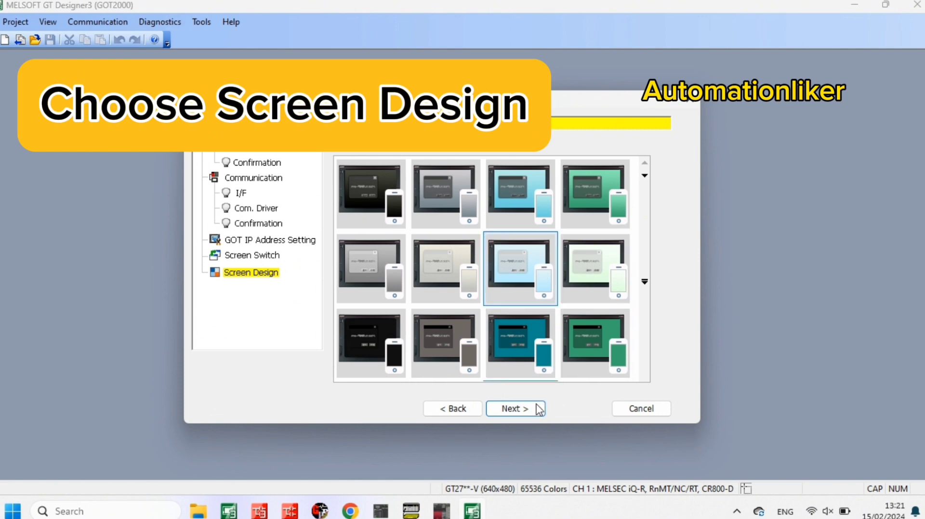
left_click(533, 411)
left_click(549, 434)
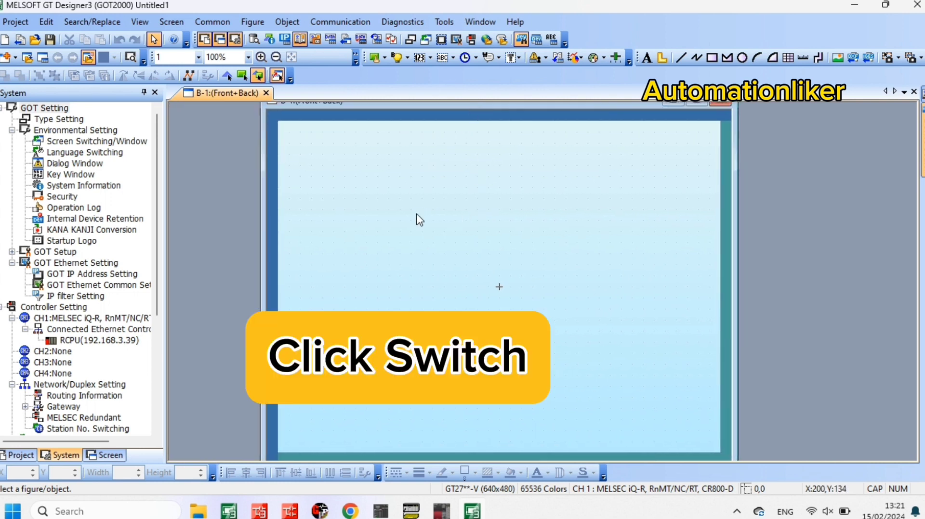
- Place a switch about 78 by 60 near the base screen's upper-left corner and give it a momentary bit action on X0
left_click(374, 58)
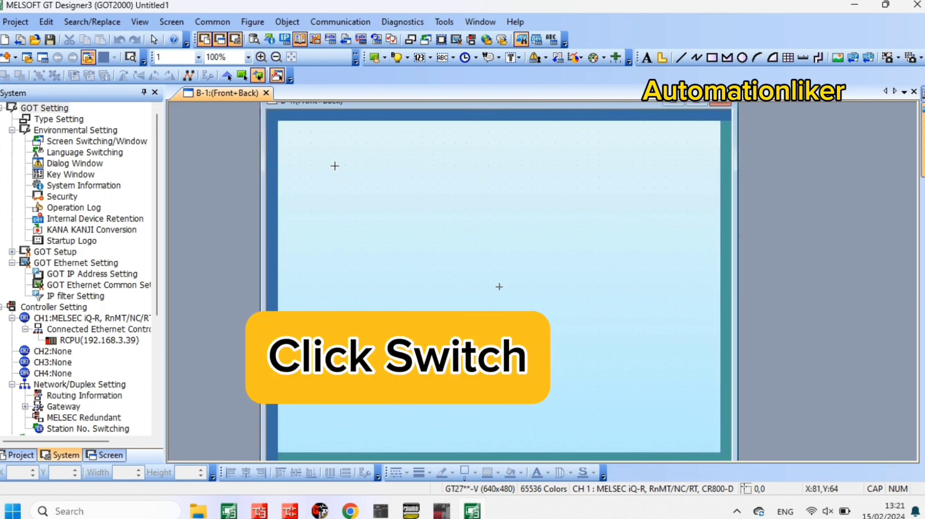
left_click_drag(336, 165, 389, 205)
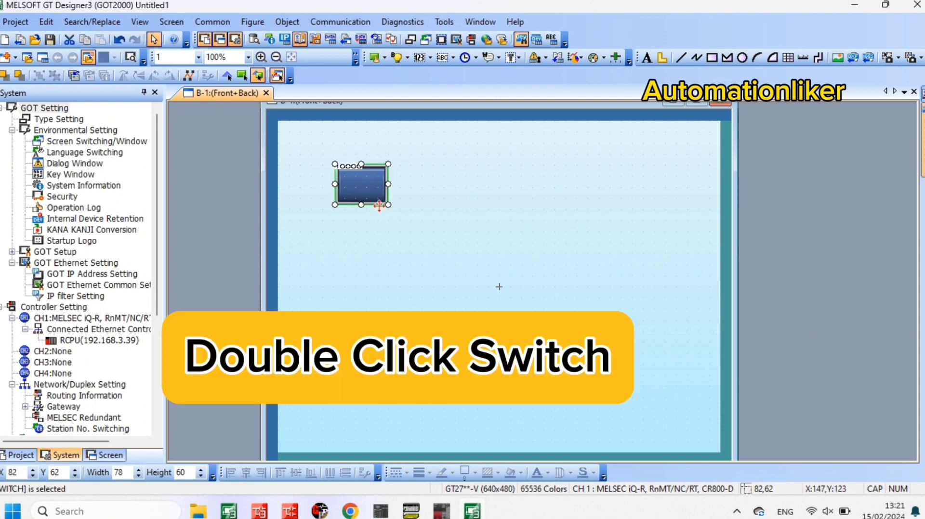
double_click(374, 190)
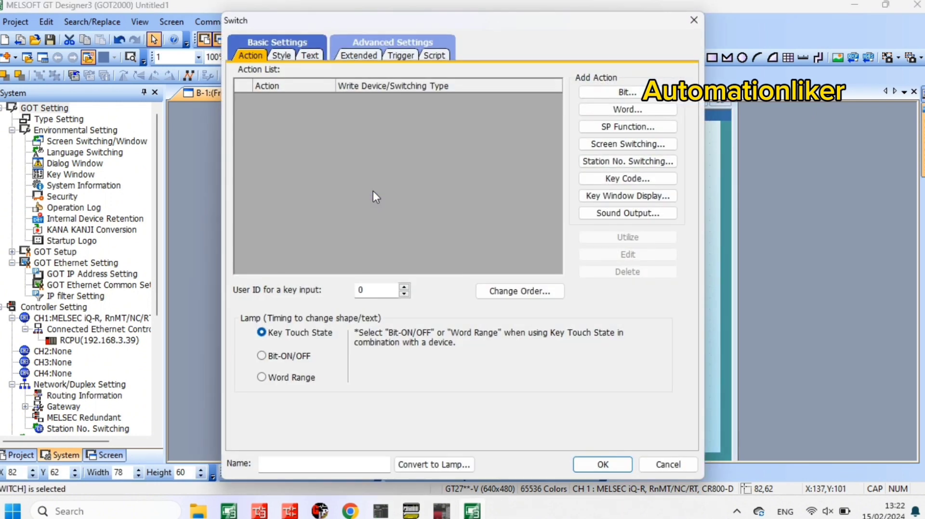
left_click(621, 91)
type("X0")
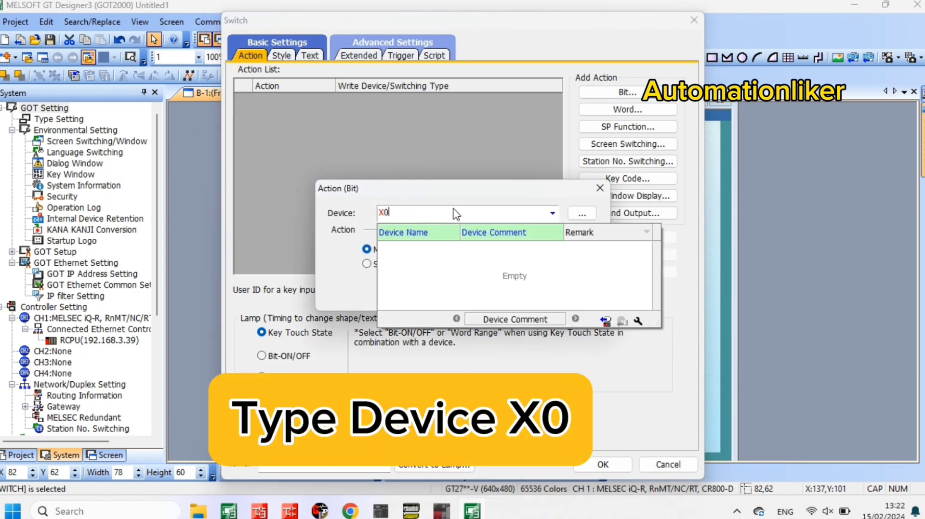
left_click(458, 200)
left_click(496, 293)
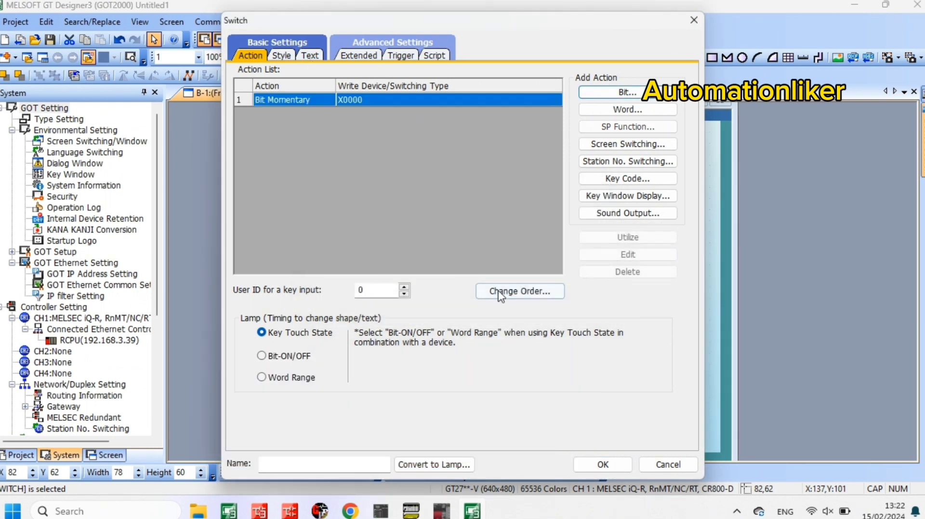
- Set the switch's Key Touch ON shape to 34 L_02_1_B from the FA Control Lamp Figure A1 library
left_click(286, 56)
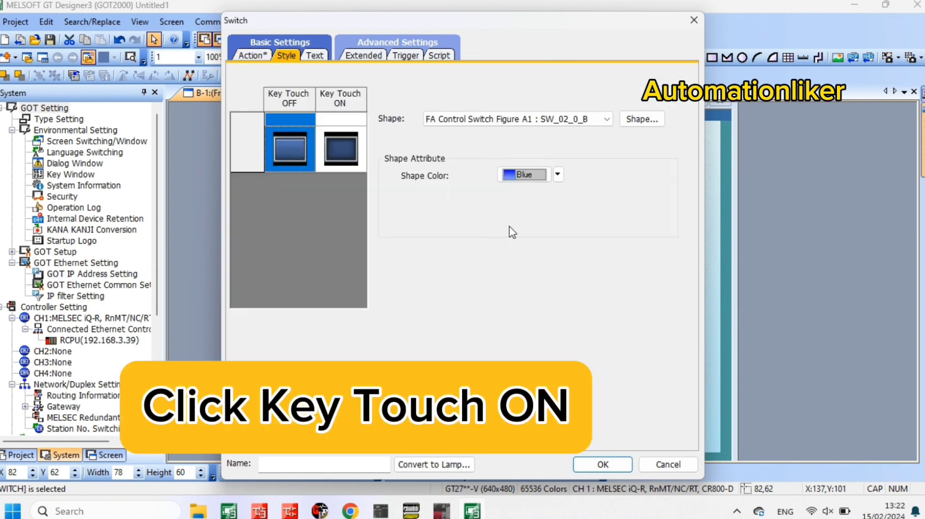
left_click(351, 165)
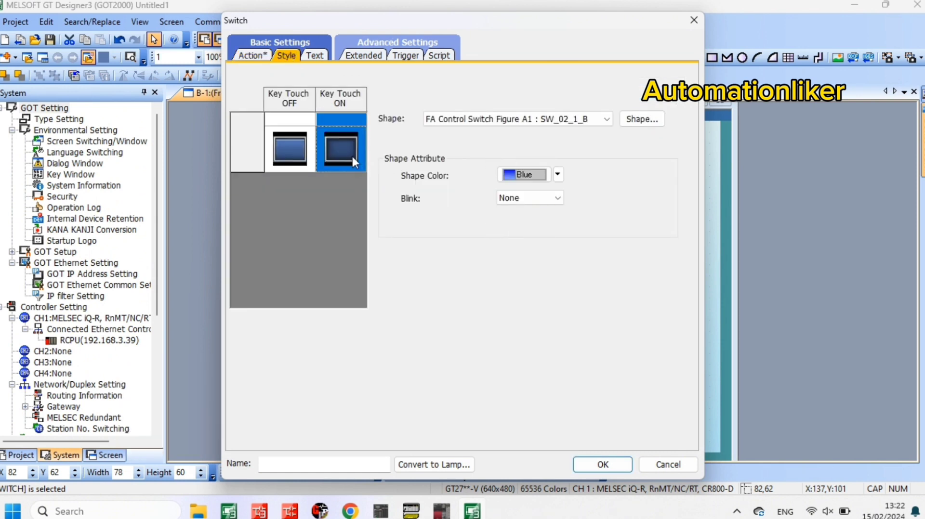
left_click(607, 119)
left_click(643, 119)
left_click(646, 120)
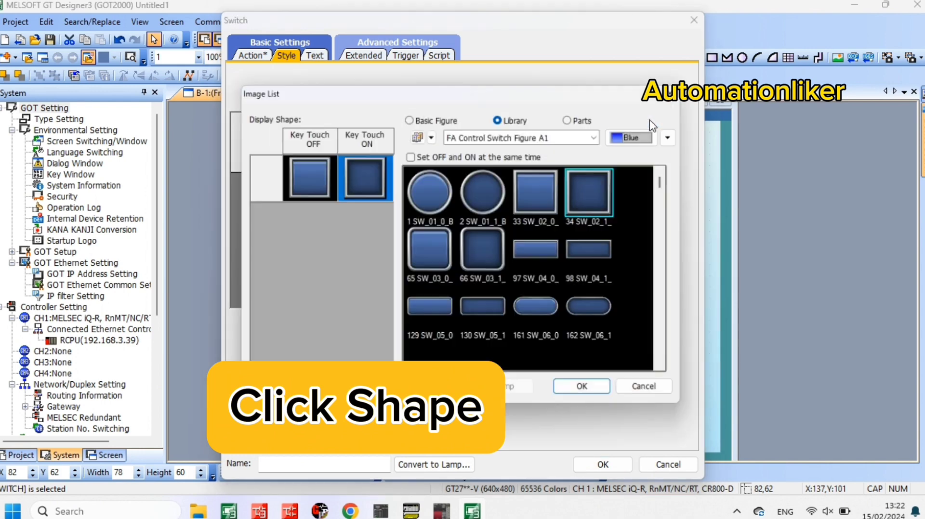
left_click(602, 134)
scroll(537, 159, "up", 1)
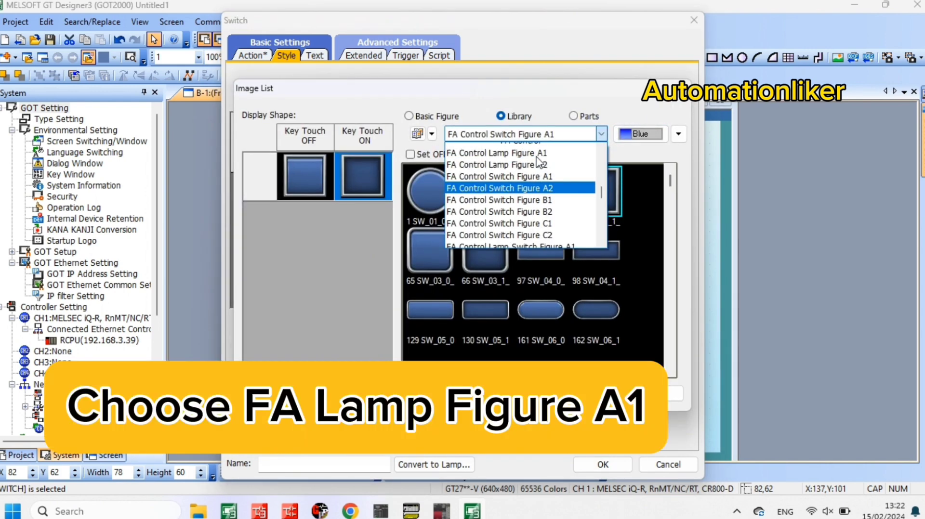
left_click(537, 160)
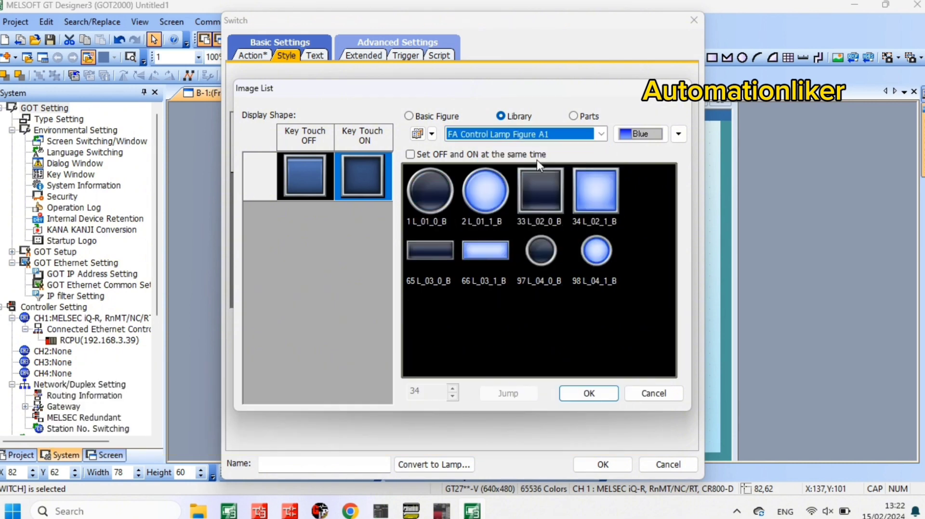
left_click(592, 212)
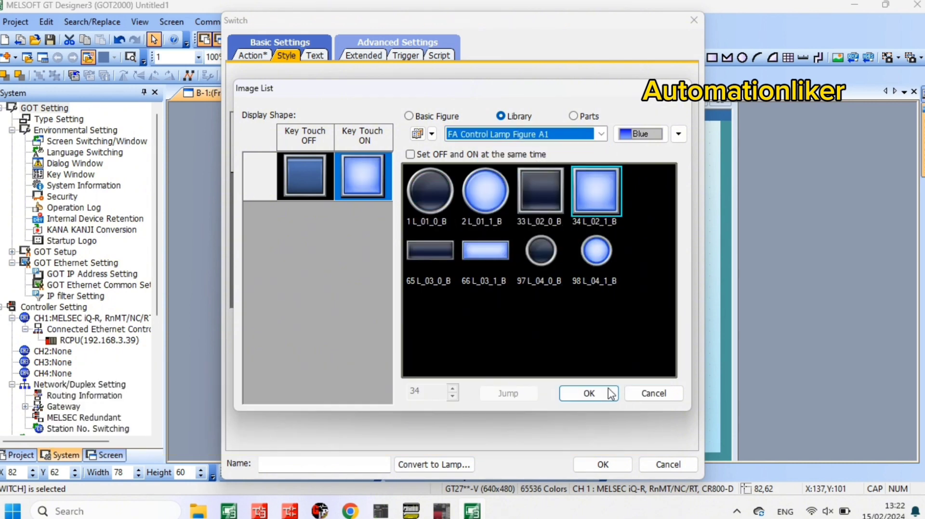
left_click(589, 393)
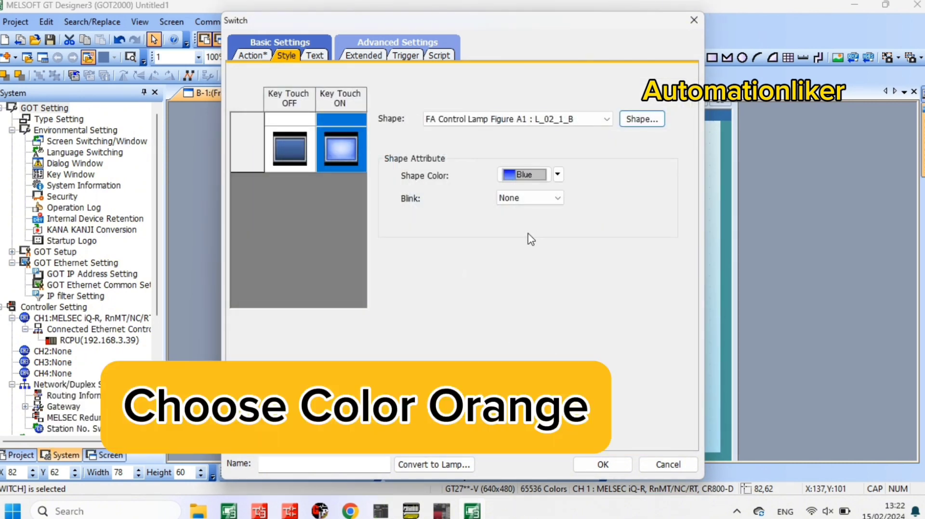
- Set the switch's shape color to Orange for both the Key Touch OFF and Key Touch ON states
left_click(311, 153)
left_click(559, 175)
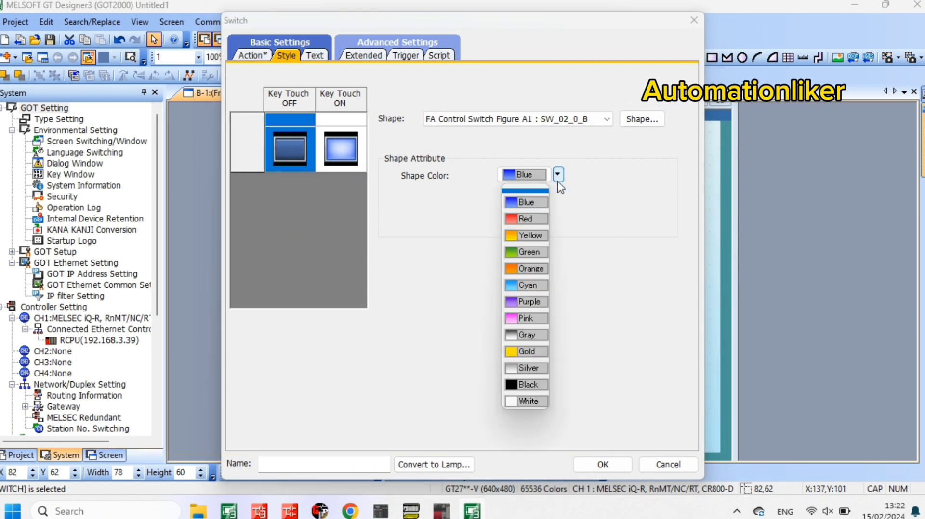
left_click(536, 269)
left_click(342, 149)
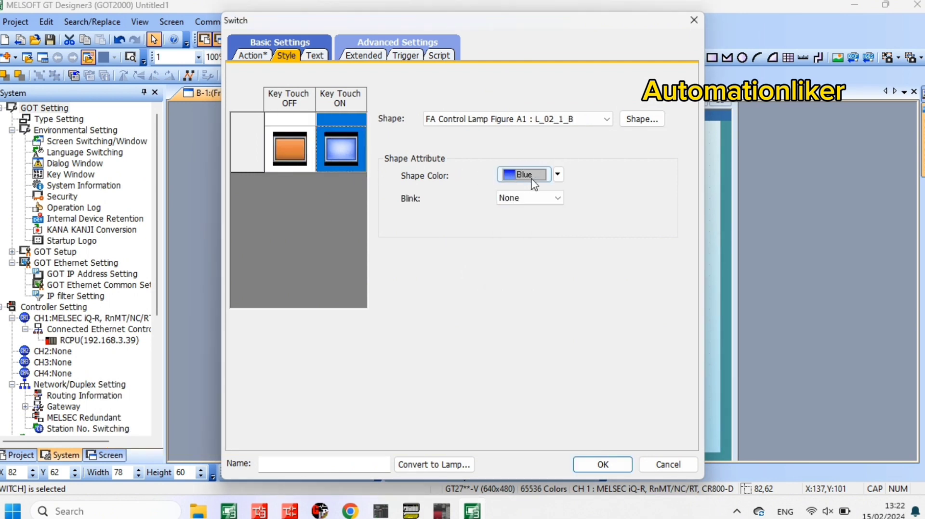
left_click(558, 174)
left_click(530, 269)
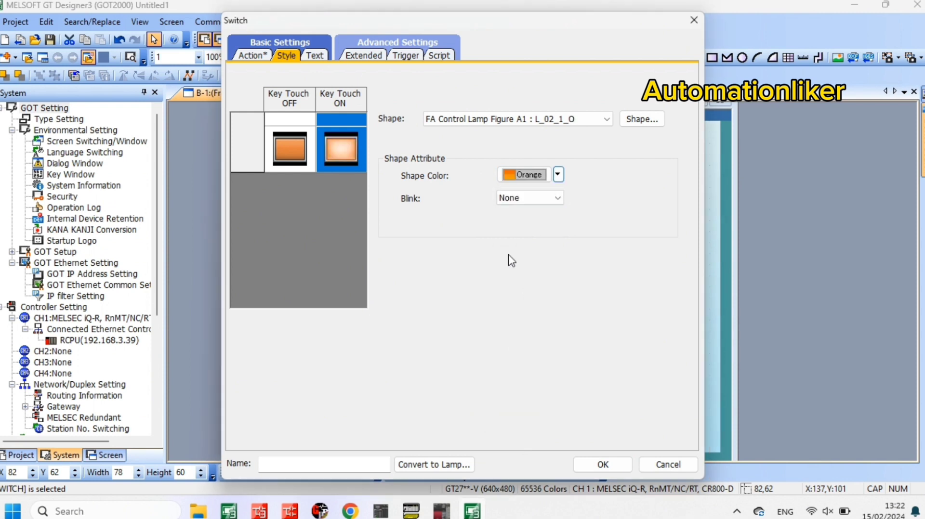
- Label the switch +P in both states, separate the OFF and ON text settings, and make the ON text black
left_click(315, 56)
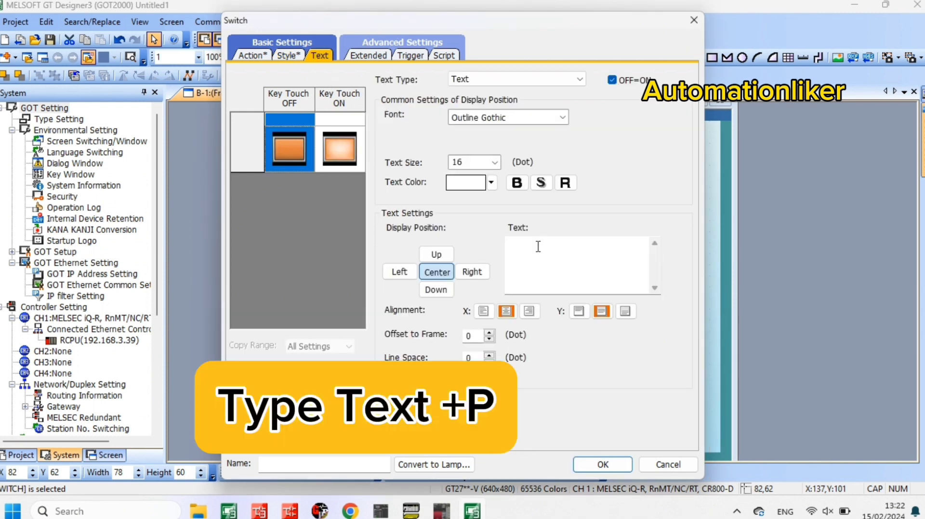
left_click(538, 247)
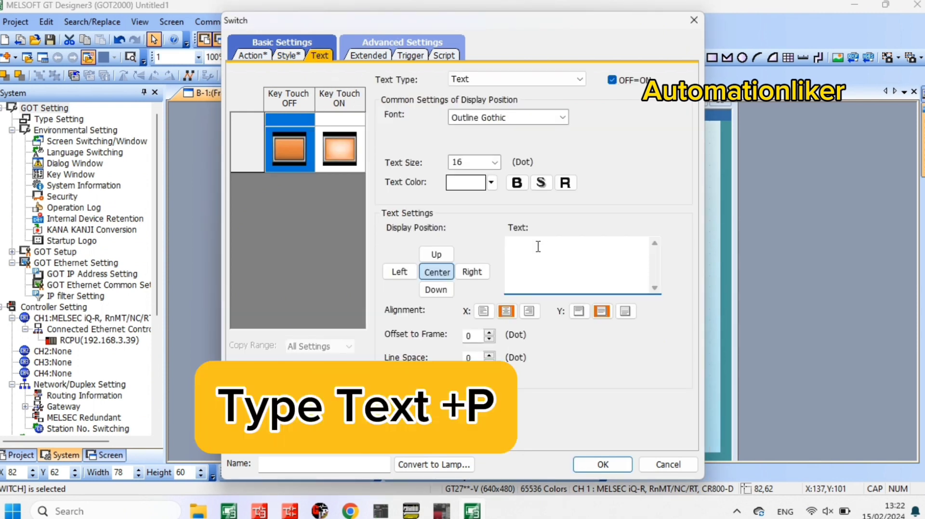
type("+P")
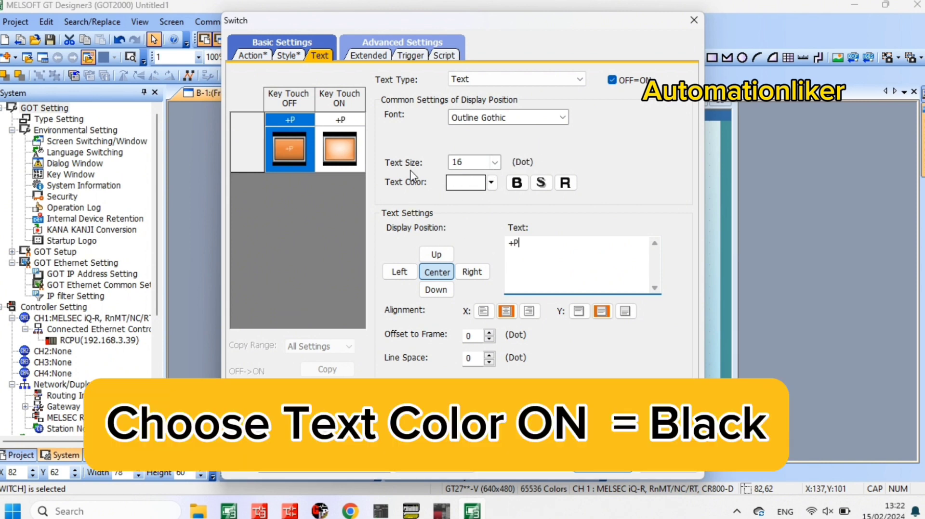
left_click(351, 153)
left_click(612, 80)
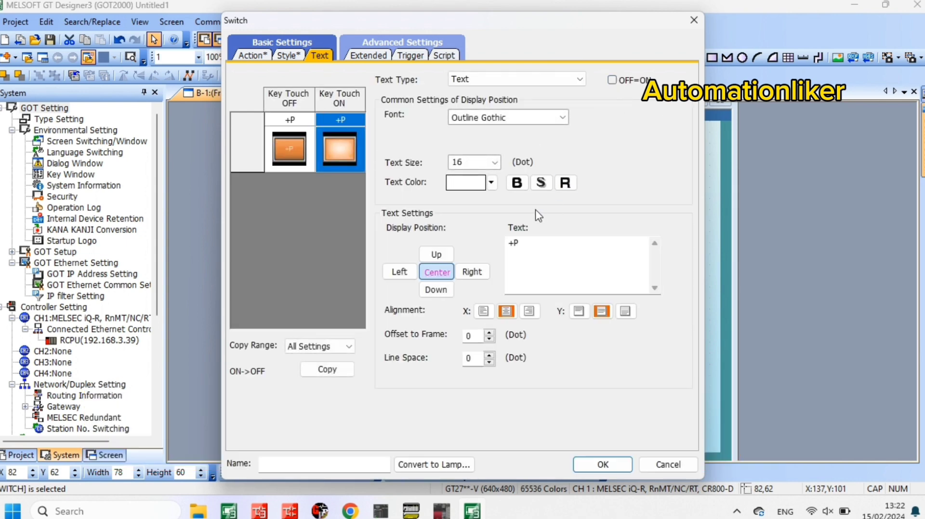
left_click(491, 182)
left_click(464, 212)
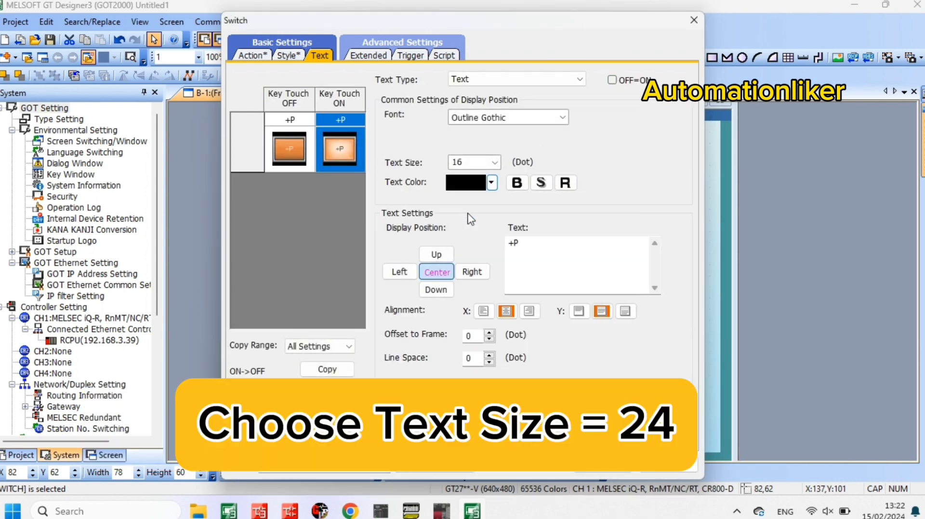
- Set the +P text size to 24 dots for both key touch states and accept the switch settings
left_click(495, 162)
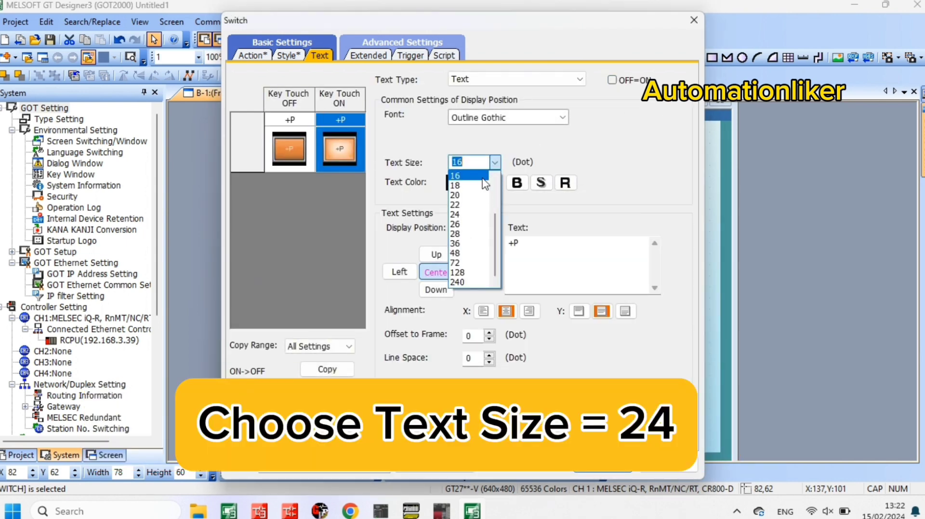
left_click(460, 215)
left_click(276, 149)
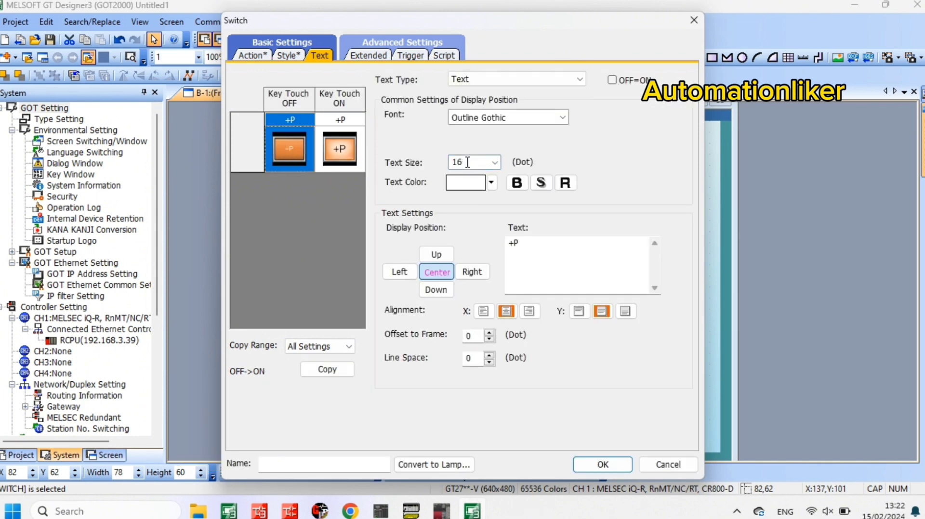
left_click(496, 164)
left_click(475, 216)
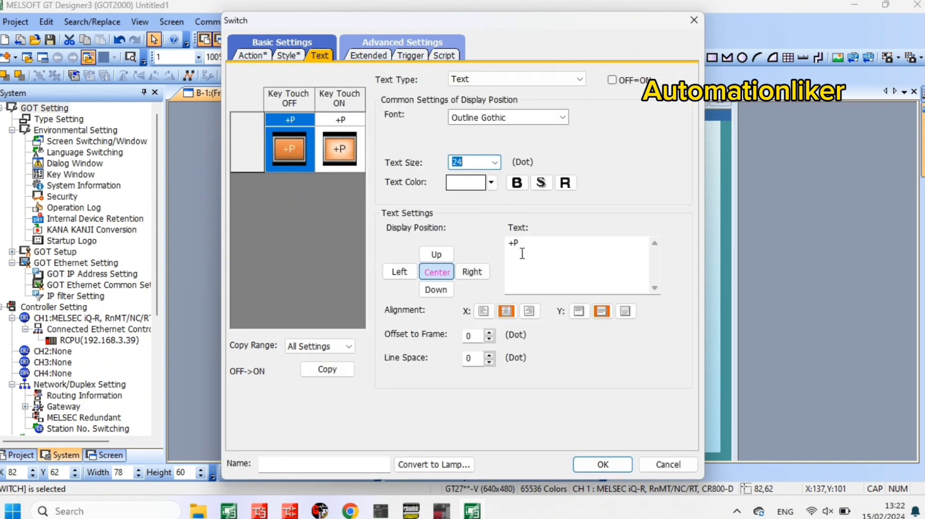
left_click(612, 466)
left_click(420, 249)
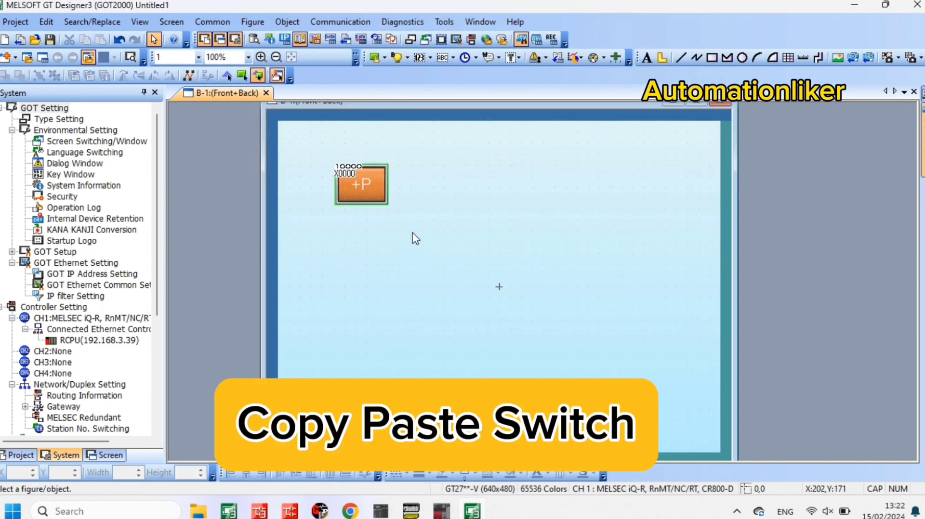
- Copy the orange +P switch and place the duplicate directly below it on the base screen
left_click(375, 191)
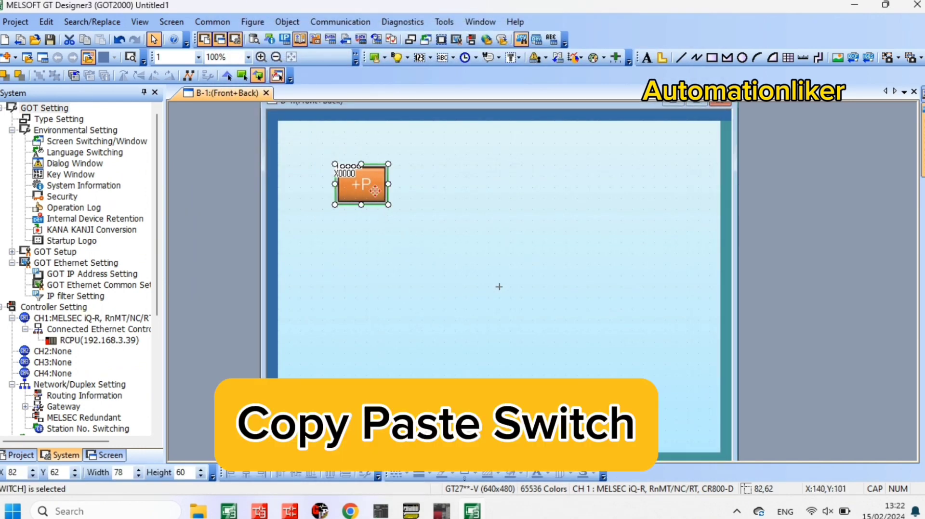
right_click(375, 191)
left_click(413, 21)
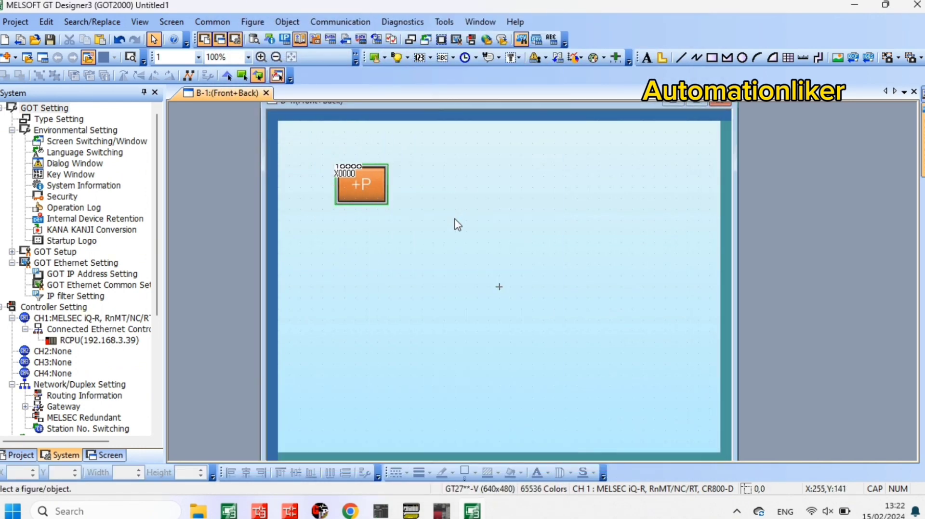
right_click(456, 223)
left_click(478, 50)
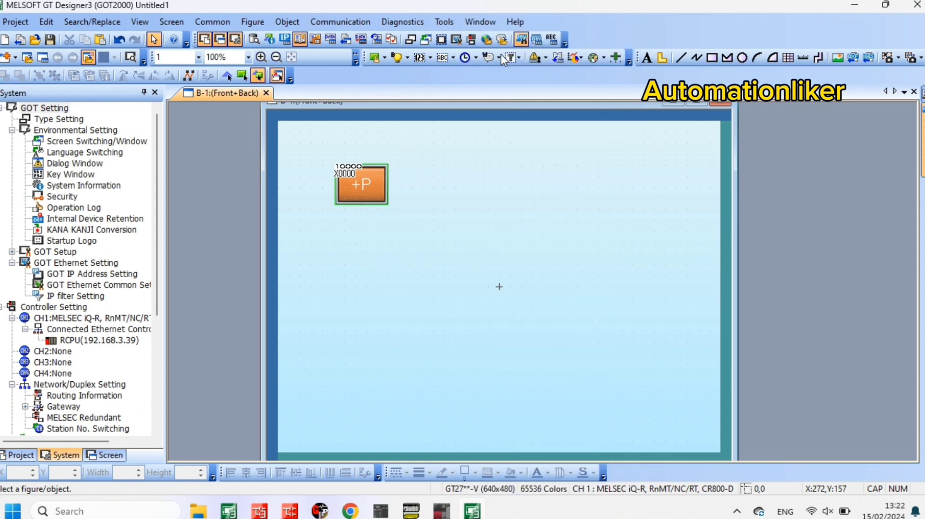
left_click(337, 227)
left_click(420, 330)
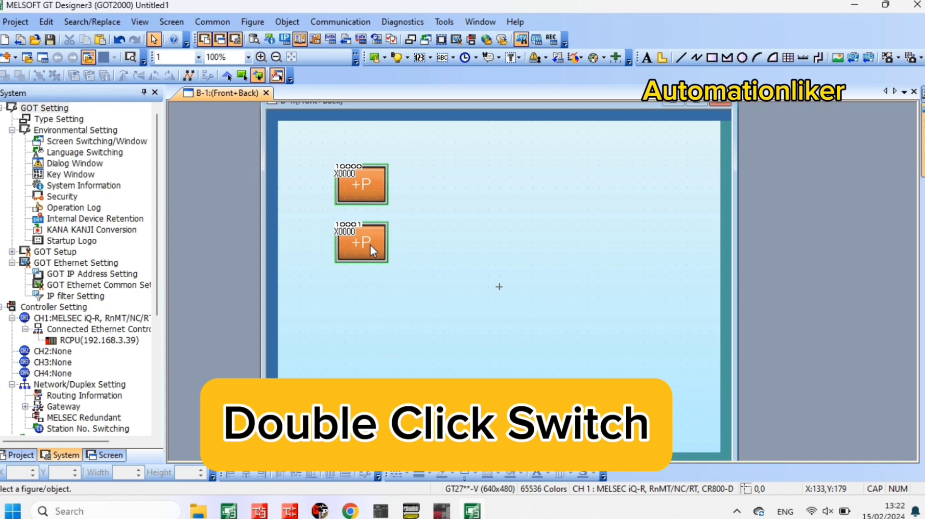
- Change the lower switch's momentary bit action device to X0001
double_click(370, 245)
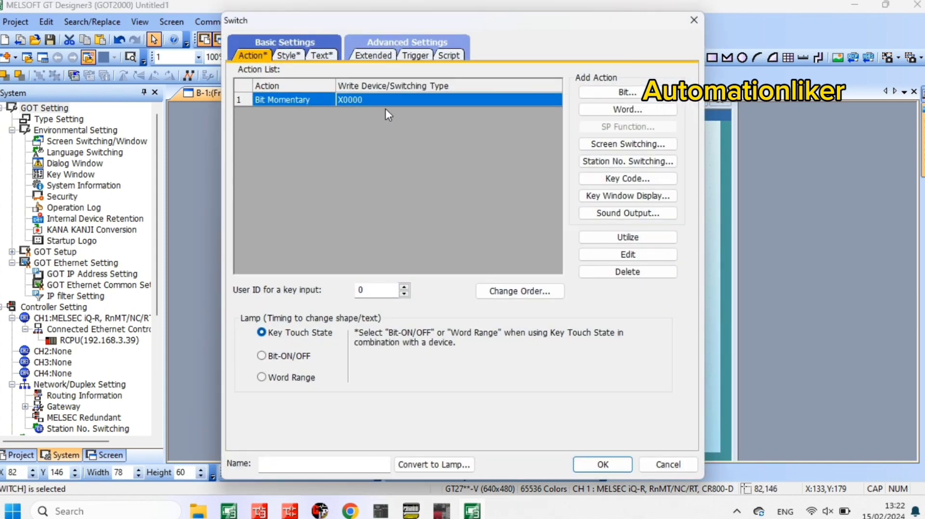
double_click(391, 101)
left_click(427, 213)
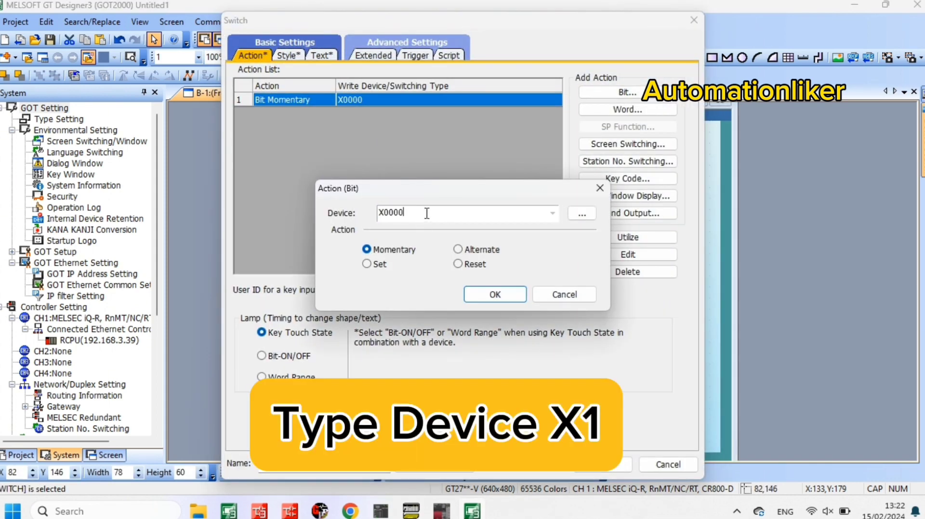
type("1")
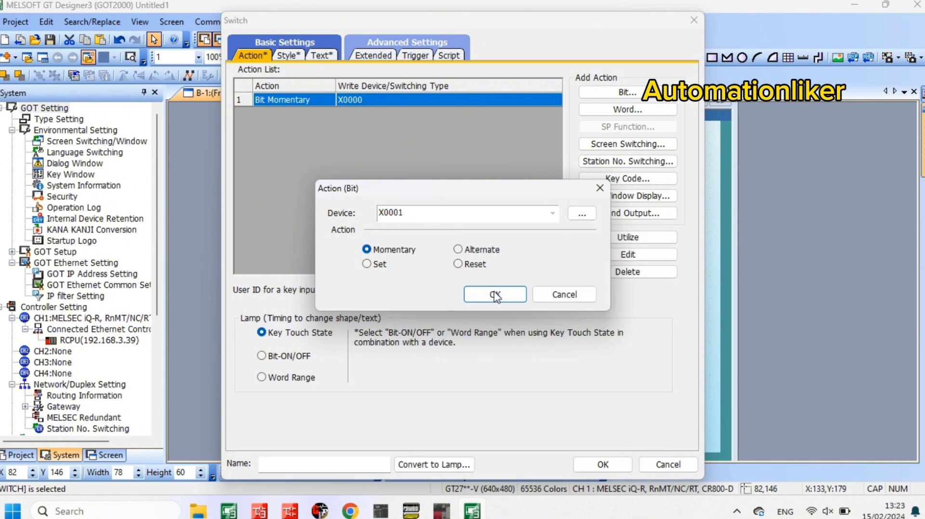
left_click(495, 294)
- Set the X0001 switch's shape color to Yellow for both the Key Touch OFF and Key Touch ON states
left_click(298, 56)
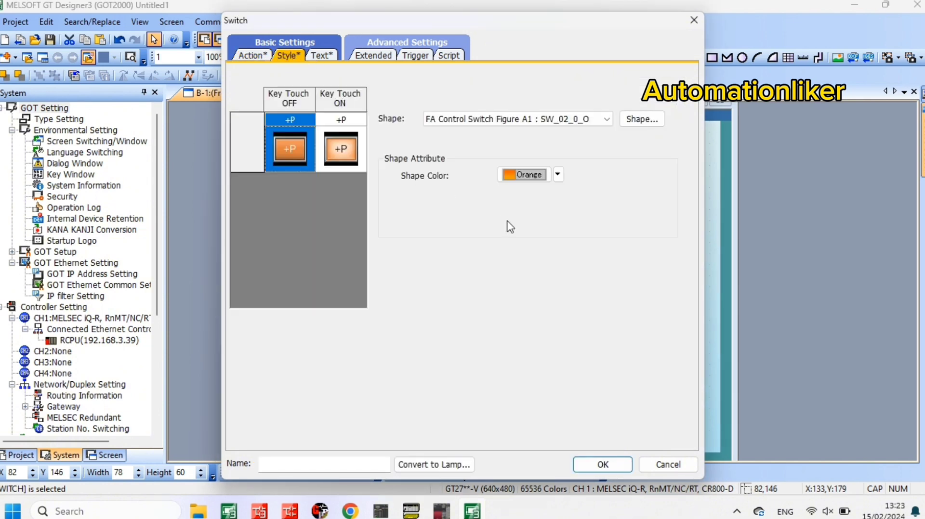
left_click(558, 175)
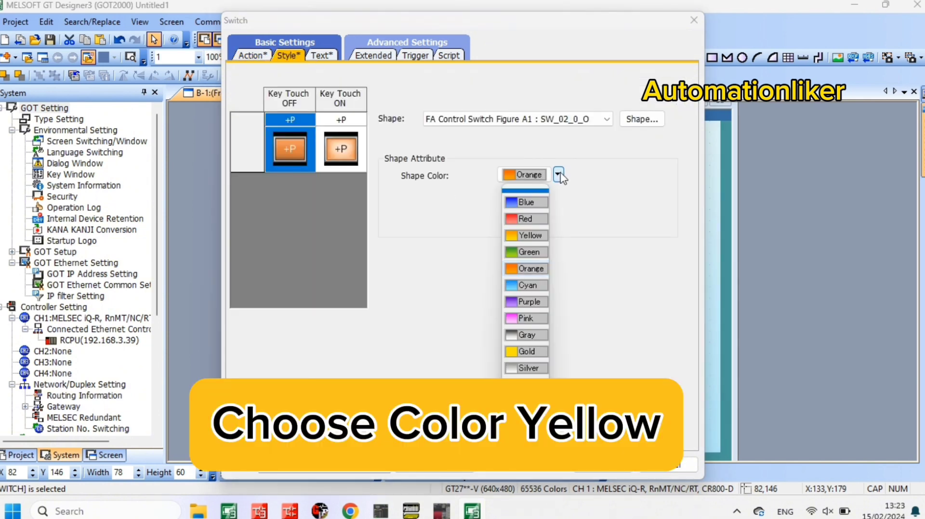
left_click(534, 235)
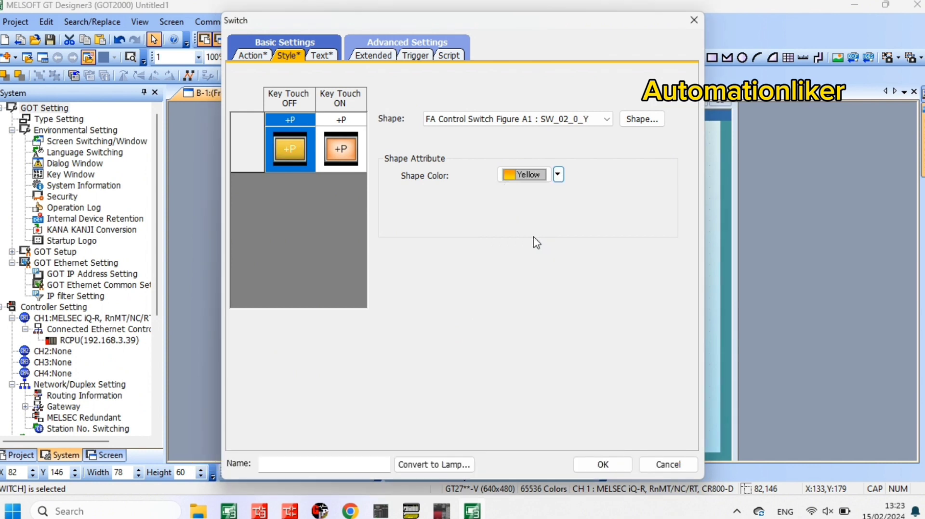
left_click(359, 150)
left_click(558, 176)
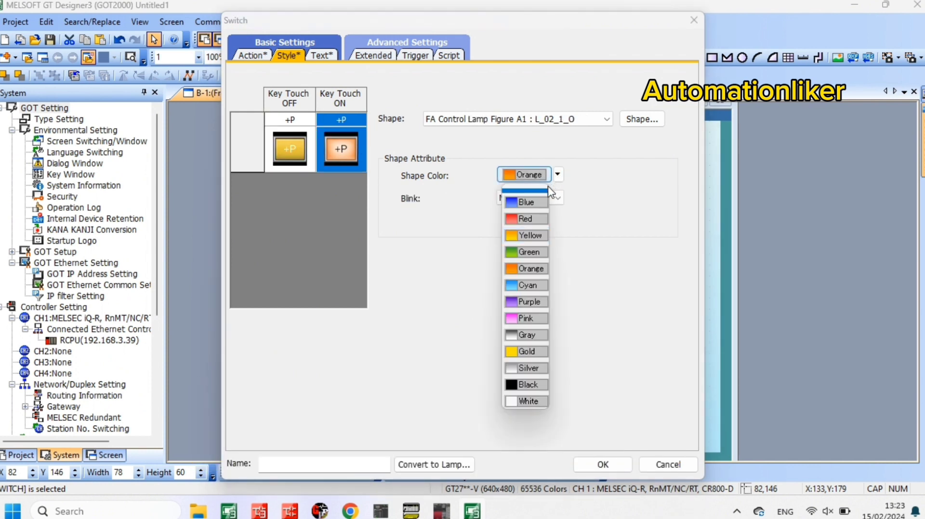
left_click(534, 236)
- Change the yellow switch's label to -P in both key touch states and accept its settings
left_click(322, 56)
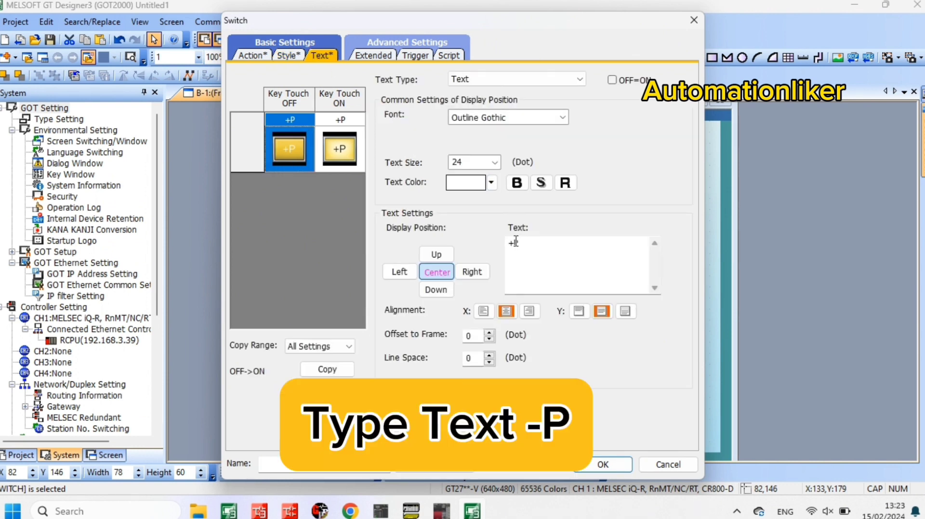
left_click_drag(514, 242, 501, 246)
type("-")
left_click(339, 148)
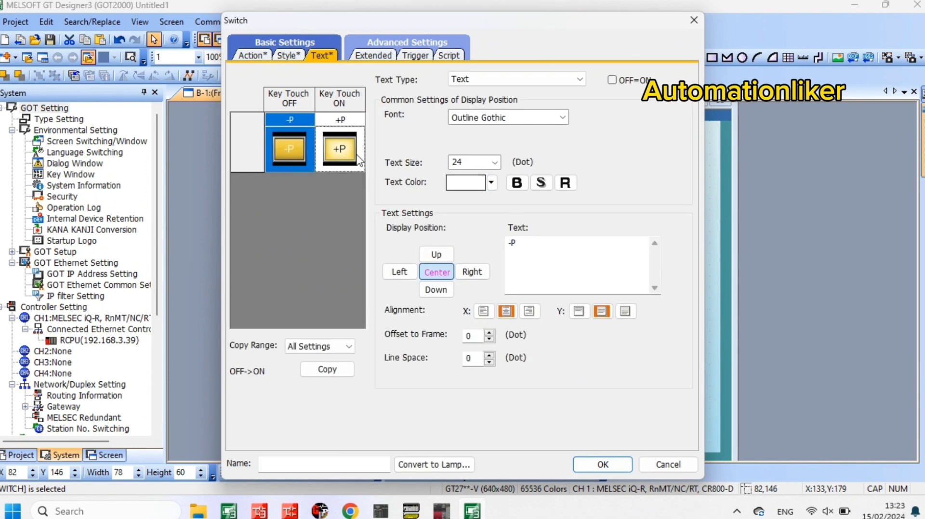
left_click_drag(514, 242, 501, 240)
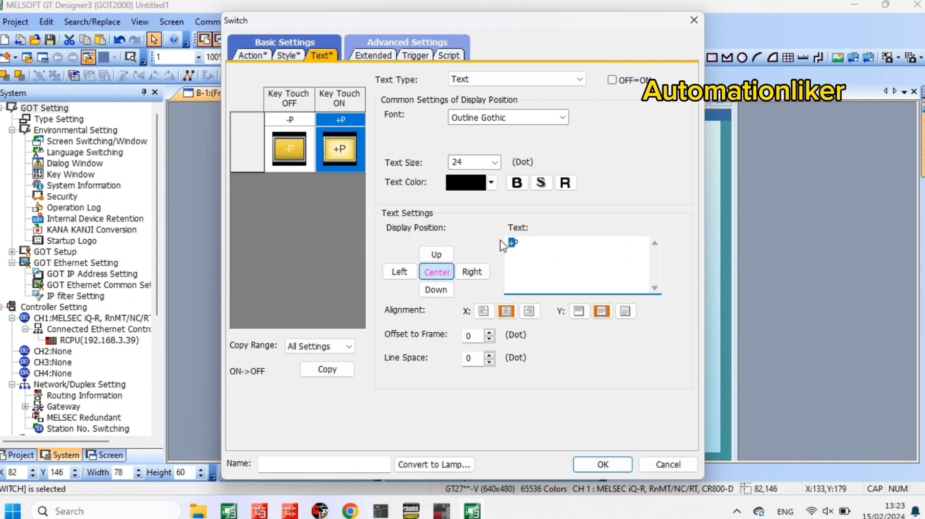
type("-")
left_click(602, 464)
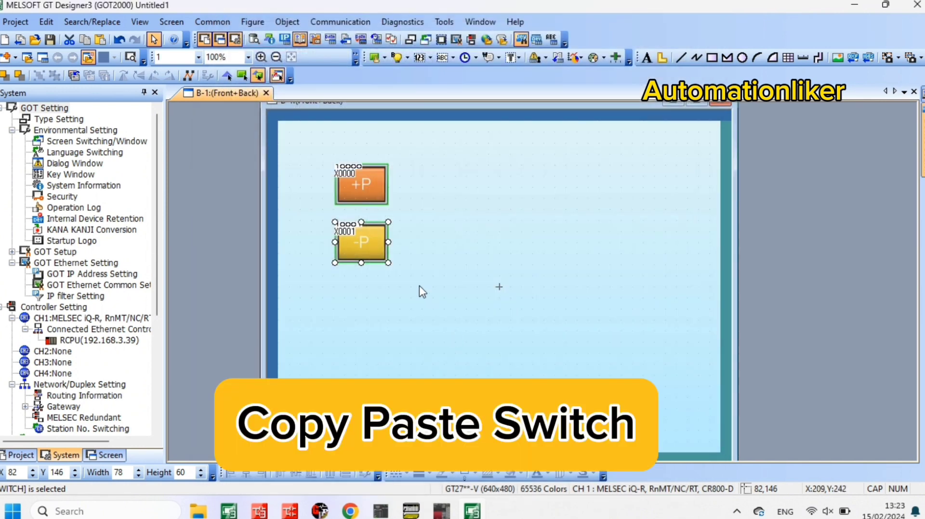
- Paste another copy of the orange +P switch directly below the yellow -P switch
left_click(372, 275)
right_click(374, 266)
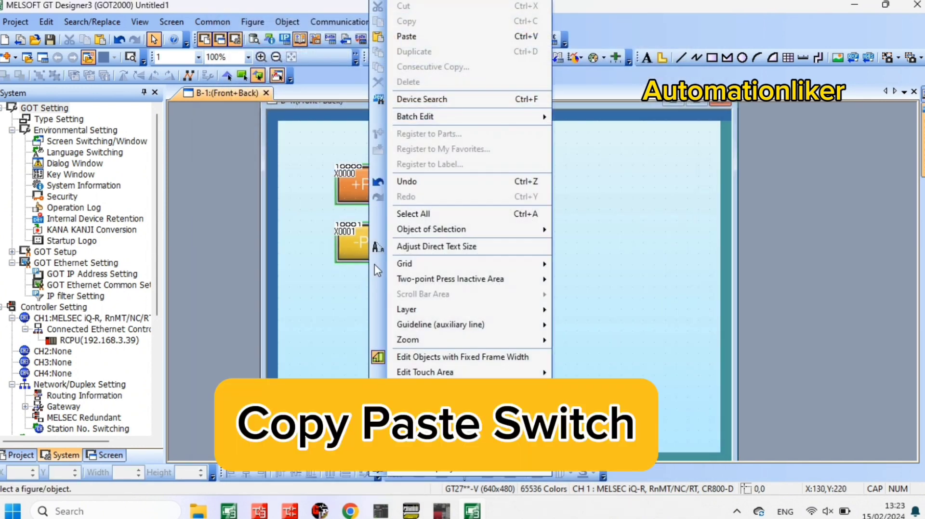
left_click(406, 36)
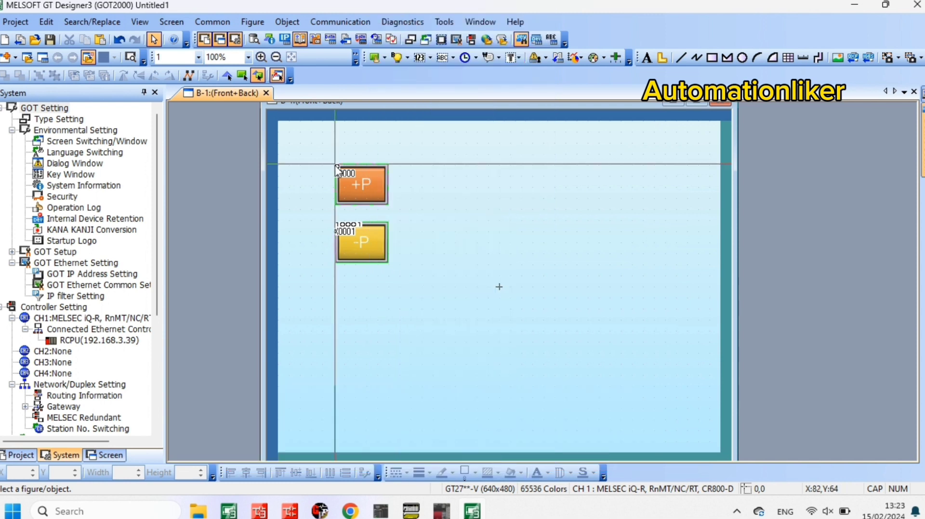
left_click(336, 277)
- Shorten the three stacked switches slightly and even out their spacing, making the lowest one 55 high
left_click_drag(361, 205, 362, 201)
left_click(362, 242)
left_click_drag(362, 263, 415, 183)
left_click_drag(416, 184, 361, 238)
left_click(362, 295)
left_click_drag(361, 316, 361, 313)
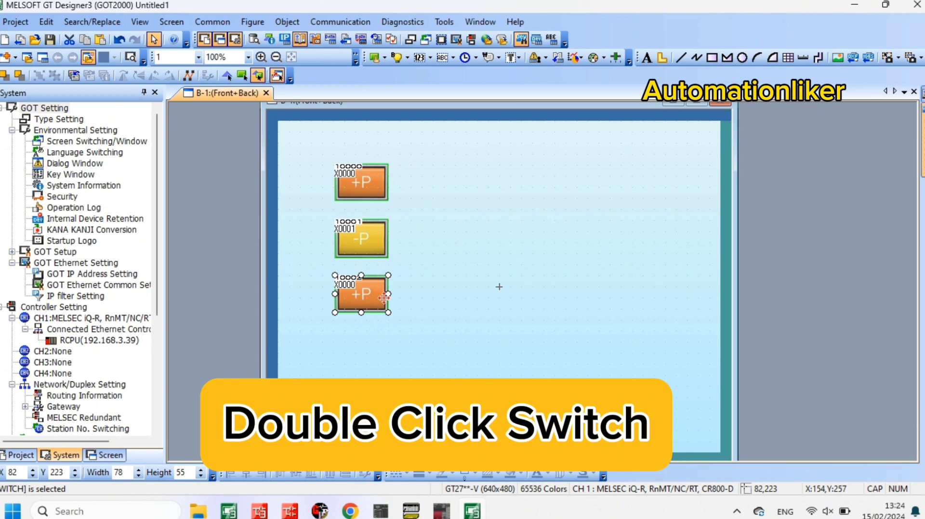
- Change the lowest switch's momentary bit action device to X0002
double_click(384, 298)
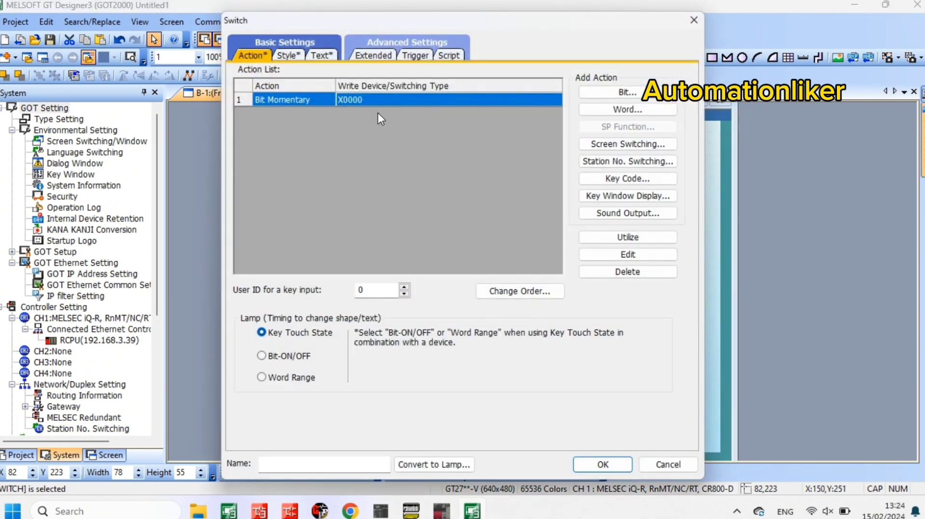
double_click(392, 100)
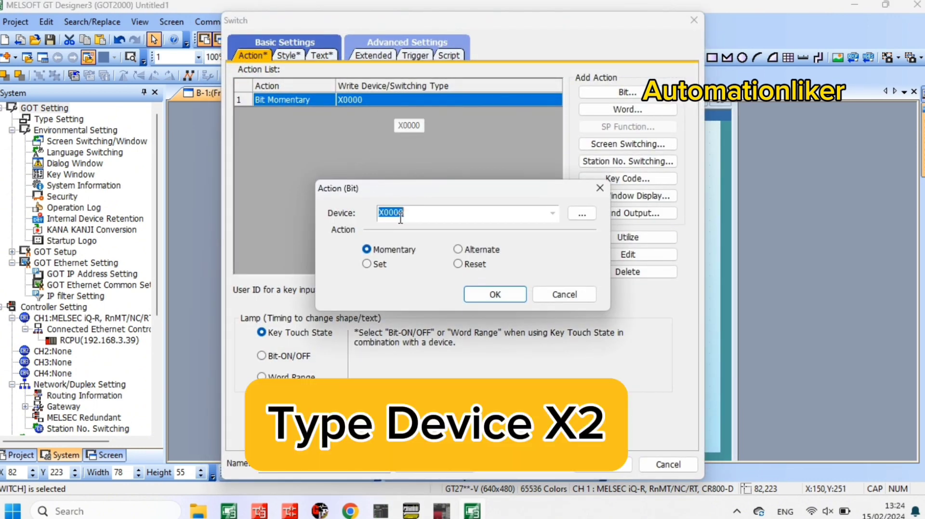
left_click(409, 214)
type("2")
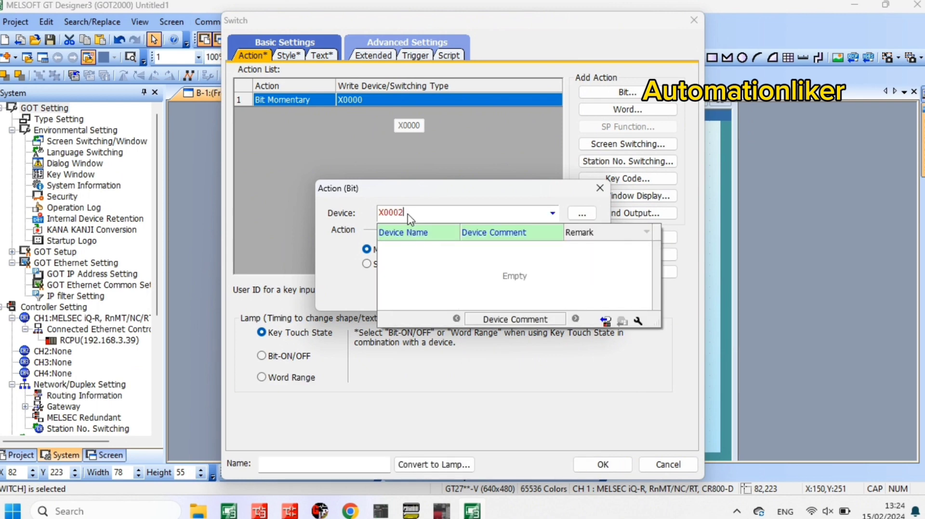
left_click(495, 293)
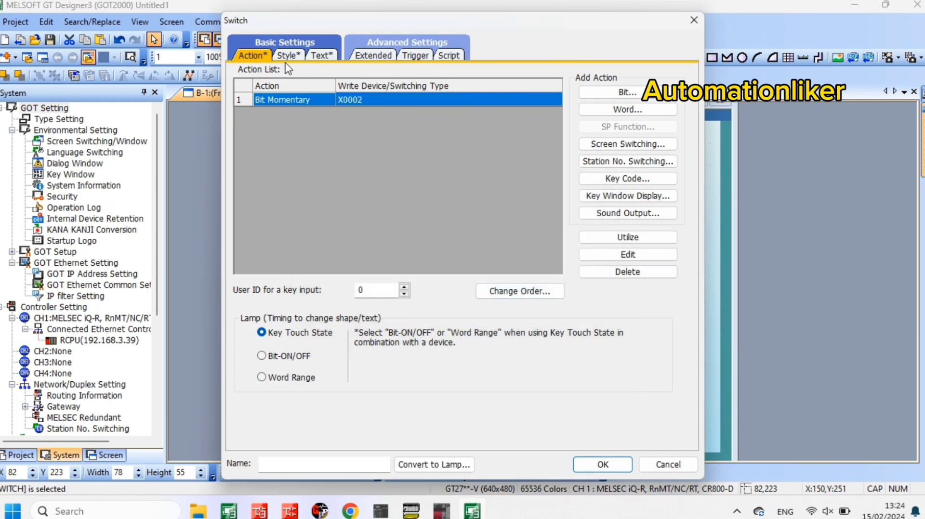
- Set the X0002 switch's shape color to Blue for both the Key Touch OFF and Key Touch ON states
left_click(288, 55)
left_click(558, 174)
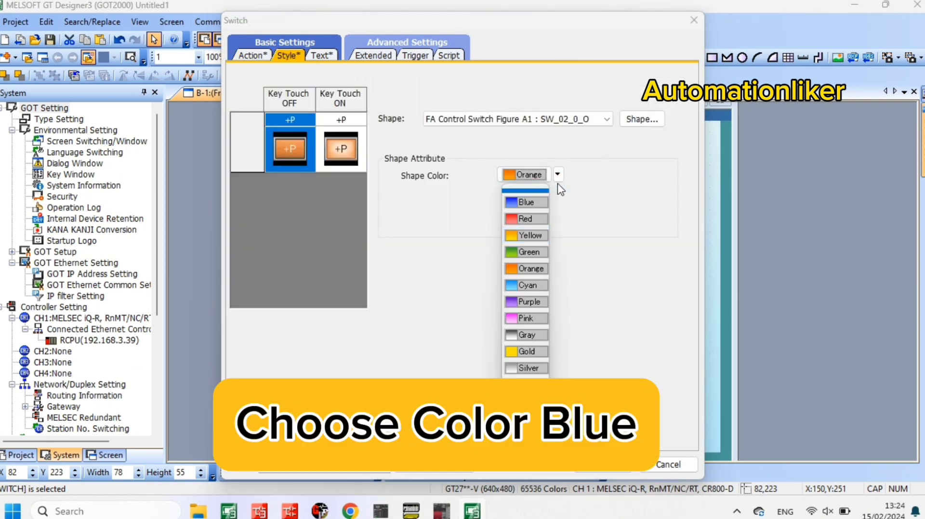
left_click(526, 202)
left_click(341, 147)
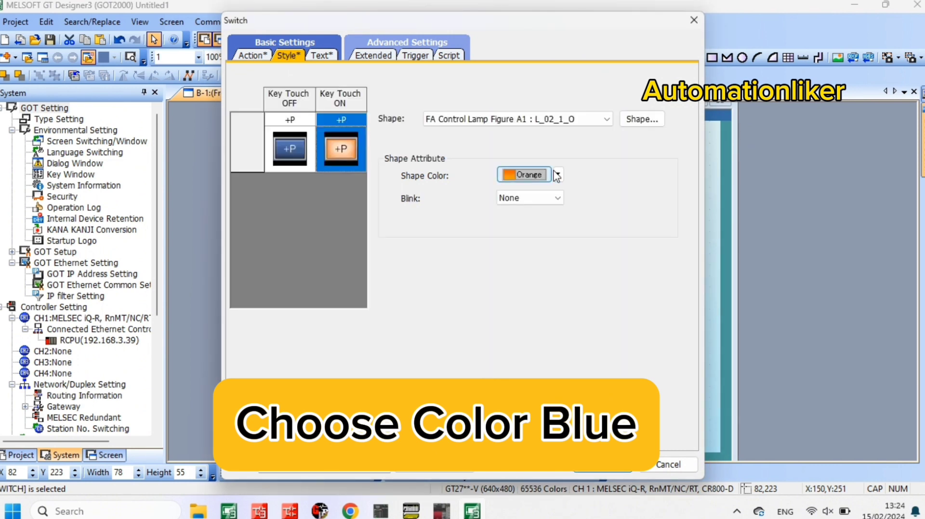
left_click(558, 175)
left_click(529, 205)
- Change the blue switch's label to *P in both key touch states and accept its settings
left_click(320, 55)
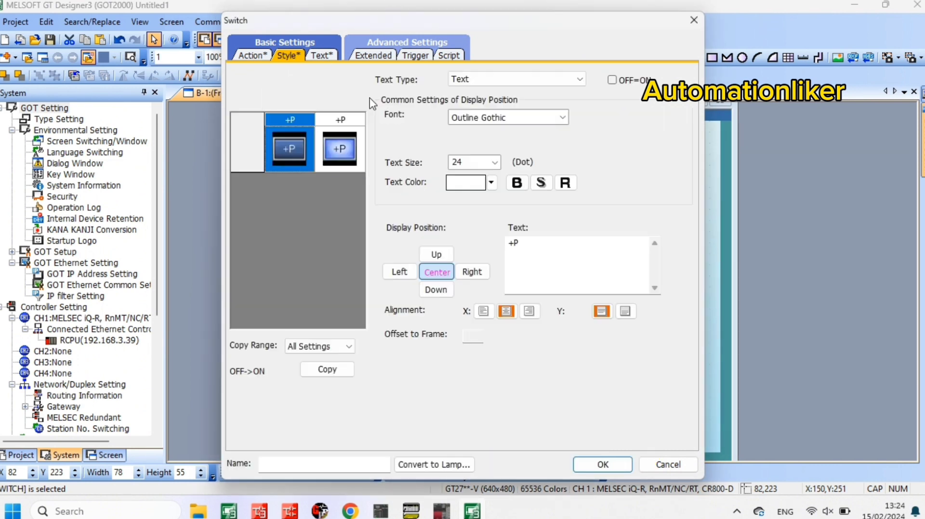
left_click_drag(513, 243, 505, 249)
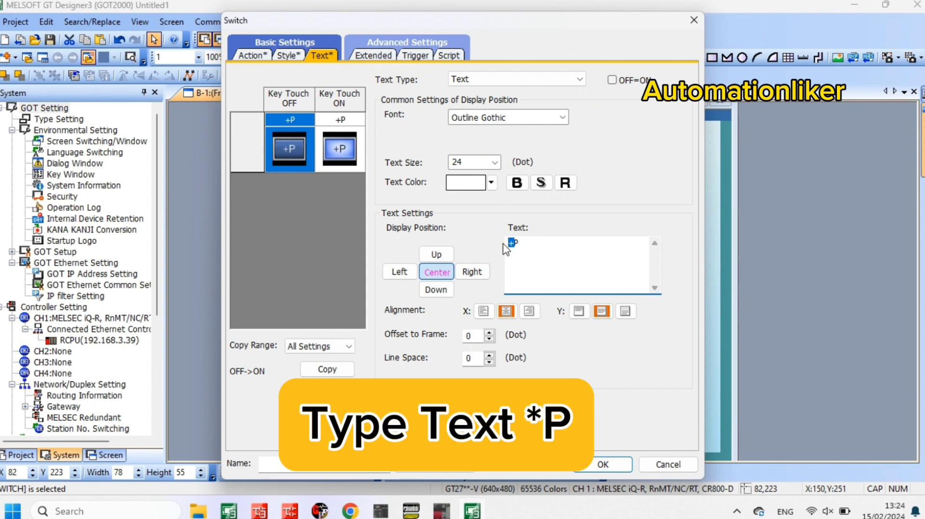
type("*")
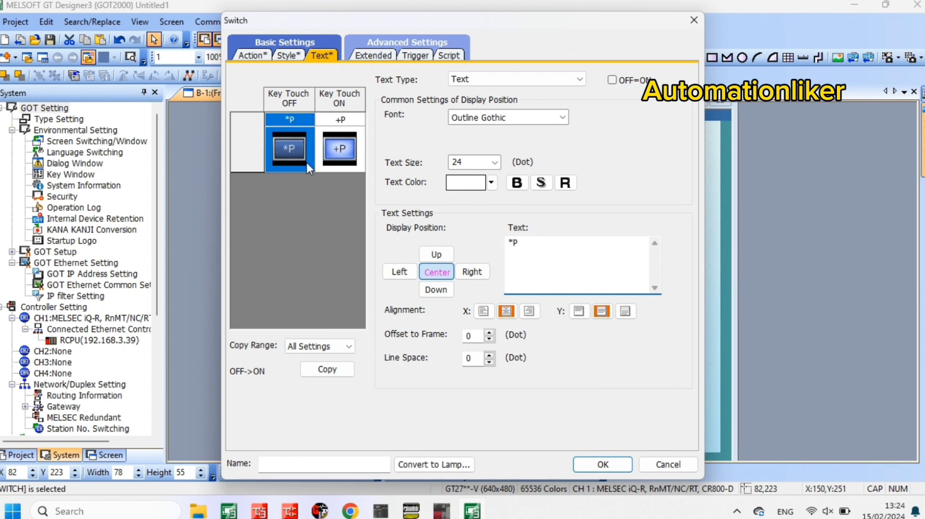
left_click(340, 147)
left_click(514, 245)
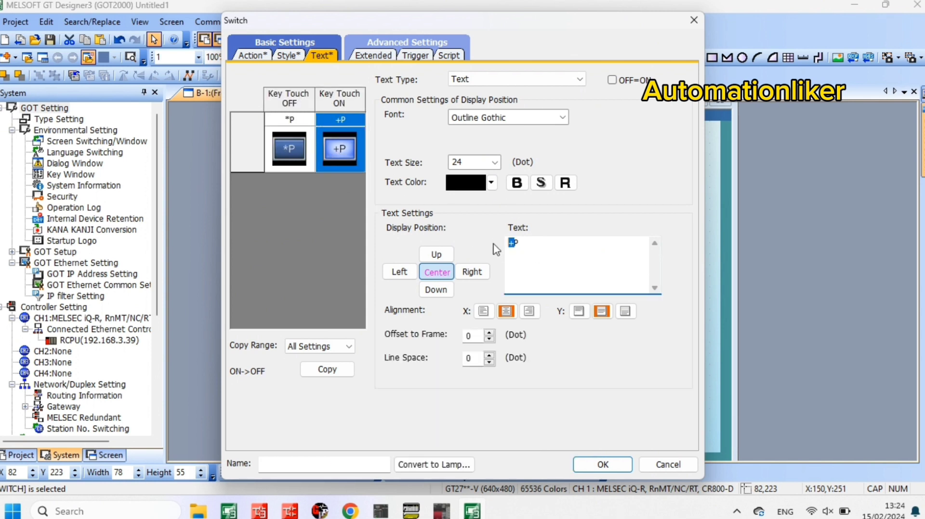
type("*")
left_click(602, 465)
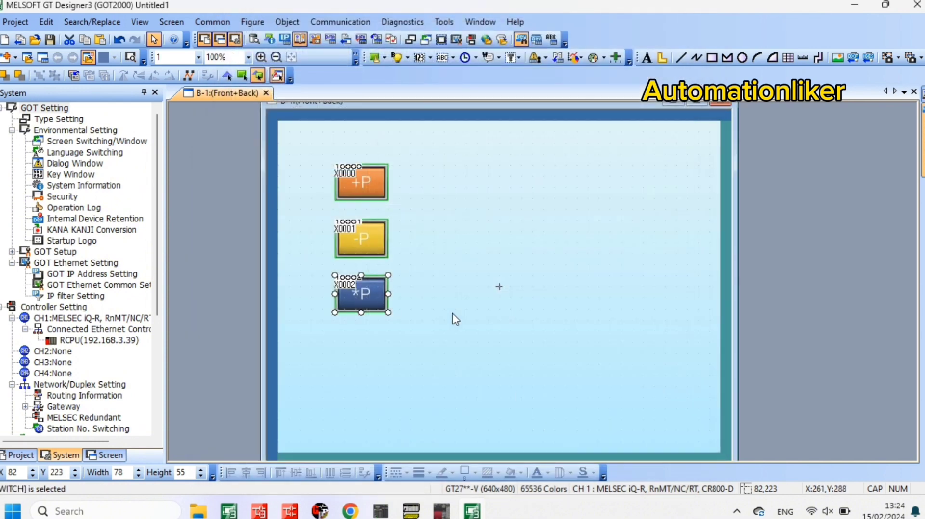
- Copy the blue *P switch and place the duplicate directly below it, aligned with the column
left_click(367, 291)
right_click(366, 291)
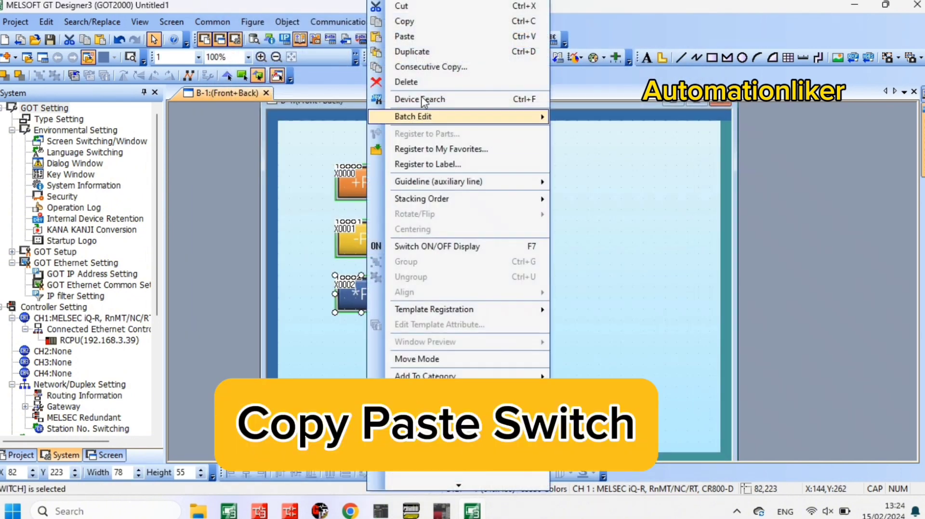
left_click(423, 22)
right_click(491, 260)
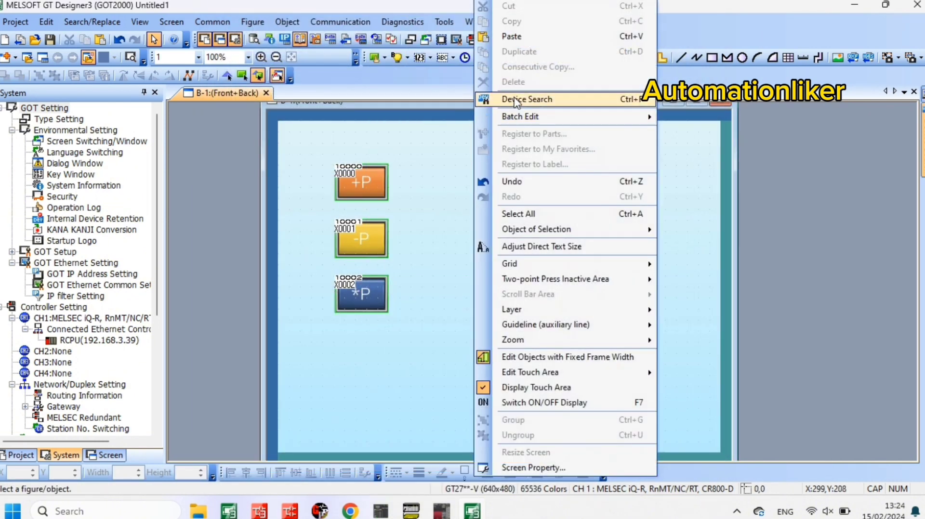
left_click(511, 36)
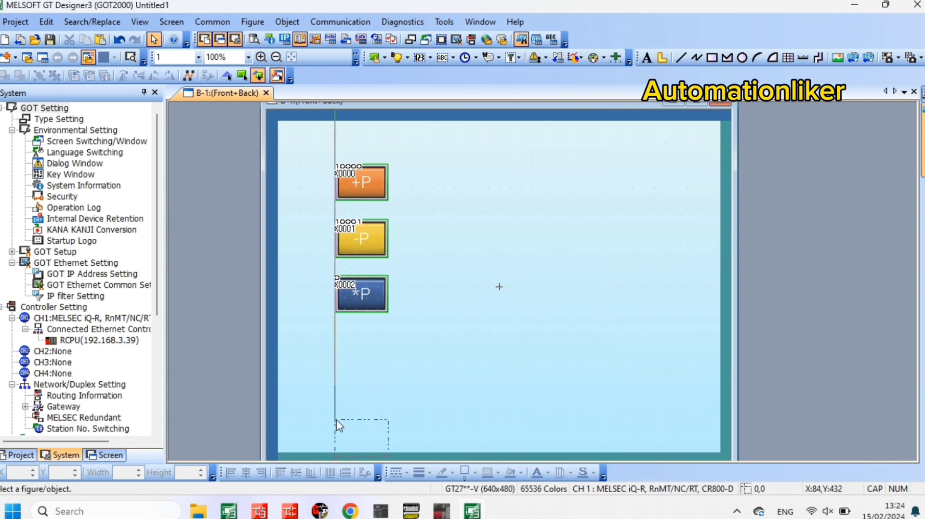
left_click(337, 337)
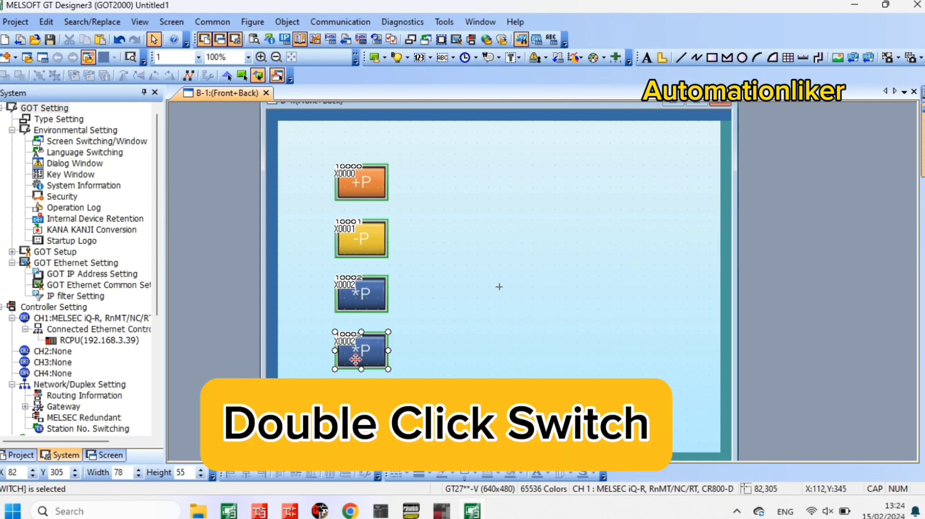
- Change the duplicated *P switch's momentary bit action device to X0003
double_click(364, 366)
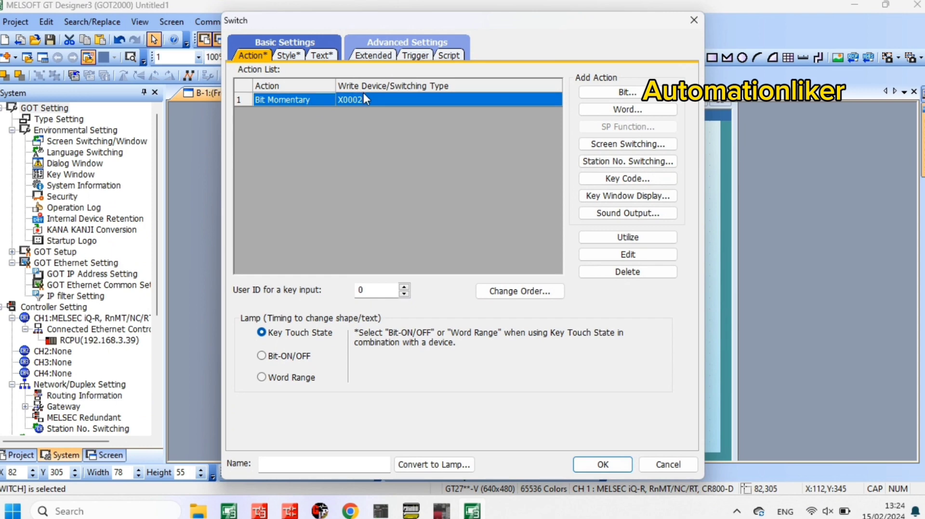
double_click(364, 99)
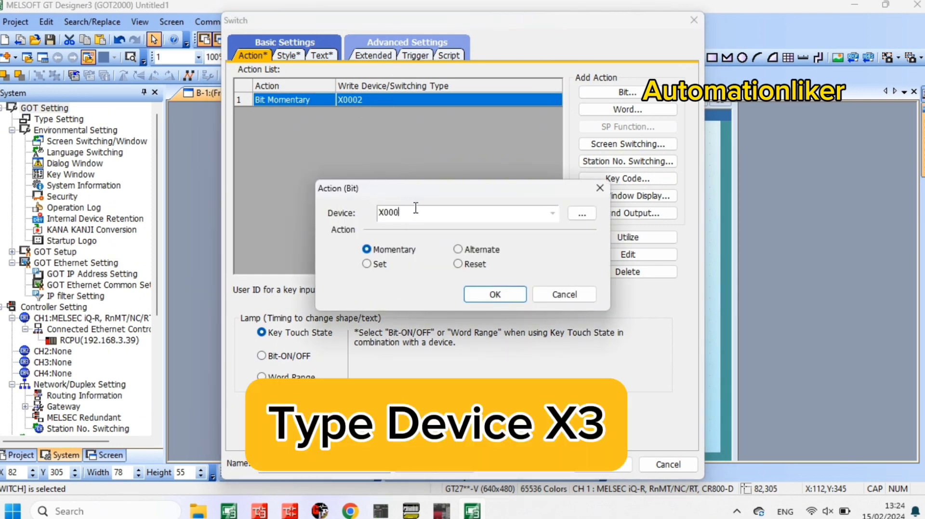
type("3")
left_click(496, 294)
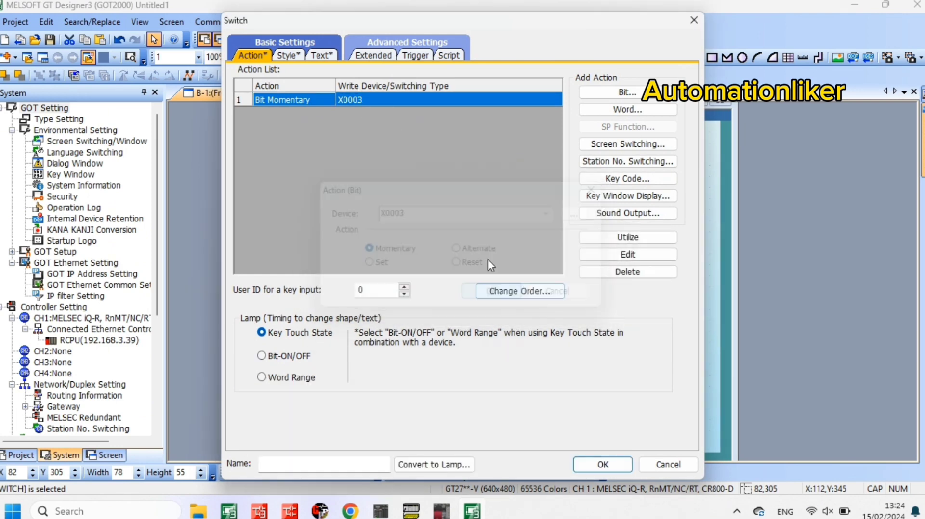
- Set the X0003 switch's shape color to Purple for both the Key Touch OFF and Key Touch ON states
left_click(288, 54)
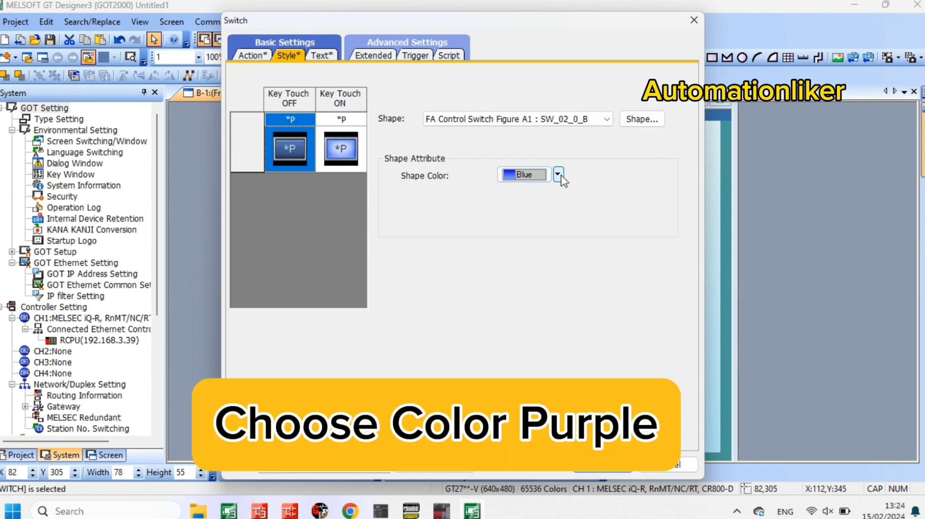
left_click(558, 175)
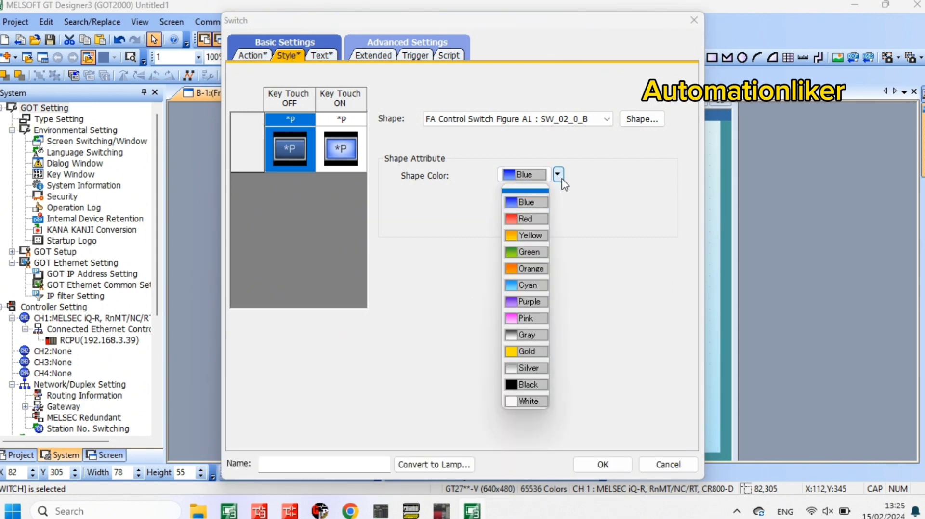
left_click(535, 302)
left_click(341, 119)
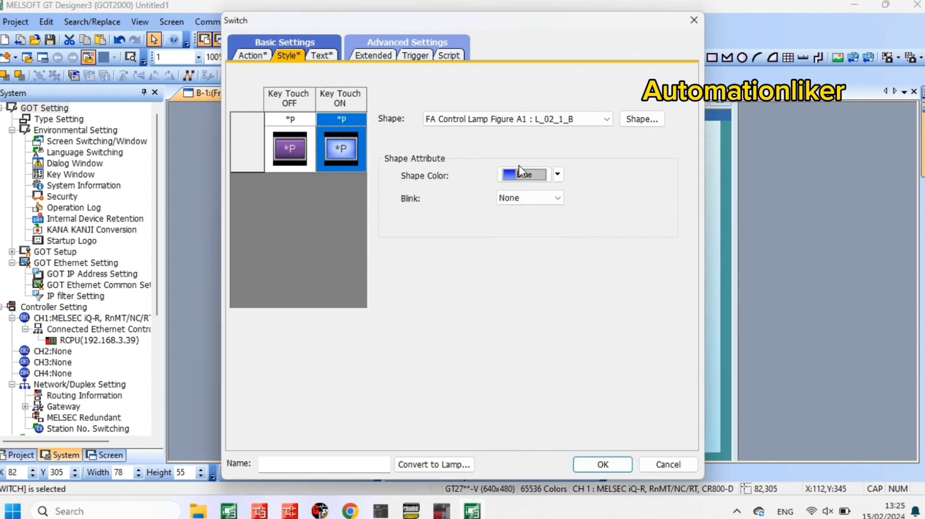
left_click(558, 175)
left_click(535, 303)
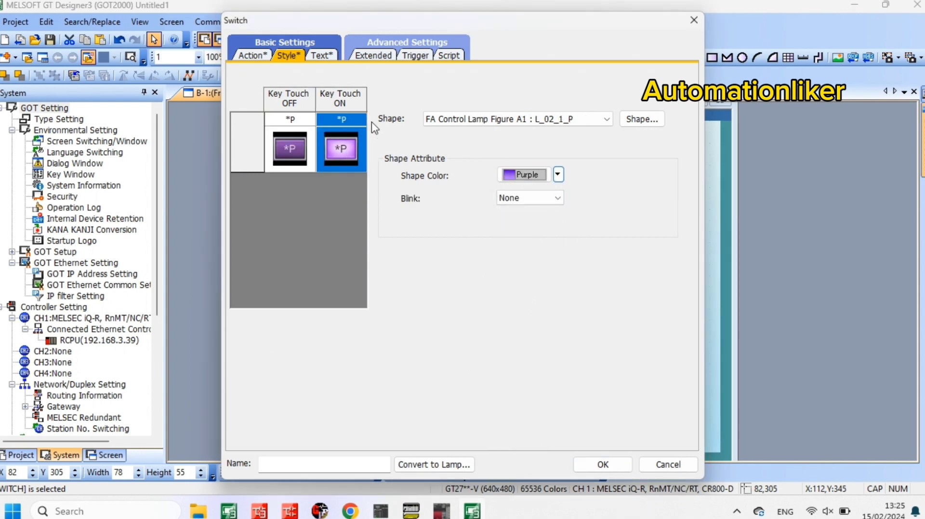
- Change the purple switch's label to /P in both key touch states and accept its settings
left_click(328, 57)
left_click_drag(510, 240, 494, 239)
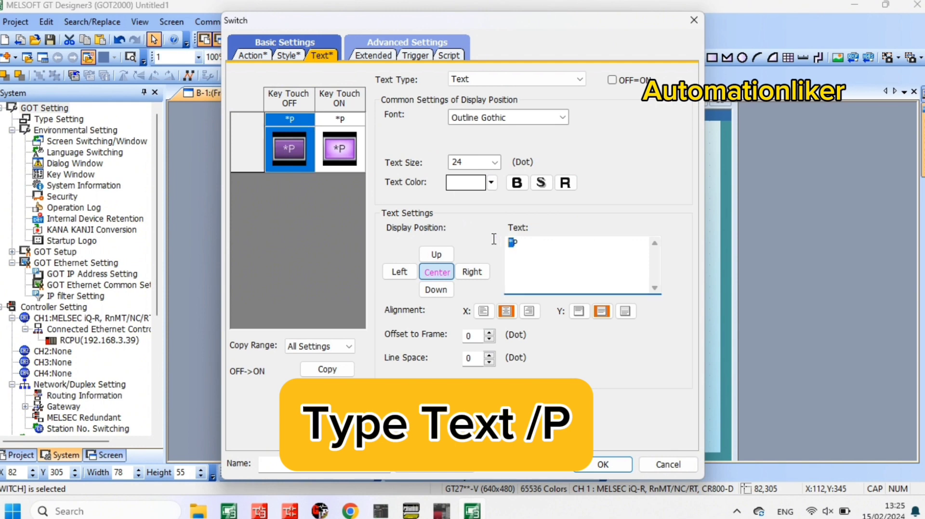
type("/P")
left_click(340, 147)
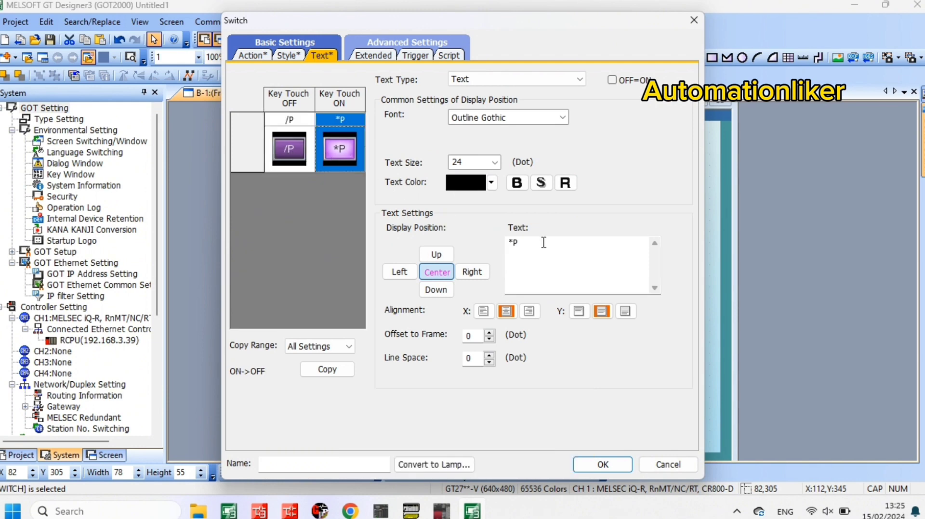
left_click_drag(511, 241, 492, 243)
type("/")
left_click(603, 464)
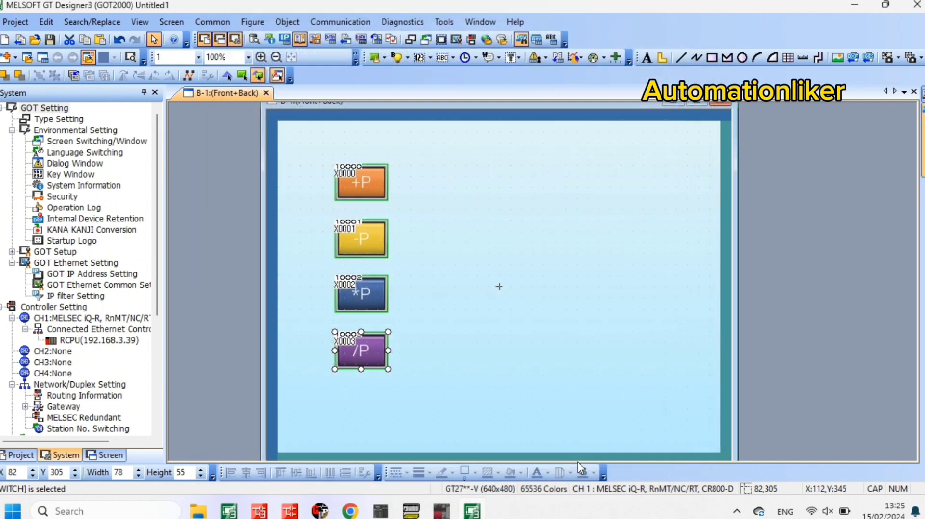
- Copy the purple /P switch and place the duplicate beside the switch column at about X 208, Y 108
left_click(478, 281)
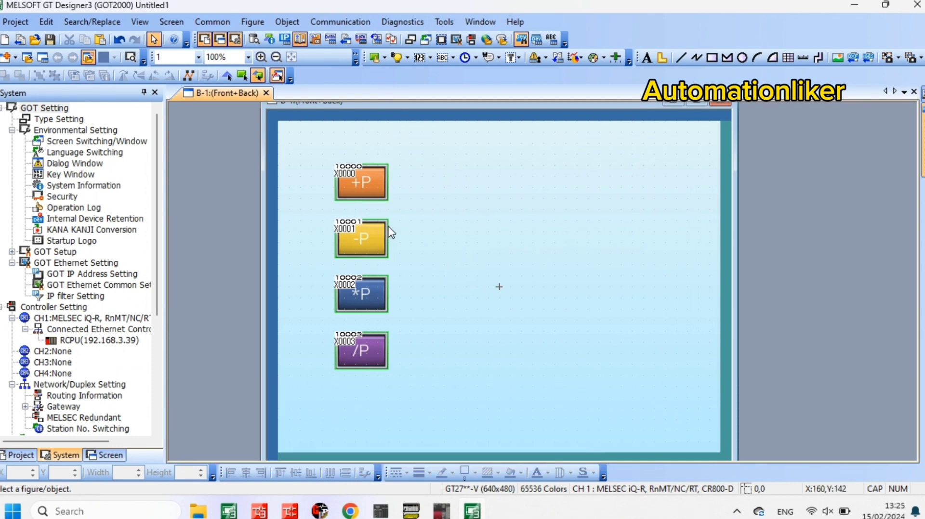
right_click(376, 356)
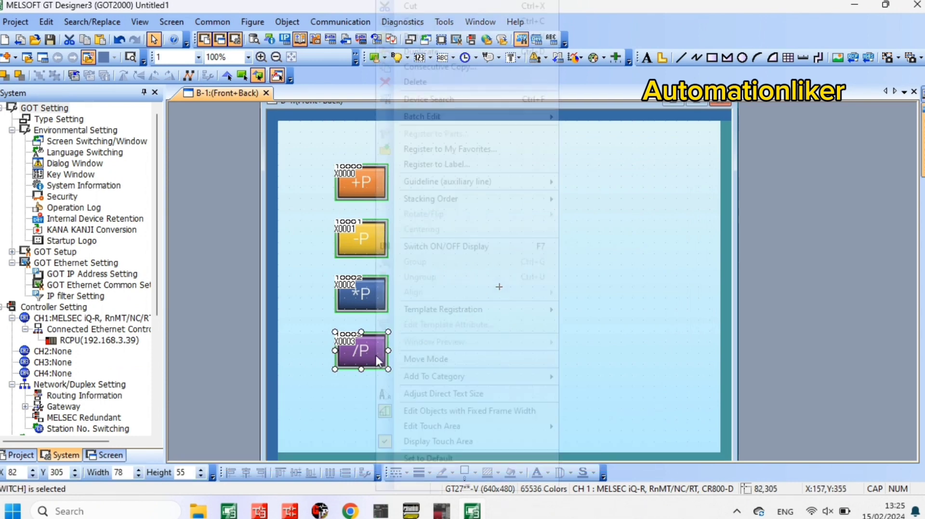
left_click(432, 32)
right_click(461, 246)
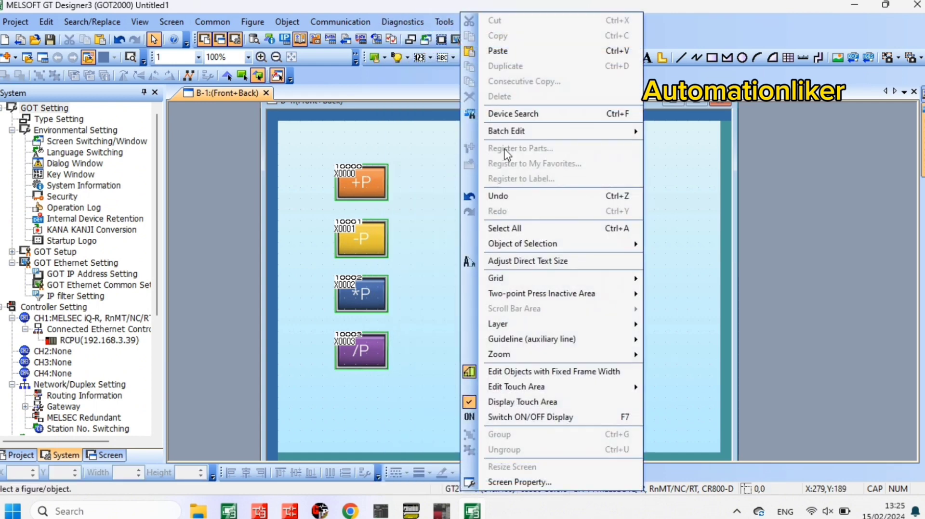
left_click(502, 53)
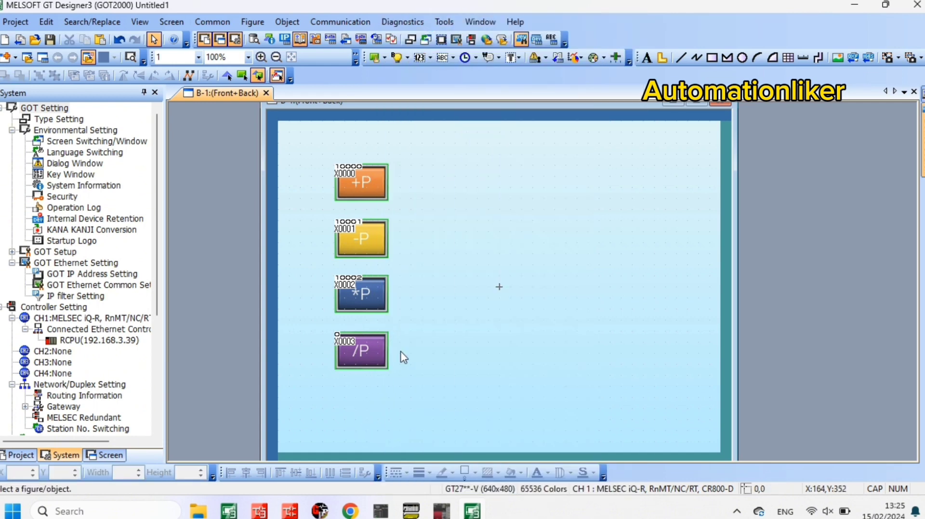
left_click(424, 202)
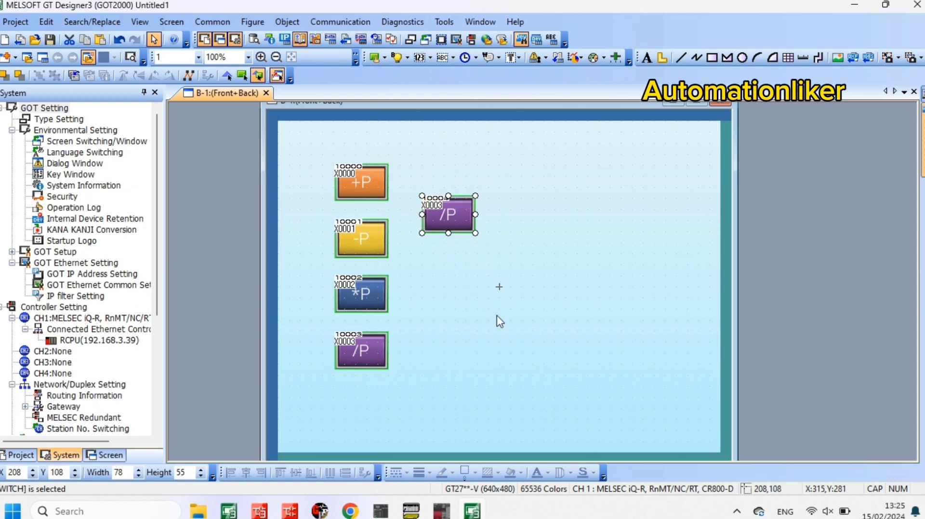
left_click(498, 319)
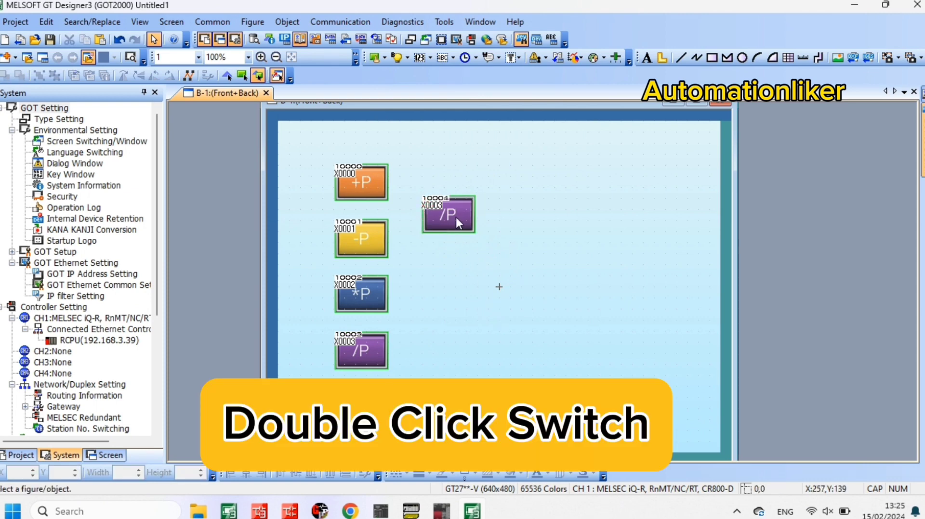
- Change the duplicated /P switch's momentary bit action device to X0004
double_click(455, 216)
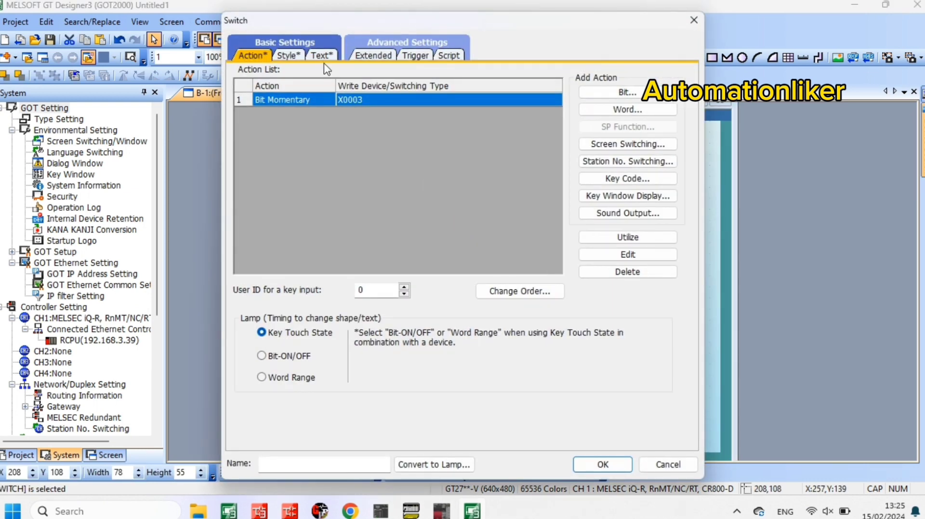
double_click(381, 103)
left_click(427, 219)
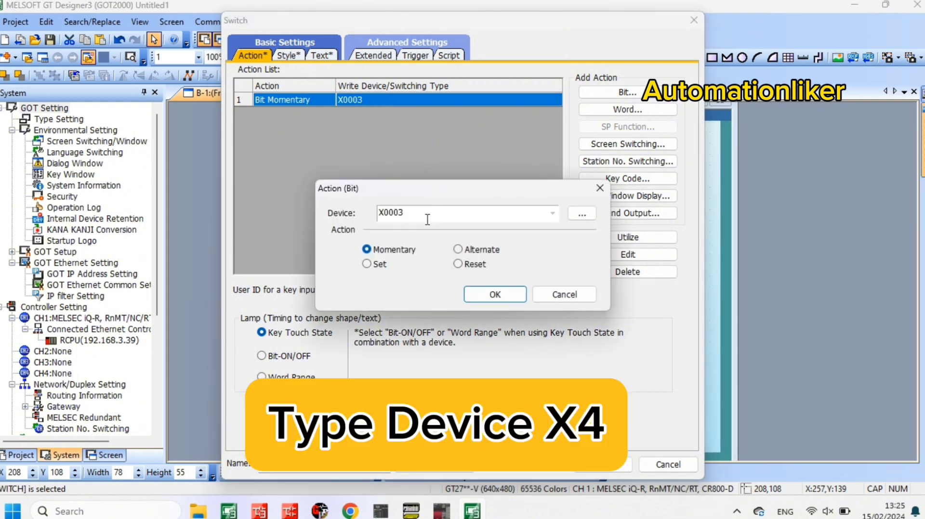
key("BackSpace")
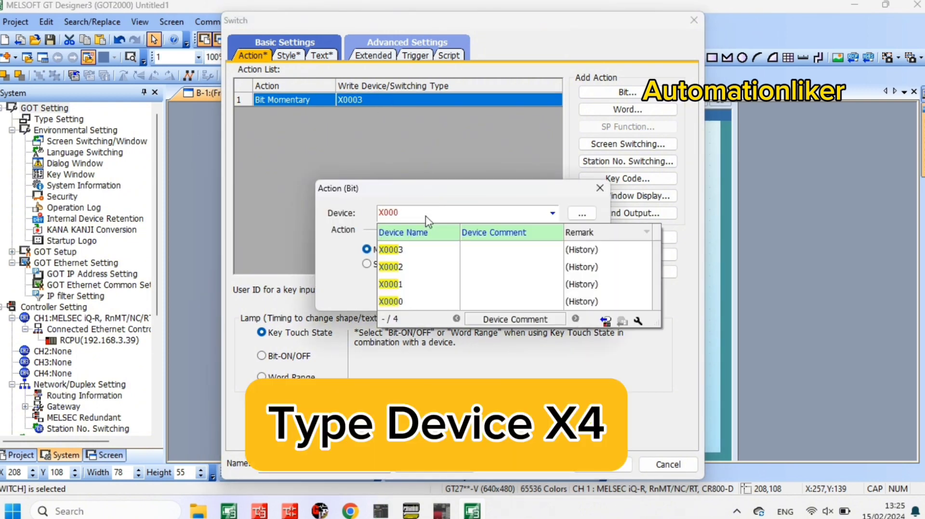
type("4")
key("Return")
left_click(495, 295)
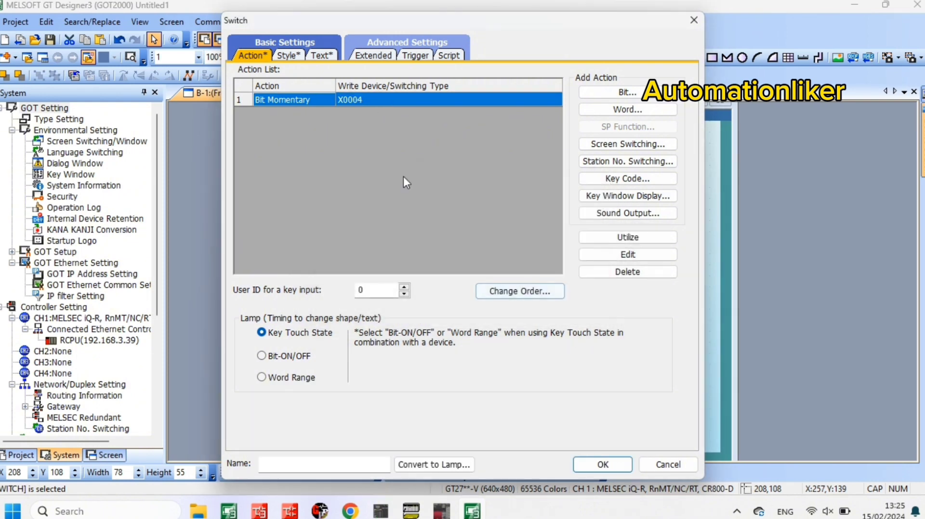
- Set the X0004 switch's shape color to Pink for both the Key Touch OFF and Key Touch ON states
left_click(289, 55)
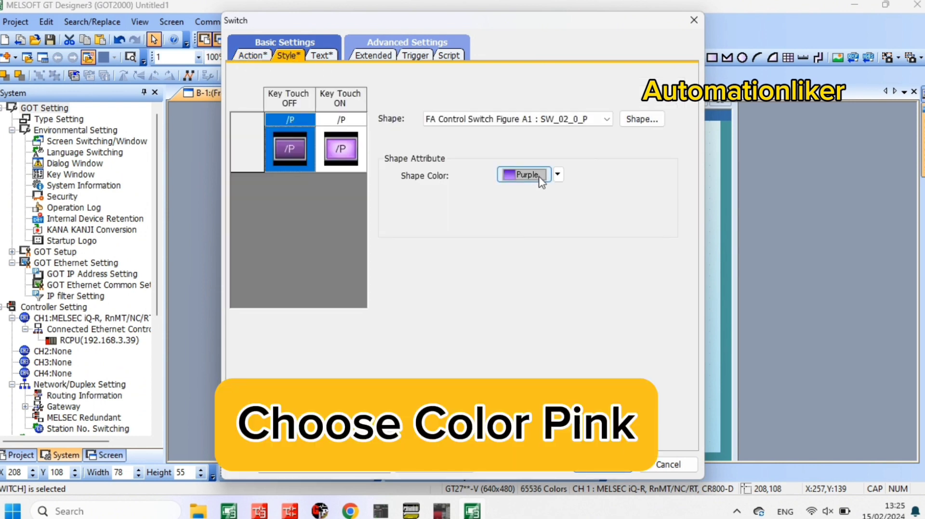
left_click(557, 177)
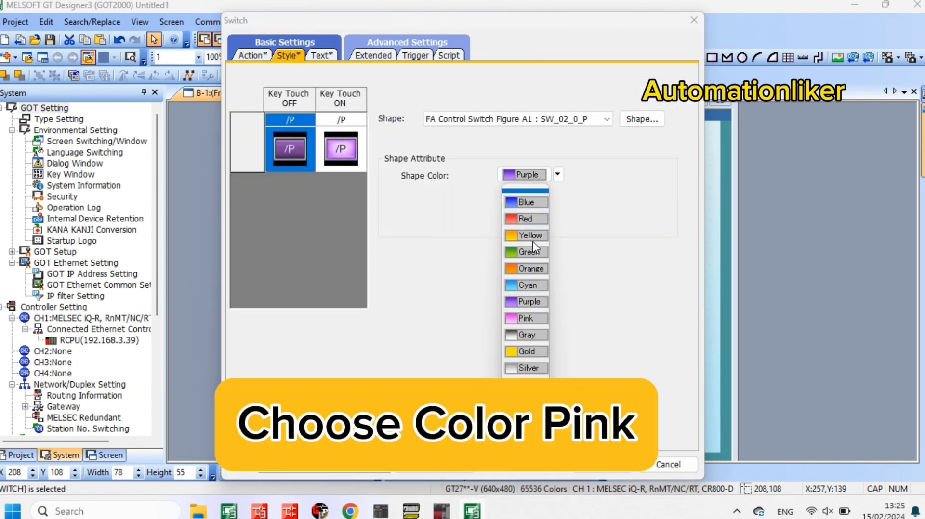
left_click(528, 317)
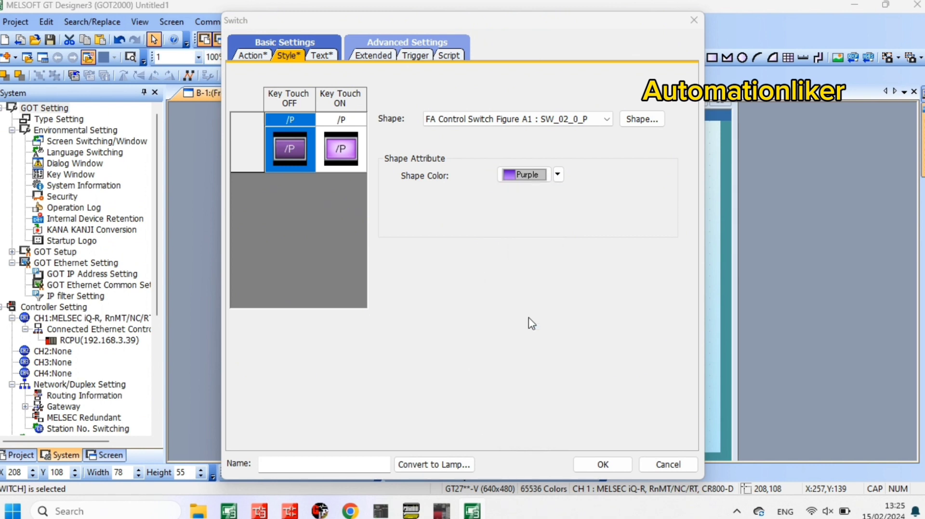
left_click(358, 151)
left_click(558, 175)
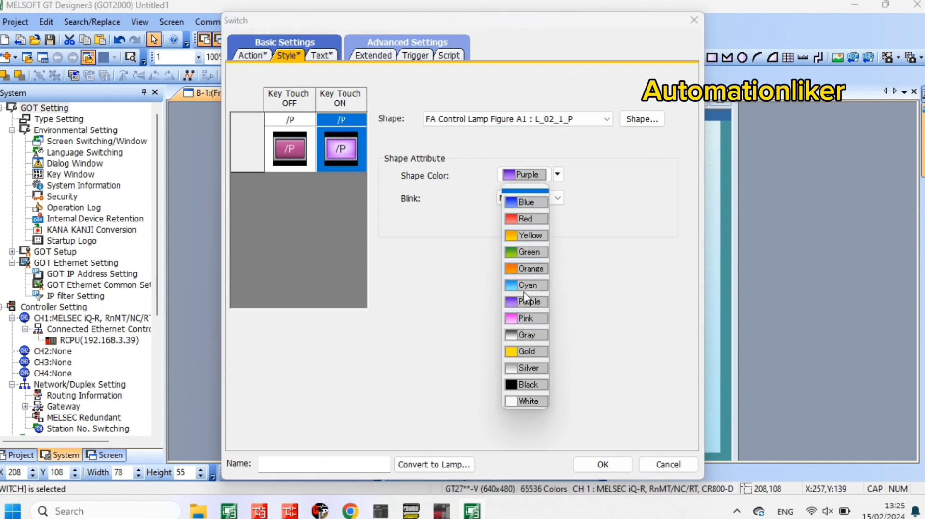
left_click(525, 319)
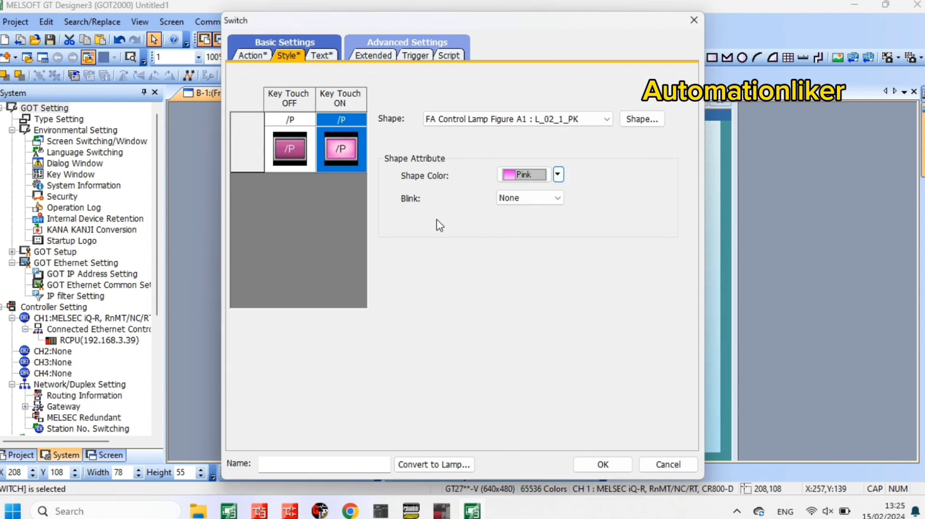
- Change the pink switch's Key Touch OFF label to MOV 100 on two lines with text size 18
left_click(320, 56)
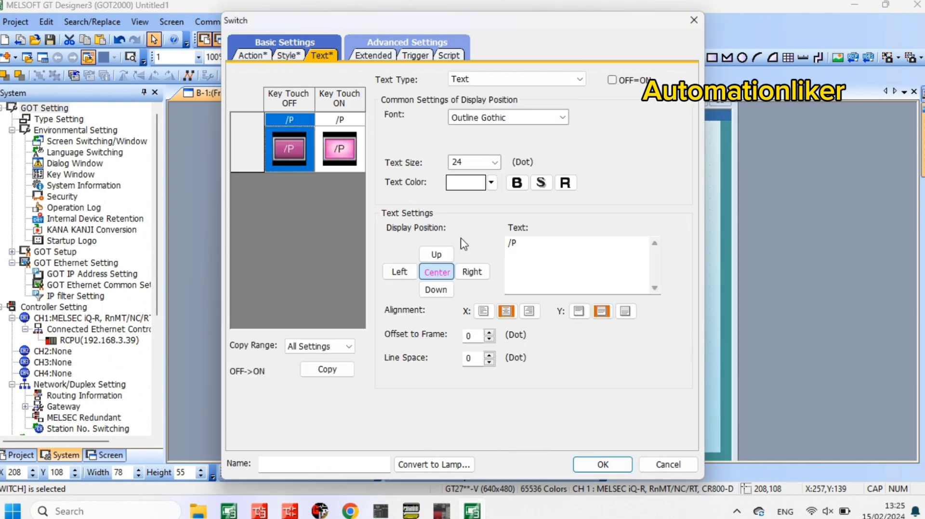
left_click_drag(533, 249, 489, 248)
type("MOV")
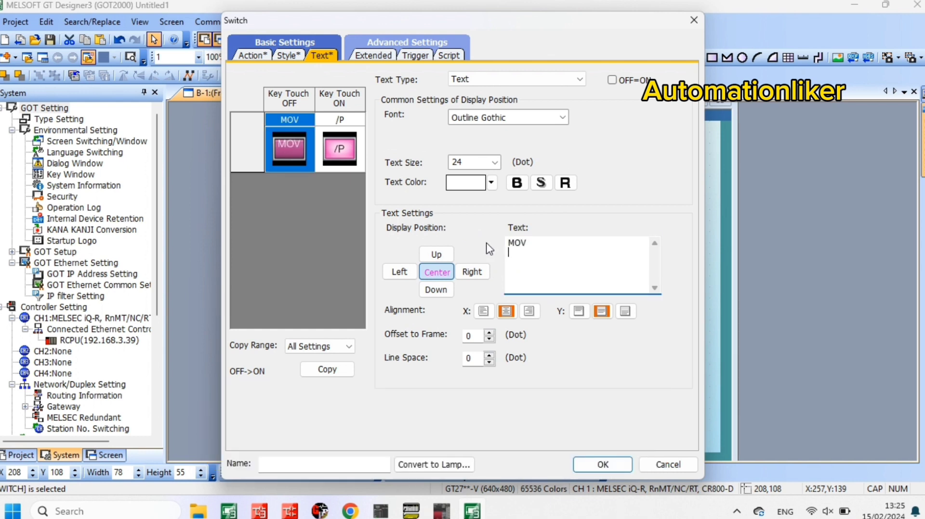
type(" 100")
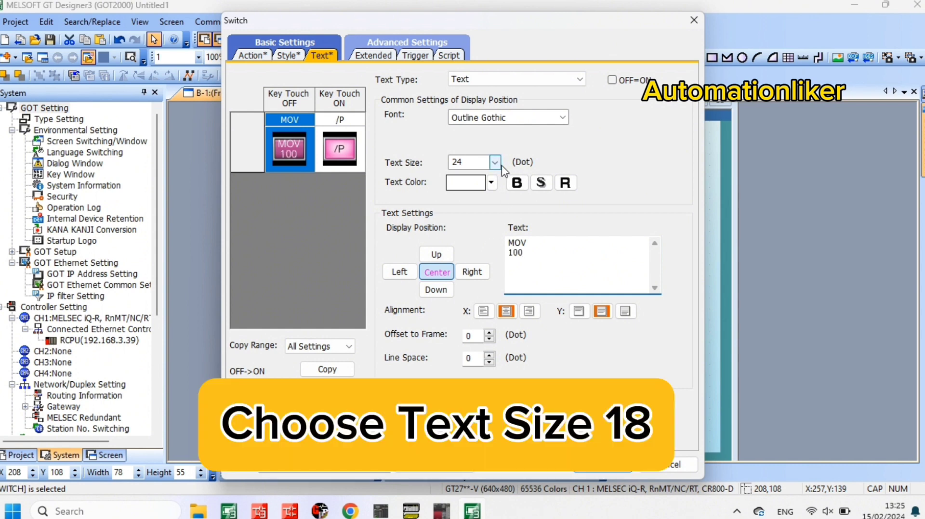
left_click(495, 162)
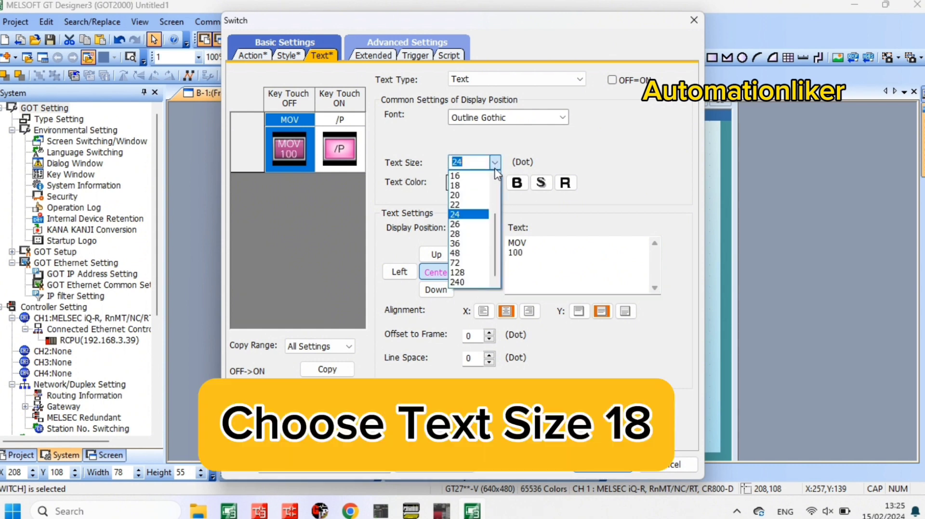
left_click(488, 175)
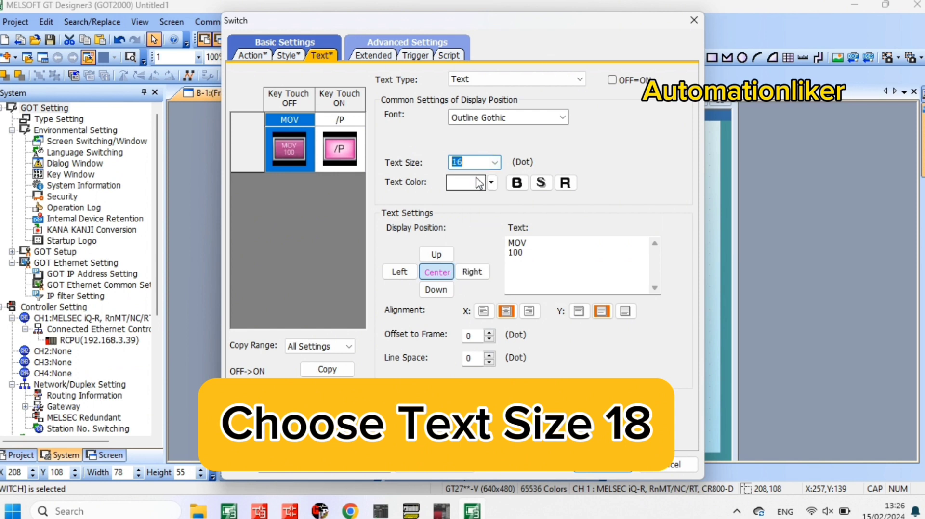
left_click(494, 163)
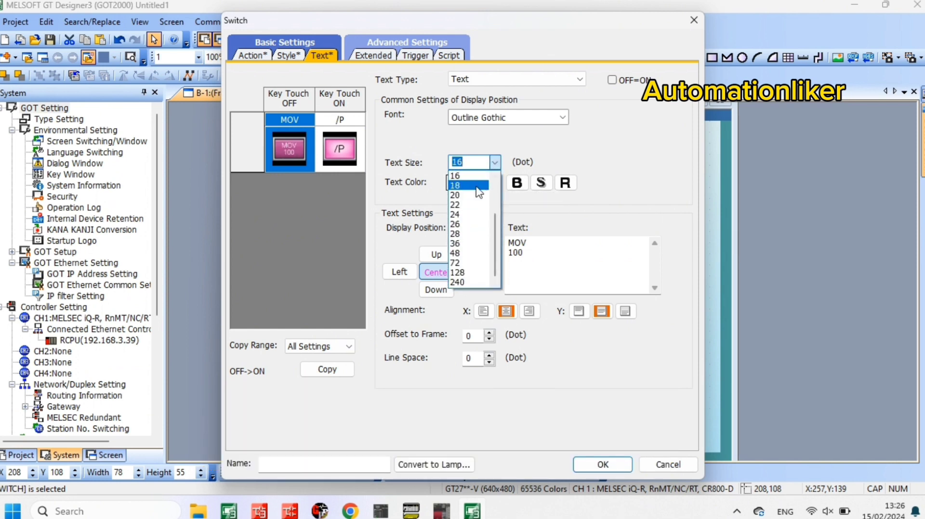
left_click(481, 184)
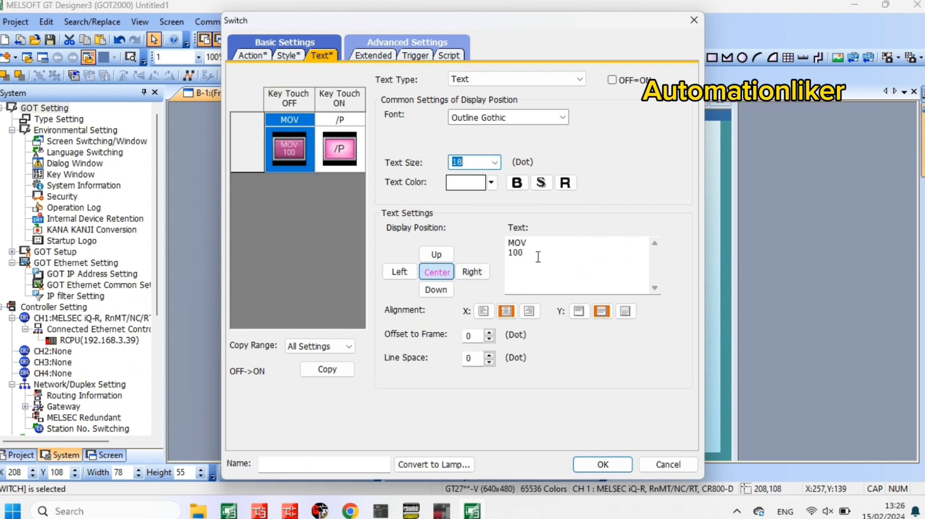
- Copy the two-line MOV 100 label to the Key Touch ON state, set its text size to 18, and accept the switch settings
left_click_drag(538, 257, 486, 232)
key("ctrl+c")
left_click(354, 150)
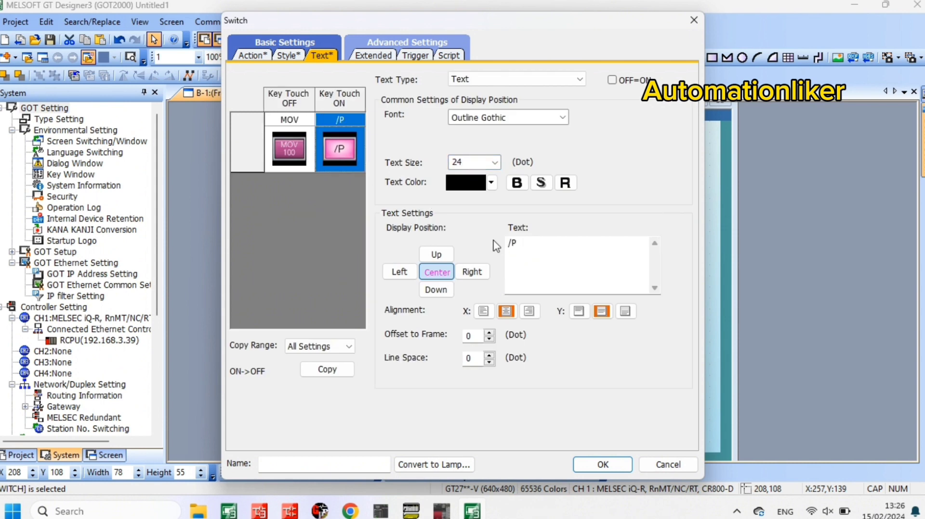
left_click_drag(525, 258, 488, 236)
key("ctrl+v")
left_click(500, 163)
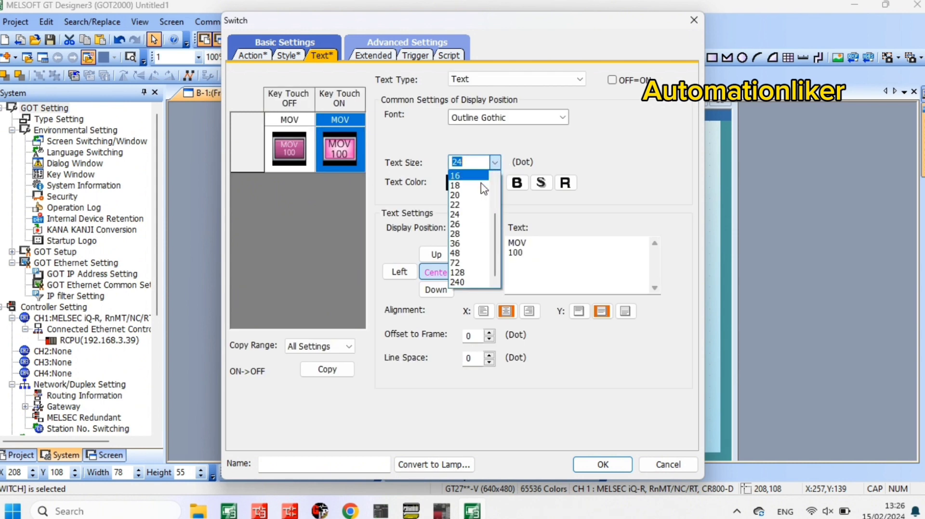
left_click(495, 259)
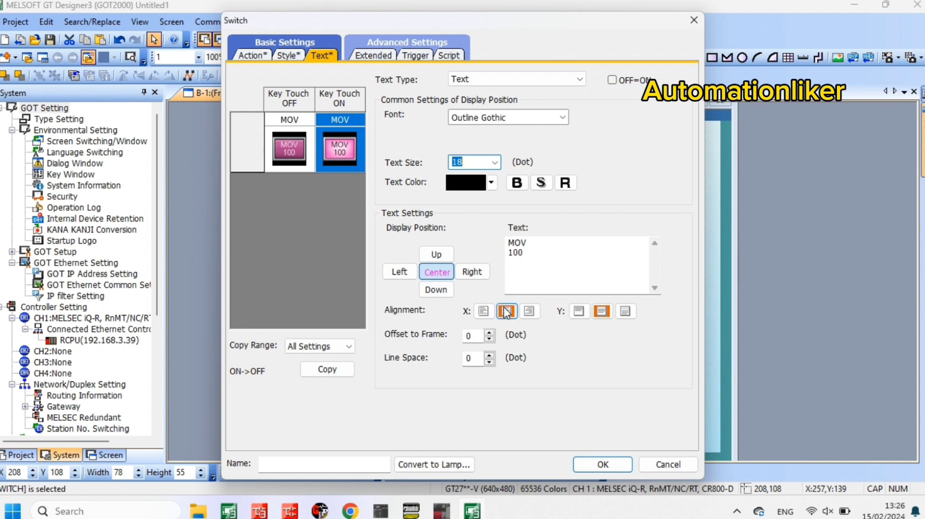
left_click(603, 466)
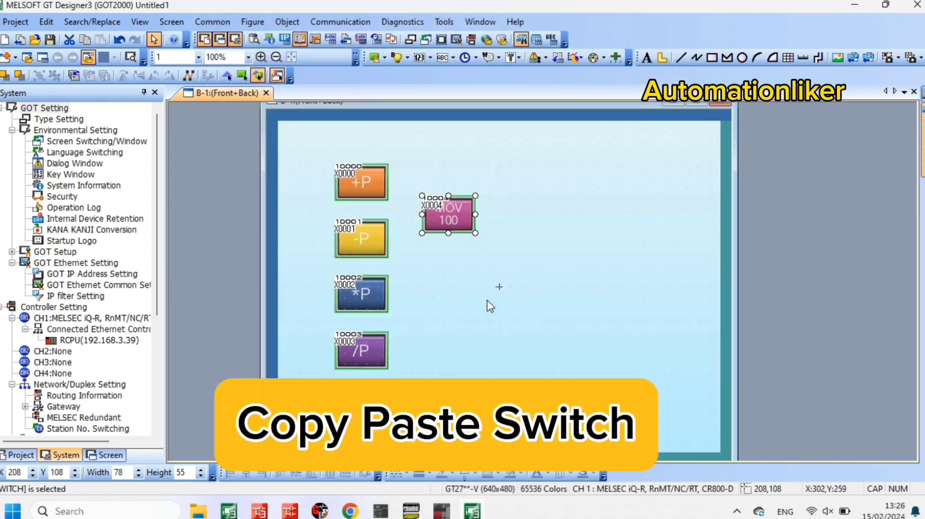
- Copy the pink MOV 100 switch and place the duplicate beside it at about X 313, Y 108
left_click(482, 301)
left_click(453, 218)
right_click(453, 219)
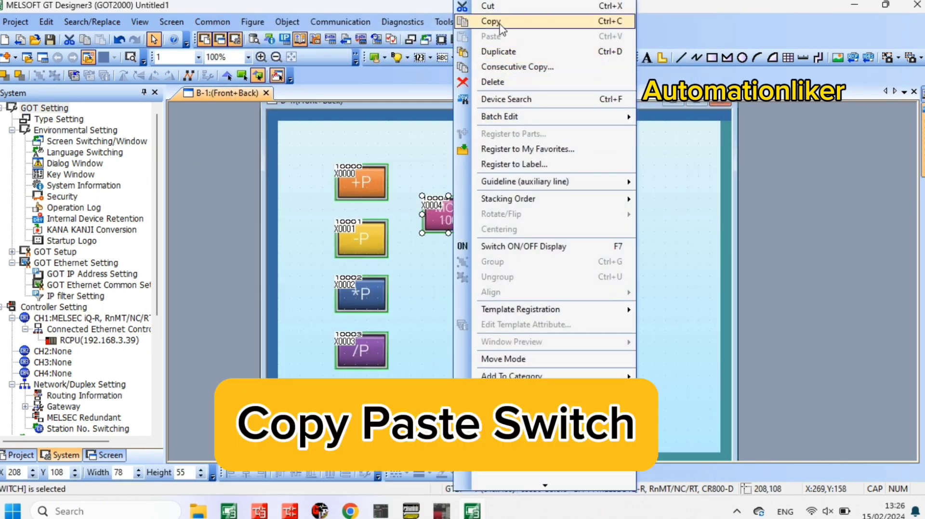
left_click(482, 20)
right_click(547, 299)
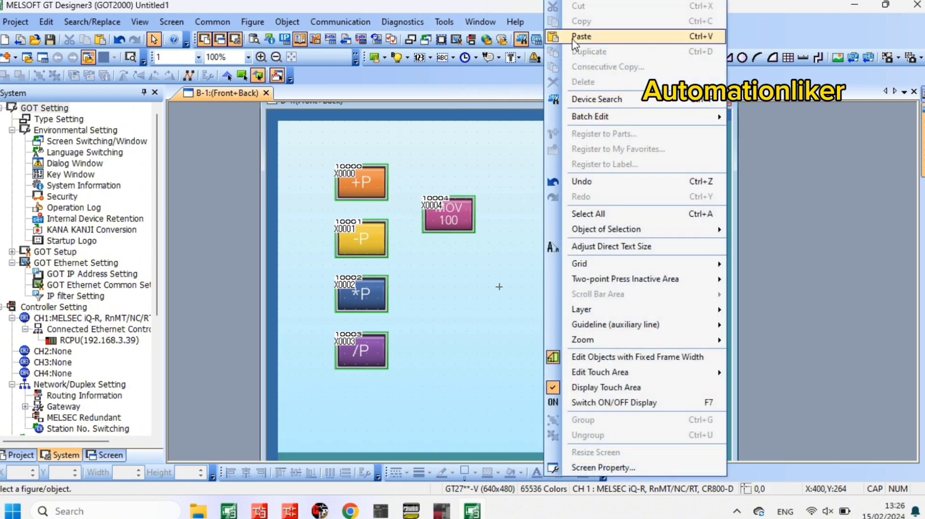
left_click(573, 35)
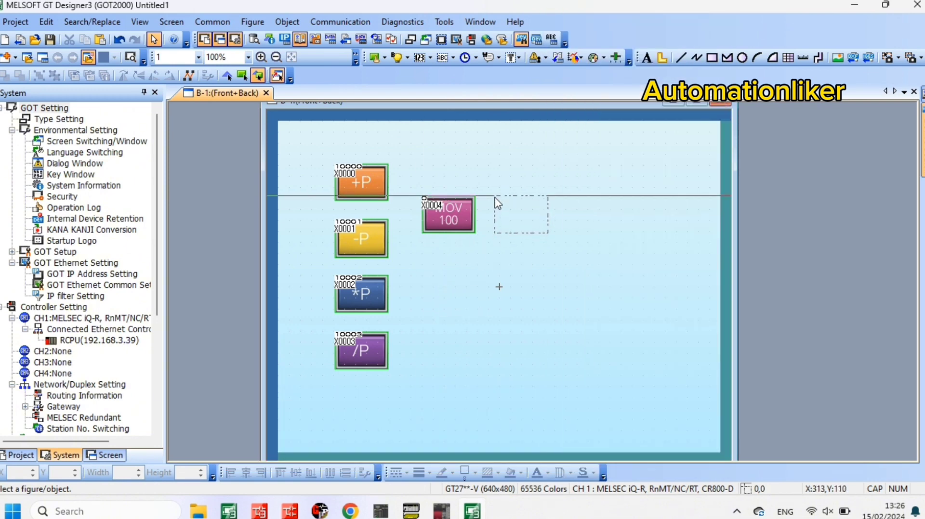
left_click(498, 204)
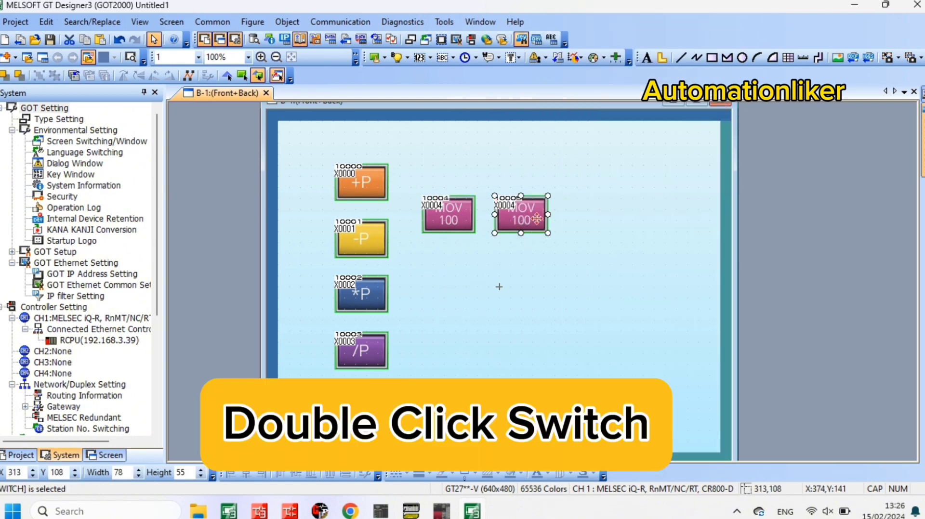
- Change the duplicated MOV 100 switch's momentary bit action device to X0005
double_click(536, 219)
double_click(403, 101)
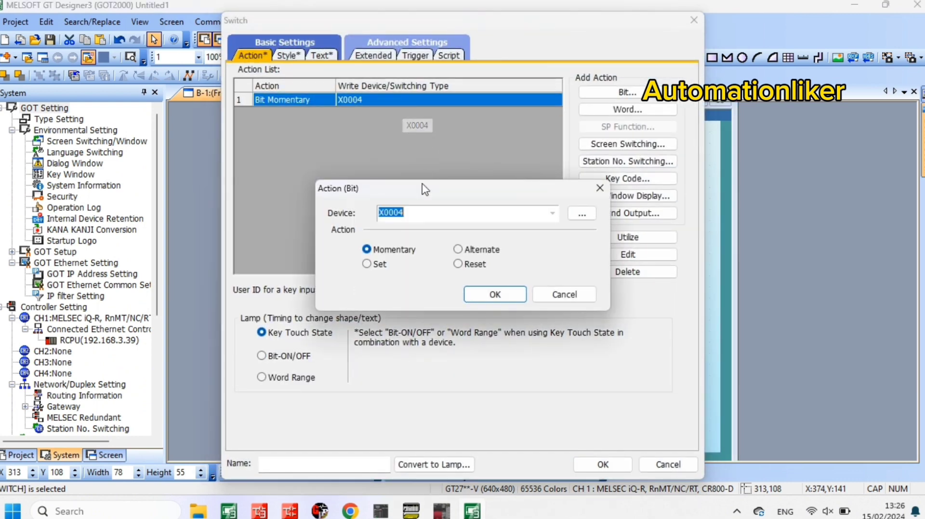
left_click(428, 213)
key("BackSpace")
type("5")
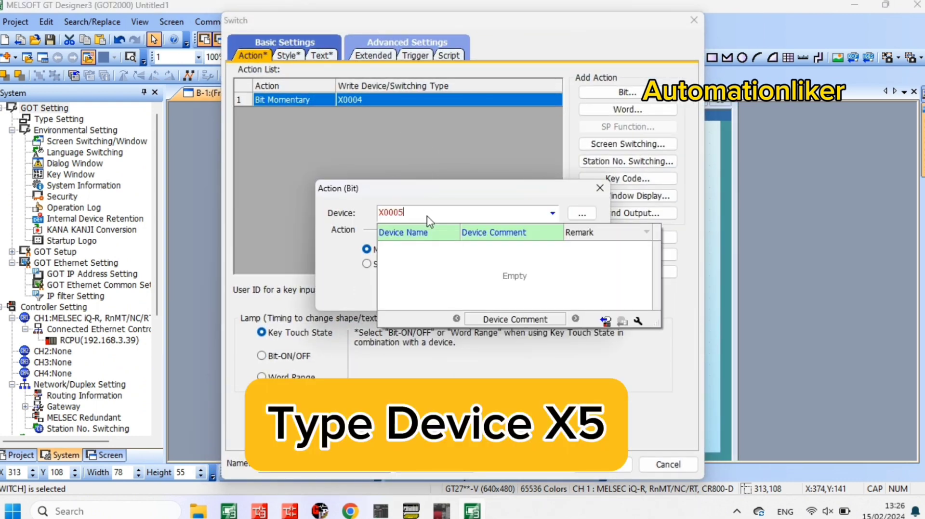
left_click(483, 296)
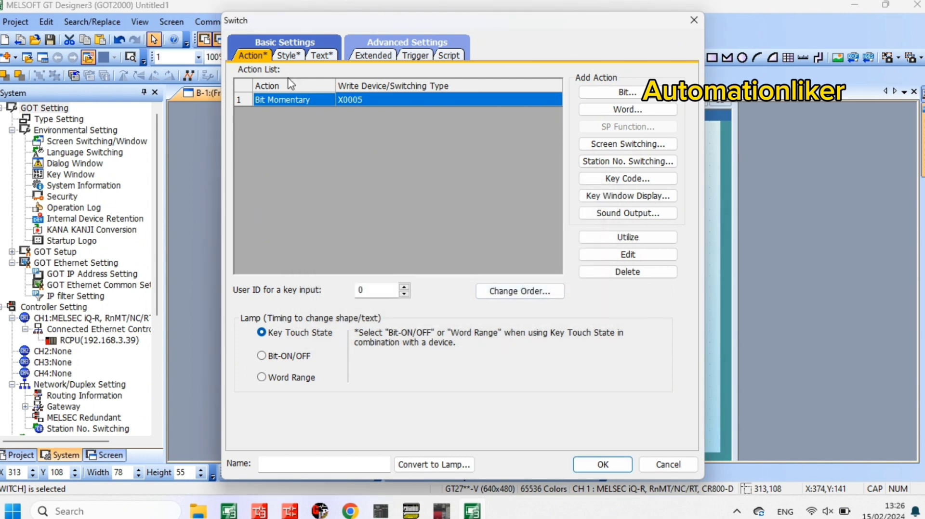
- Set the X0005 switch's shape color to Red for both the Key Touch OFF and Key Touch ON states
left_click(287, 56)
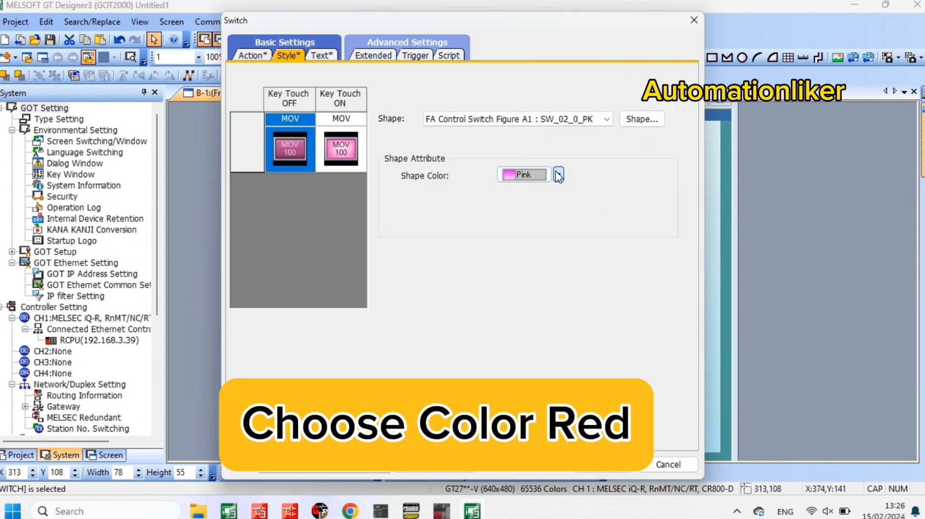
left_click(526, 175)
left_click(525, 219)
left_click(342, 149)
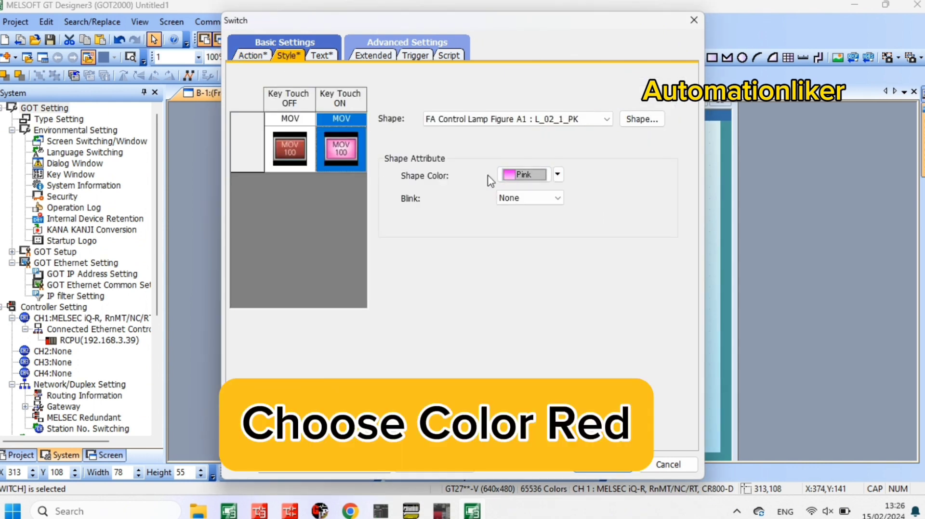
left_click(558, 175)
left_click(525, 219)
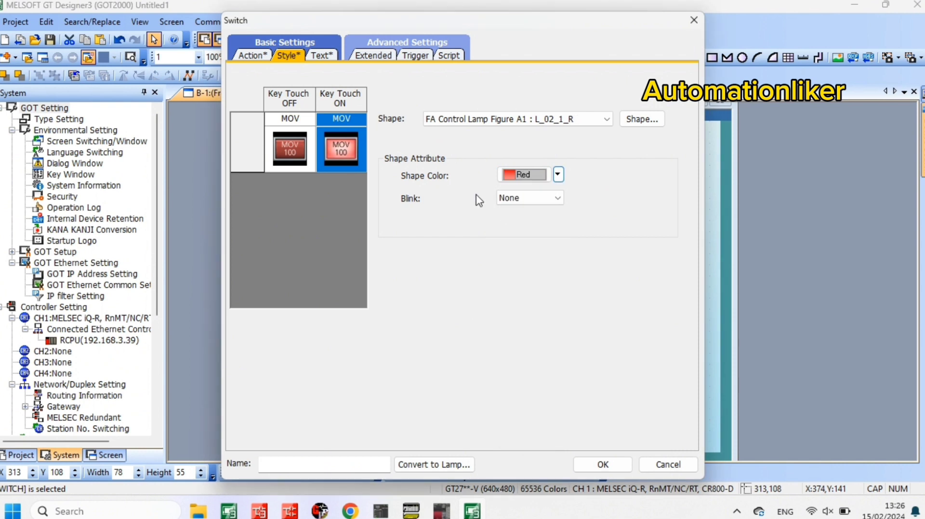
- Change the red switch's label to RESET D0 on two lines in both key touch states and accept its settings
left_click(322, 56)
left_click_drag(529, 259, 488, 231)
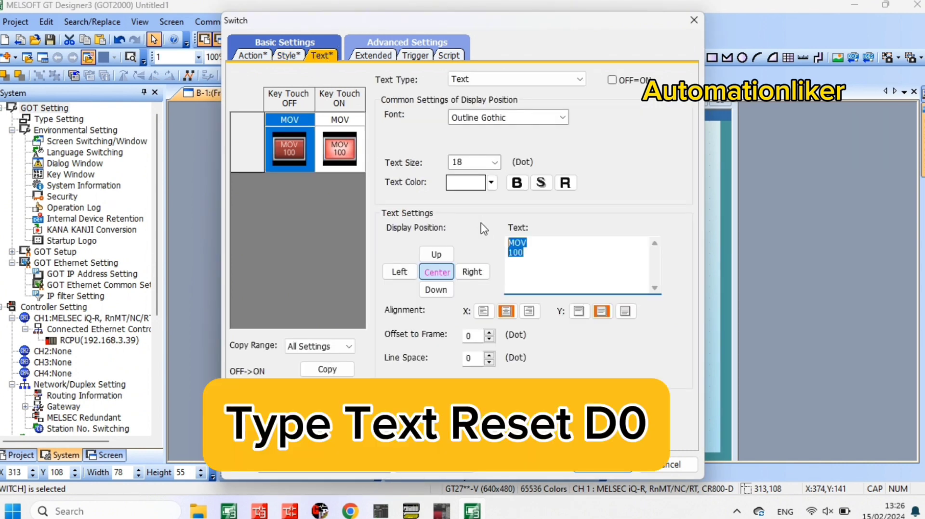
type("RESET")
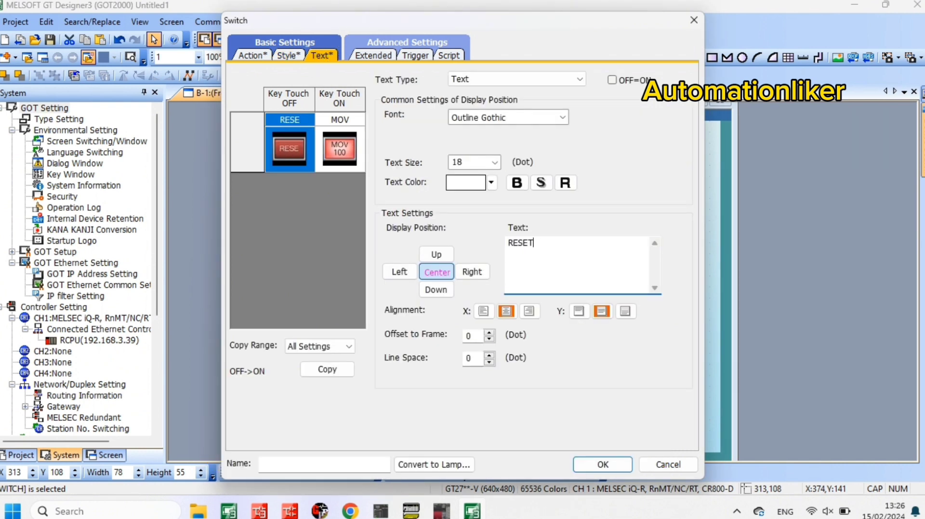
key("Return")
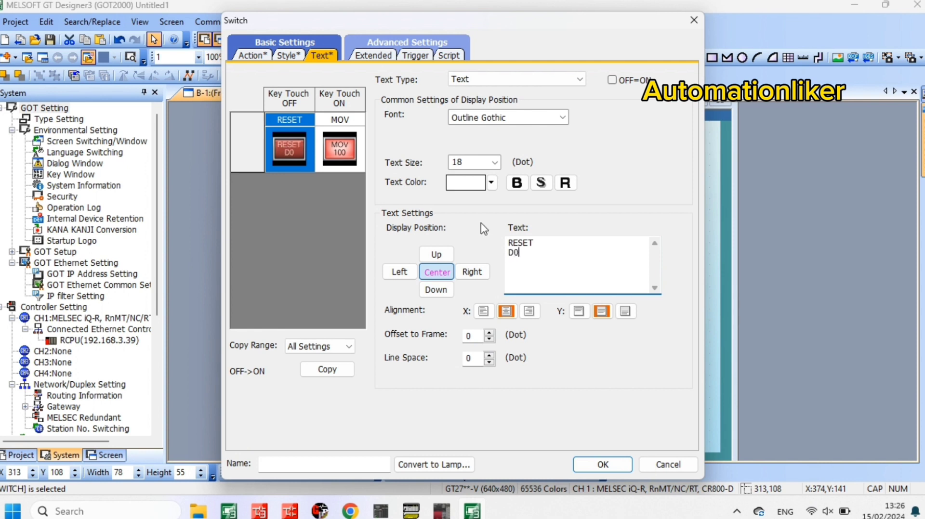
left_click_drag(531, 256, 479, 229)
key("ctrl+c")
left_click(343, 152)
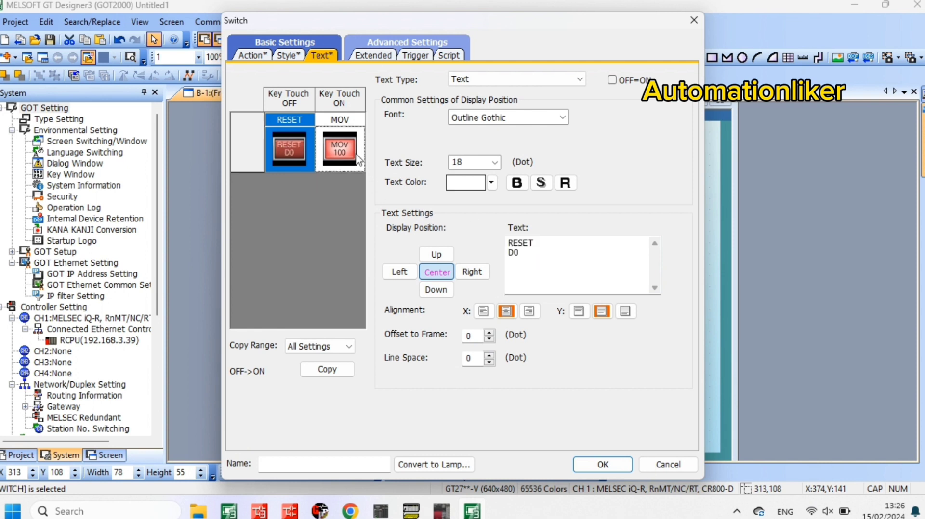
left_click_drag(543, 266, 506, 240)
key("ctrl+v")
left_click(589, 469)
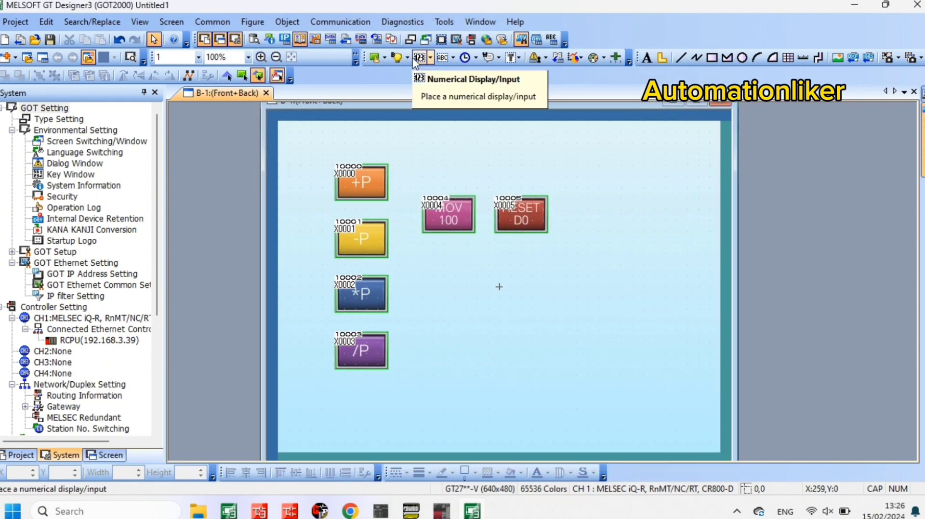
- Place a numerical display about 147 by 41 dots below the MOV 100 and RESET D0 switches and assign it device D0
left_click(417, 58)
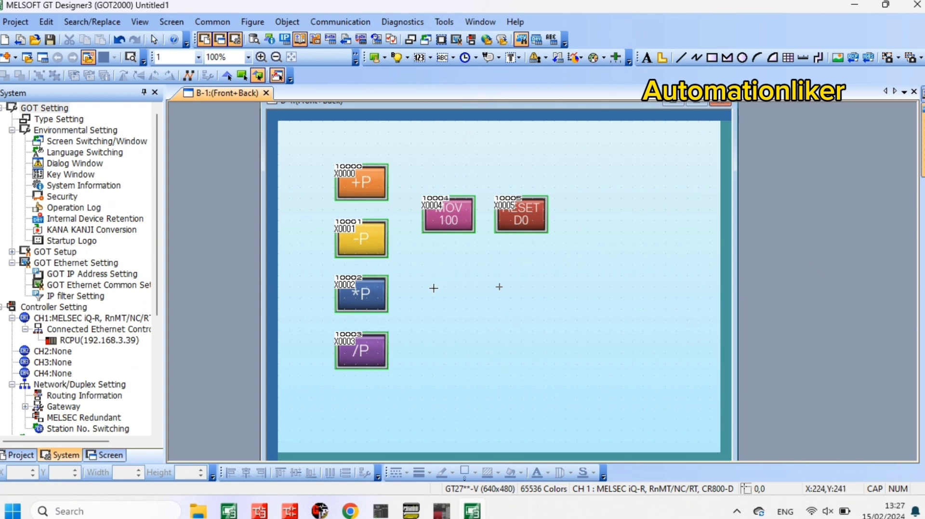
left_click_drag(433, 288, 534, 316)
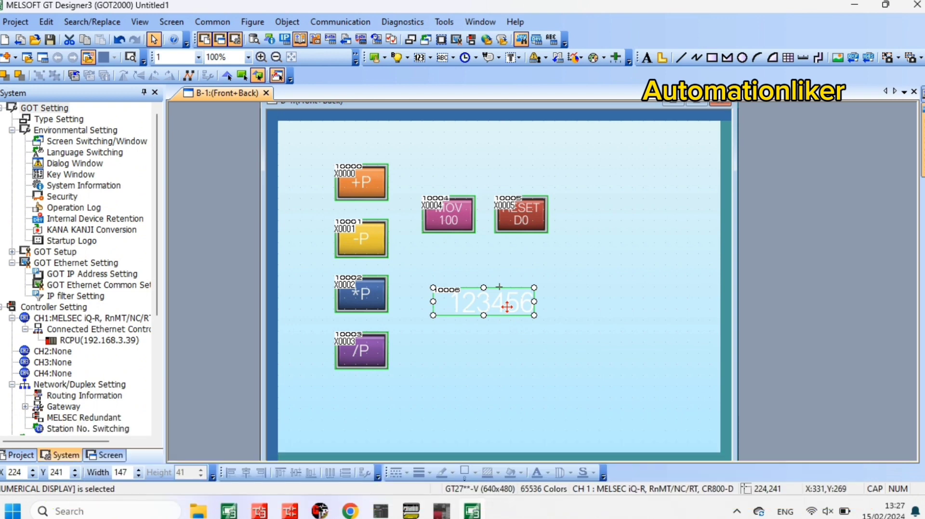
double_click(506, 306)
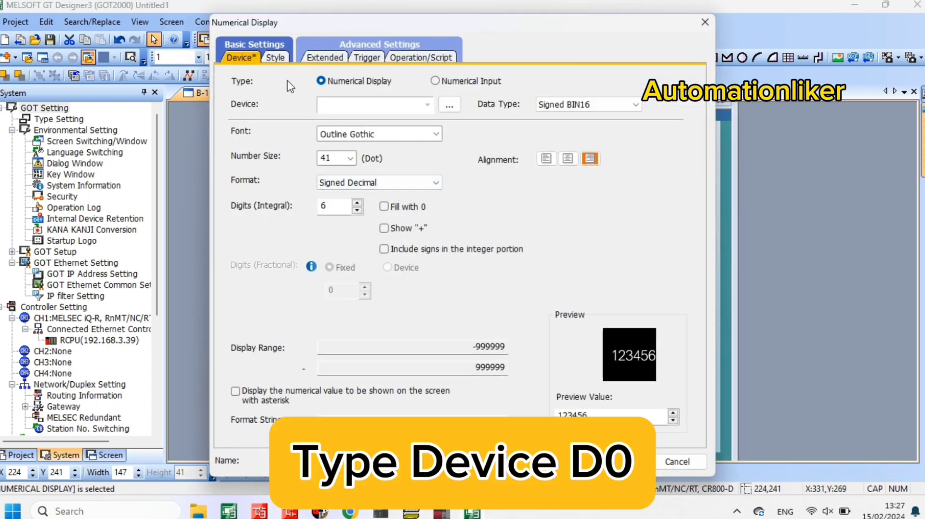
type("D0")
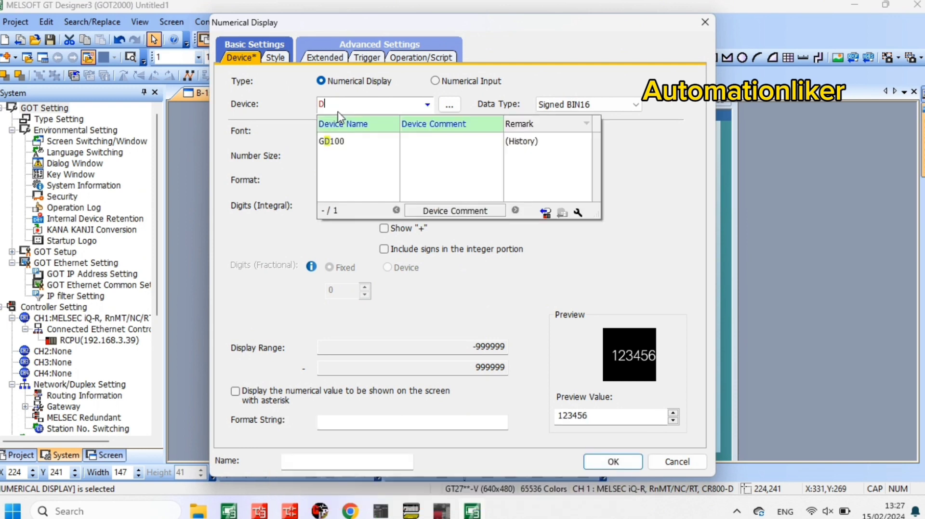
left_click(403, 303)
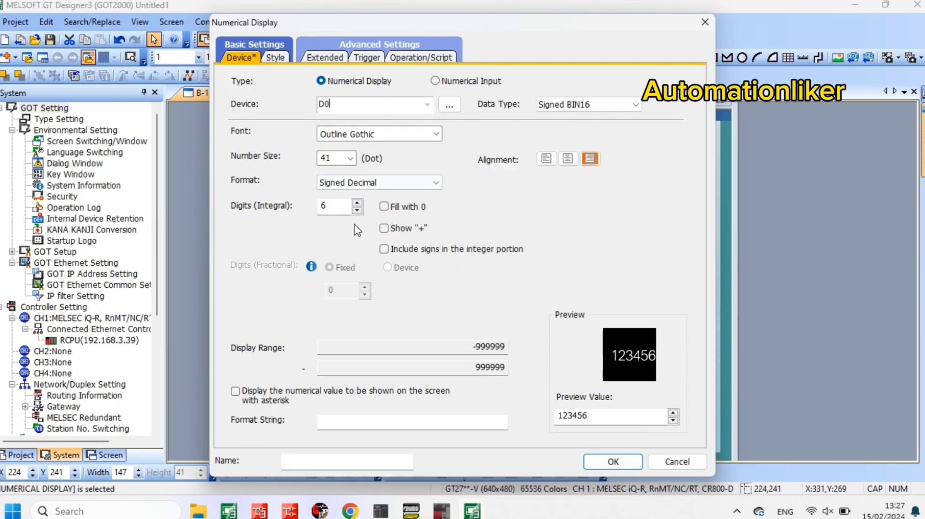
- Give the D0 numerical display the Square_3D_Fixed Width : Rect_2 shape with a green shape color
left_click(274, 57)
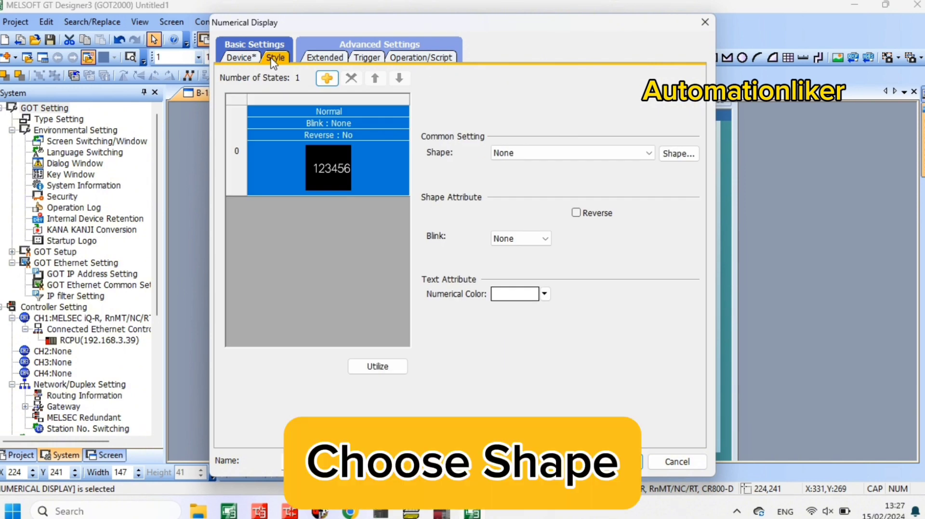
left_click(649, 153)
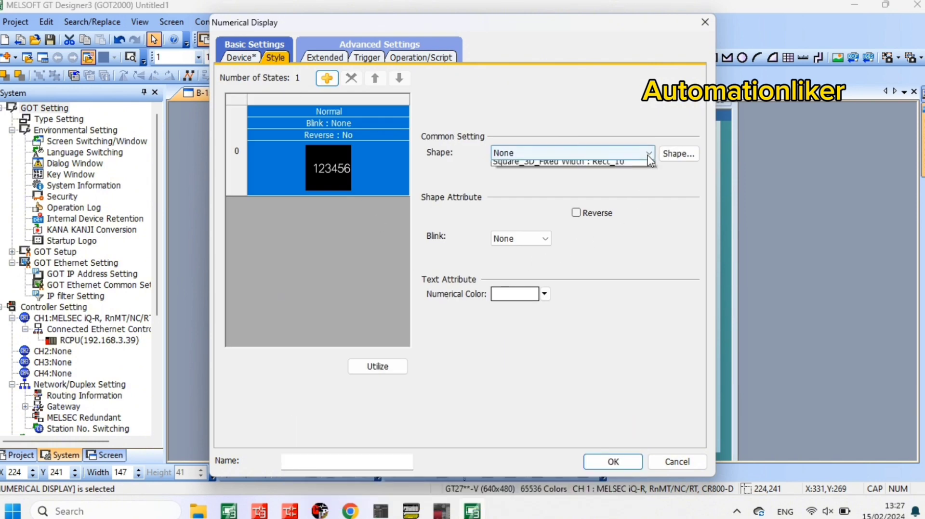
left_click(596, 178)
left_click(545, 214)
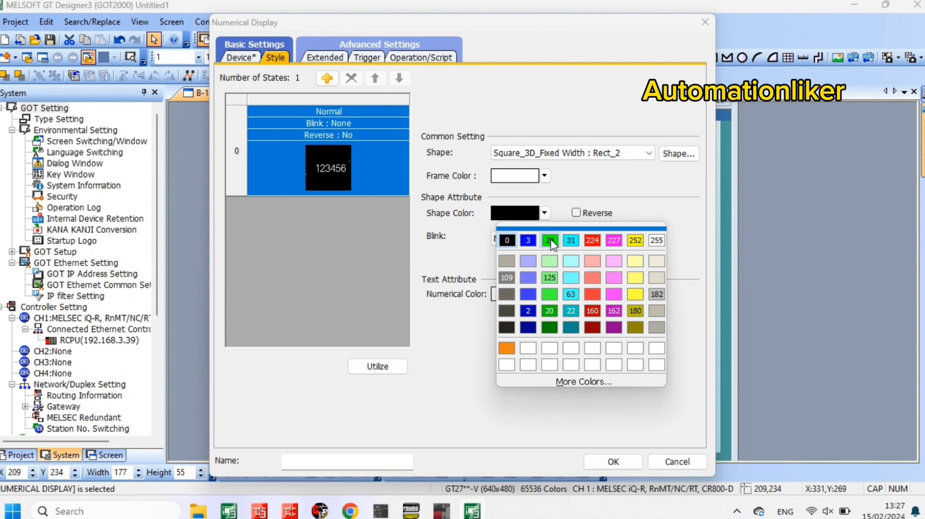
left_click(550, 240)
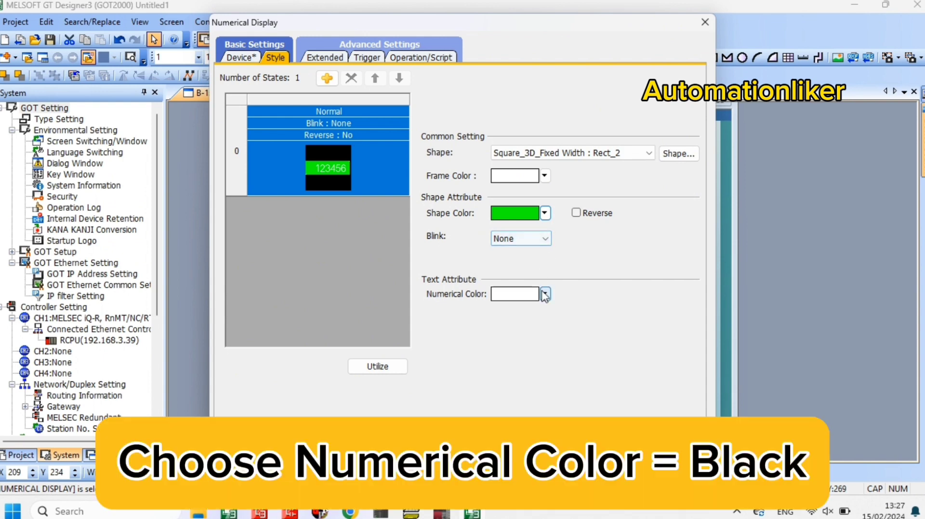
- Set the D0 numerical display's numerical color to black
left_click(545, 294)
left_click(549, 322)
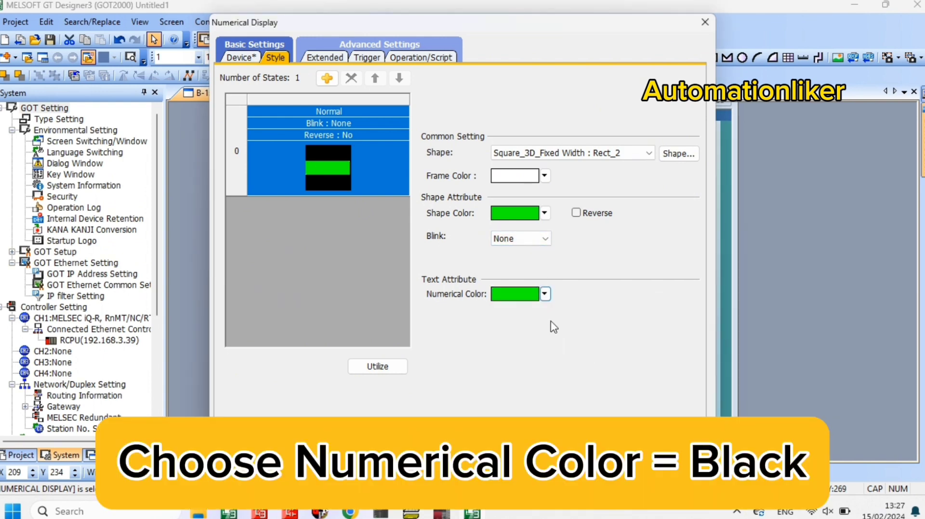
left_click(545, 294)
left_click(511, 321)
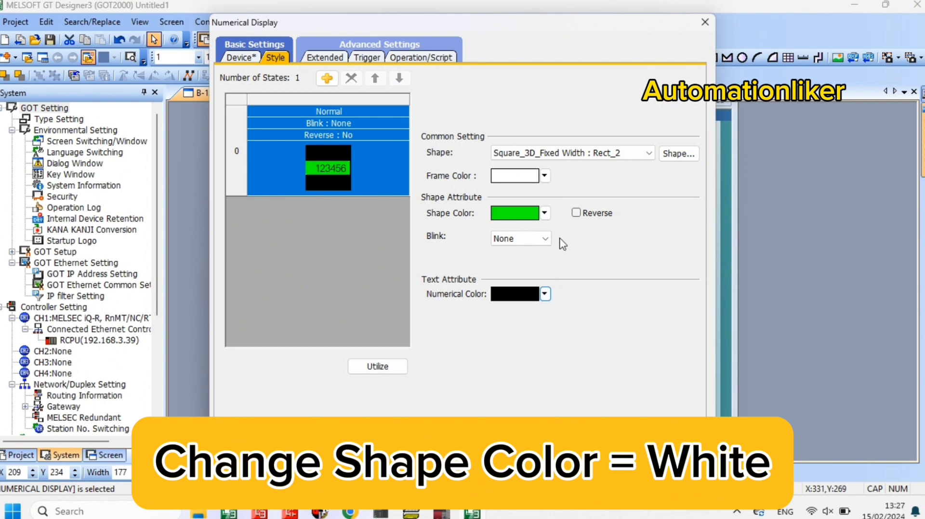
- Change the D0 numerical display's shape color to white and accept its settings
left_click(544, 213)
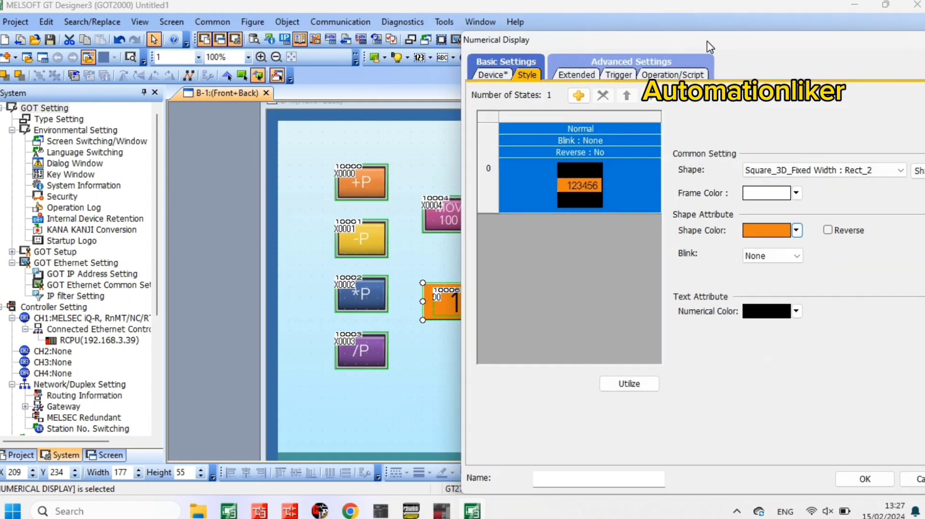
left_click(790, 216)
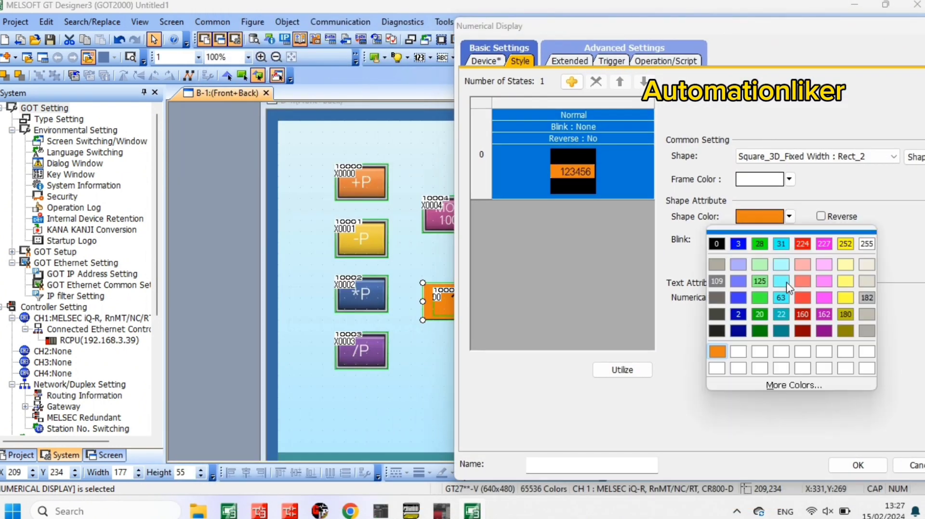
left_click(781, 281)
left_click(789, 217)
left_click(867, 244)
left_click(858, 466)
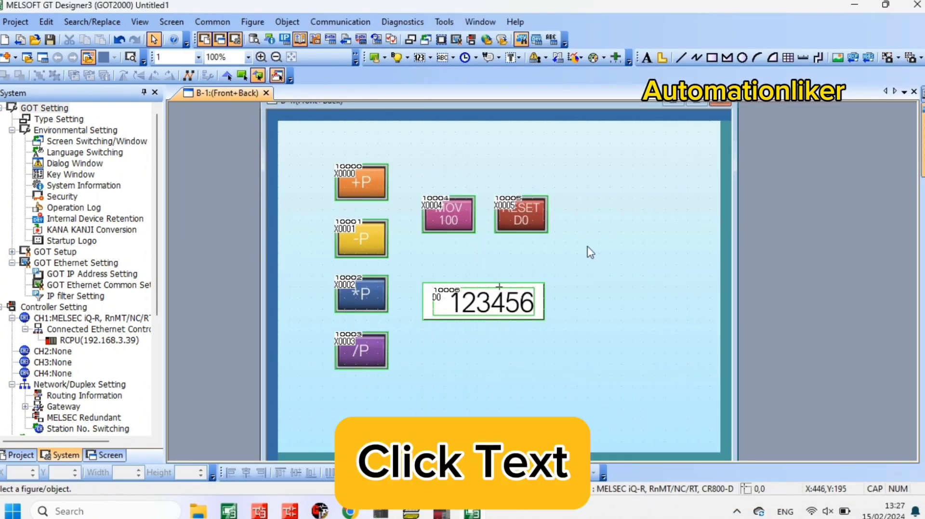
- Add the text DATA D0 in black at the upper edge of the numerical display
left_click(647, 57)
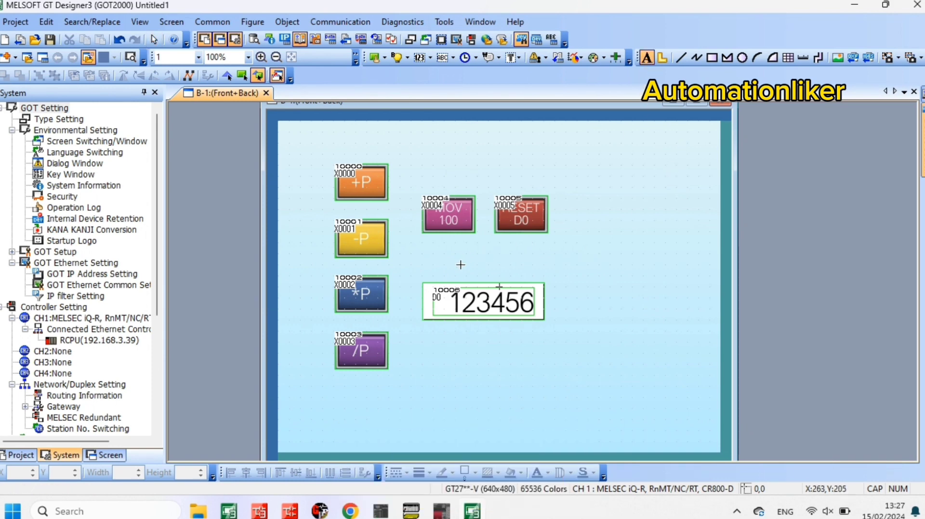
left_click(458, 275)
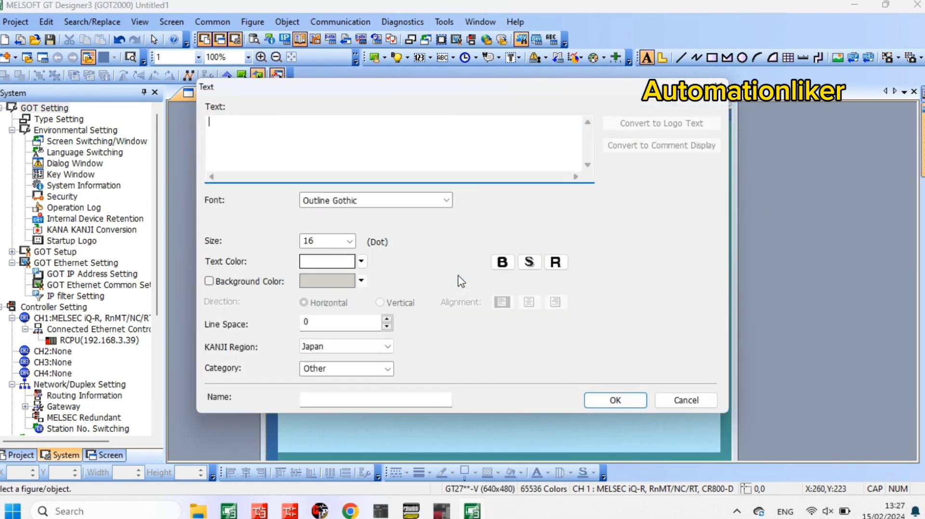
type("DATA D0")
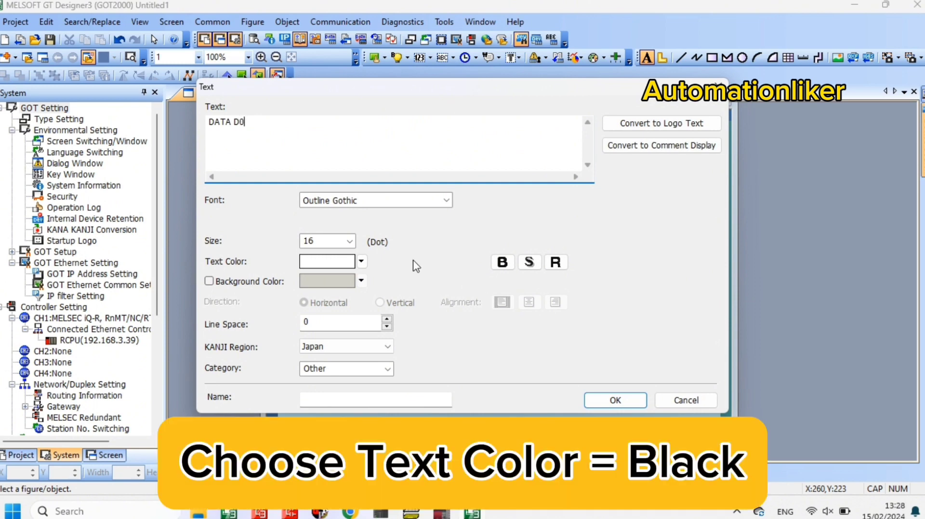
left_click(361, 261)
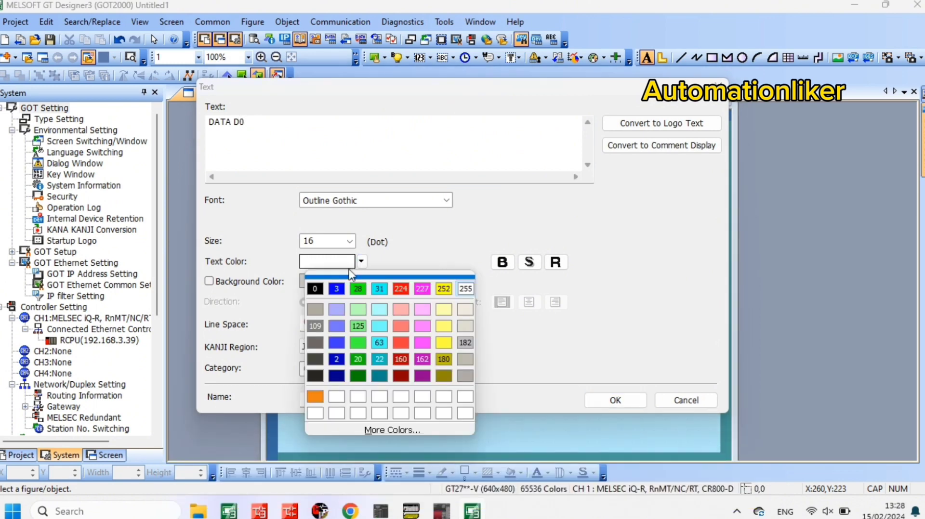
left_click(315, 289)
left_click(615, 400)
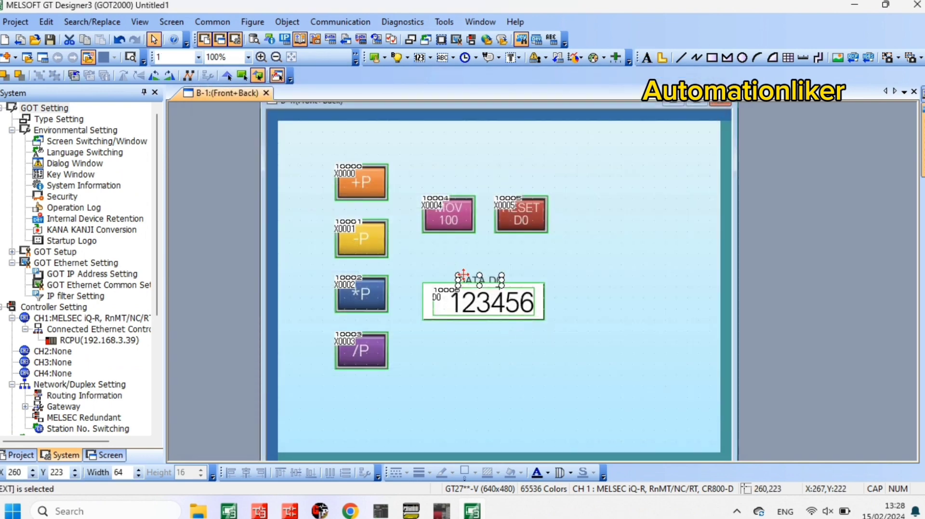
- Move the DATA D0 text just above the numerical display and enlarge it to about 89 by 22 dots
left_click_drag(465, 271, 459, 260)
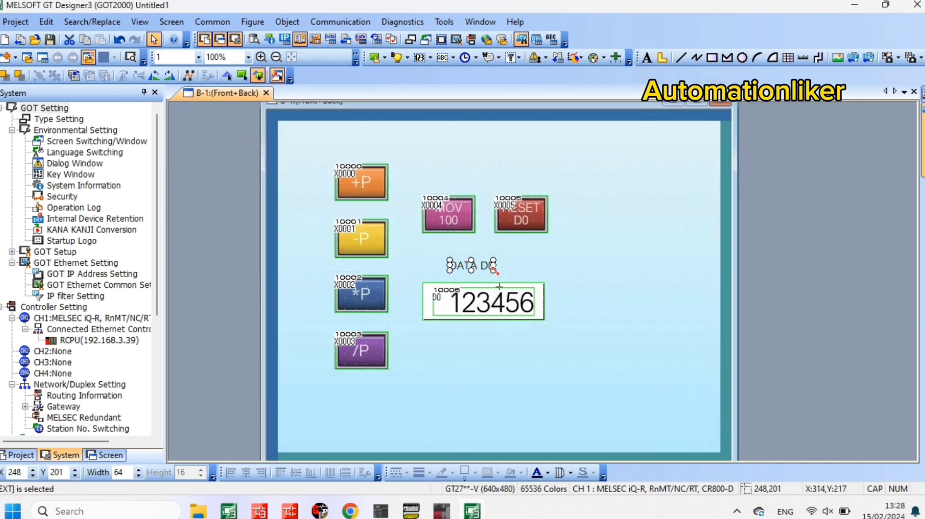
left_click_drag(512, 282, 499, 272)
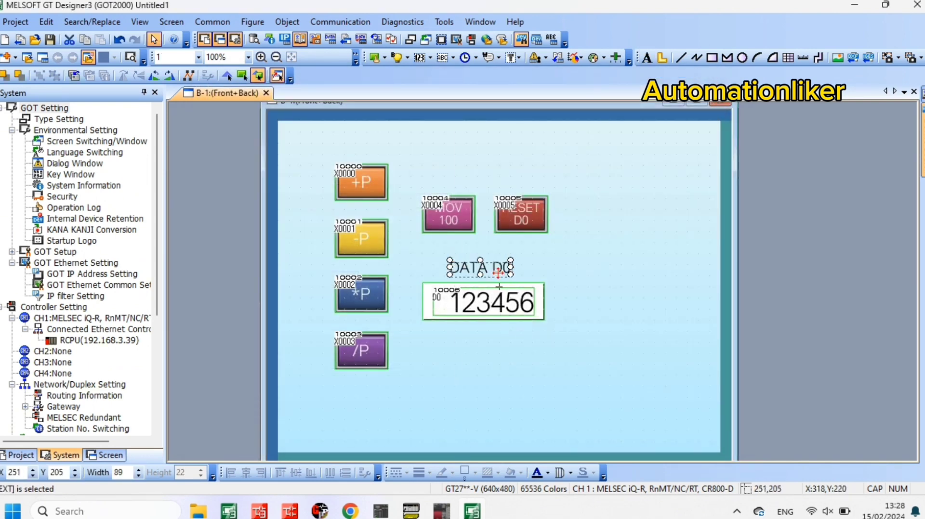
left_click(603, 287)
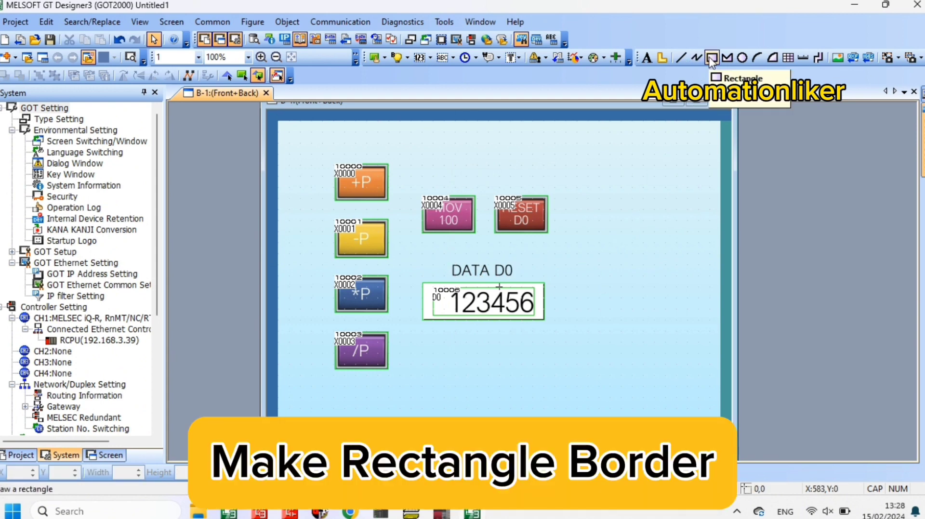
- Draw a rectangle border about 352 dots wide around all switches and the D0 display, with a black line color
left_click(712, 58)
left_click_drag(323, 154, 568, 377)
double_click(556, 378)
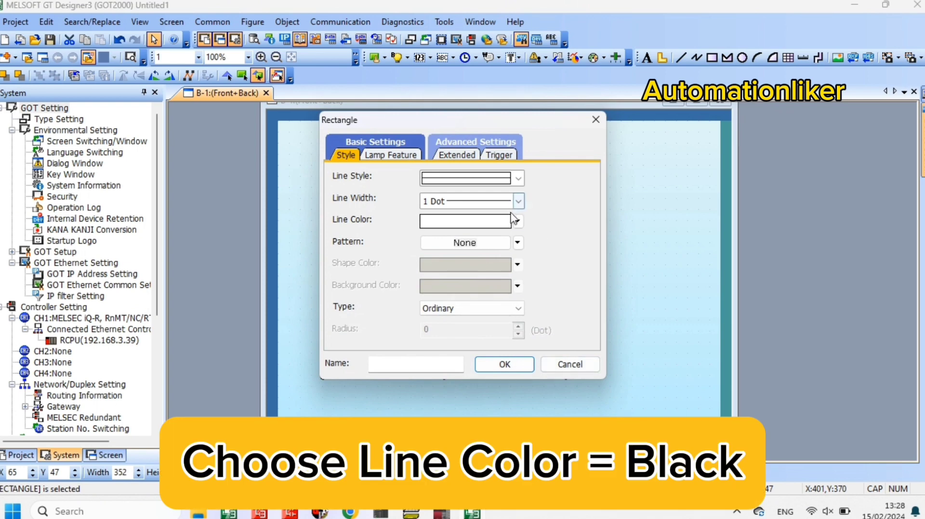
left_click(518, 220)
left_click(436, 256)
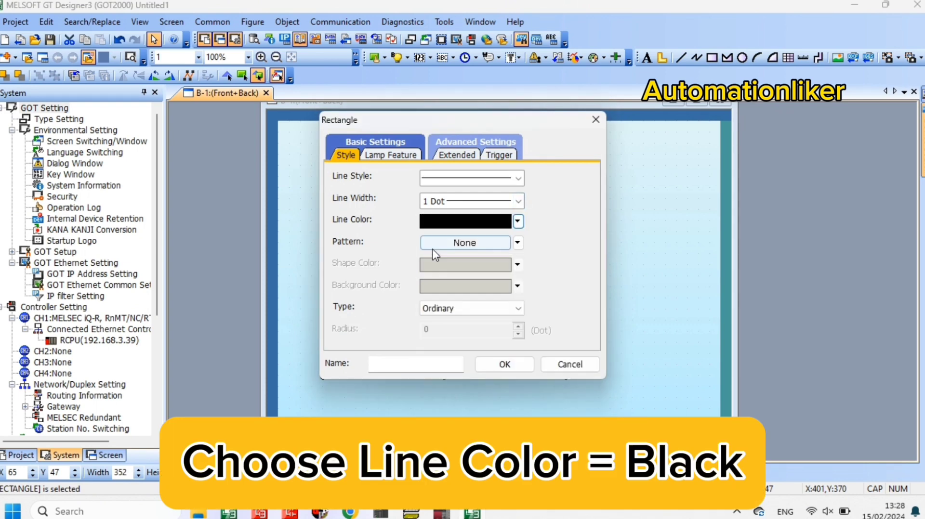
left_click(506, 366)
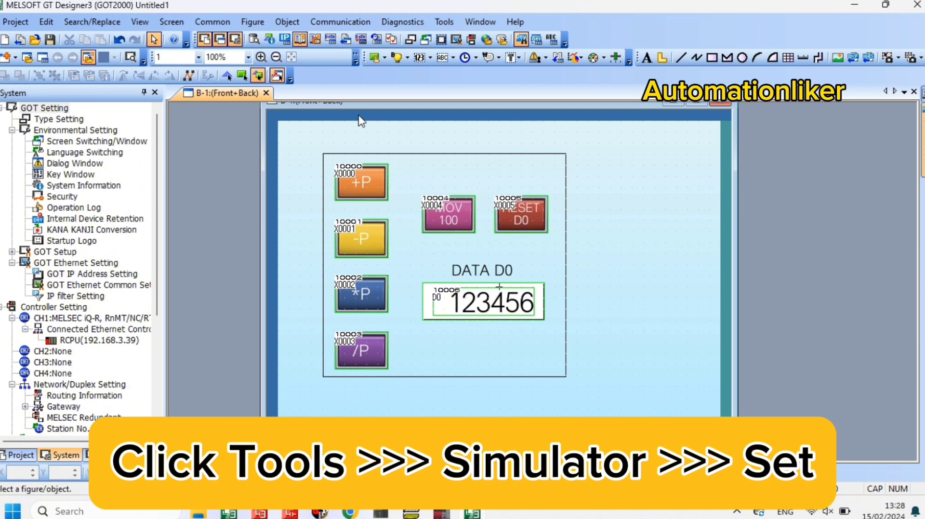
- Set the simulator's CH1 communication connection to GX Simulator3 and accept the options
left_click(444, 22)
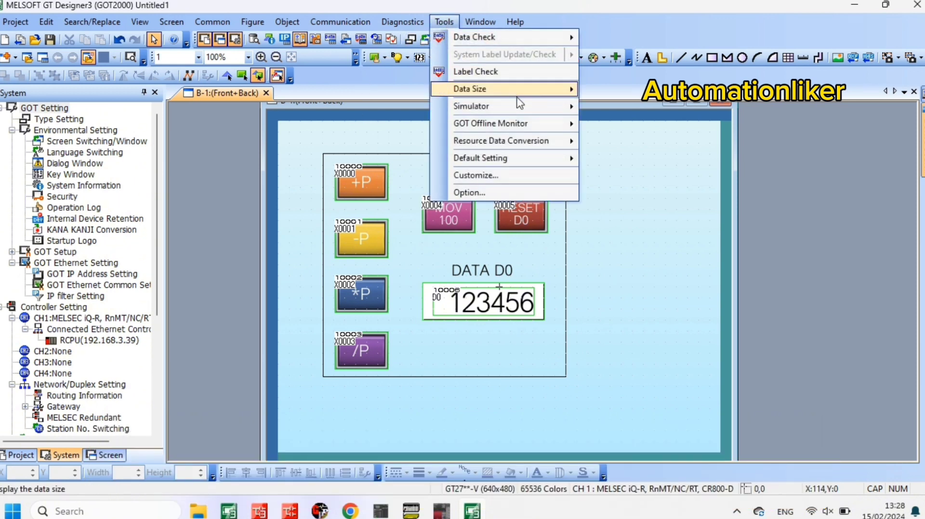
mouse_move(523, 106)
left_click(652, 141)
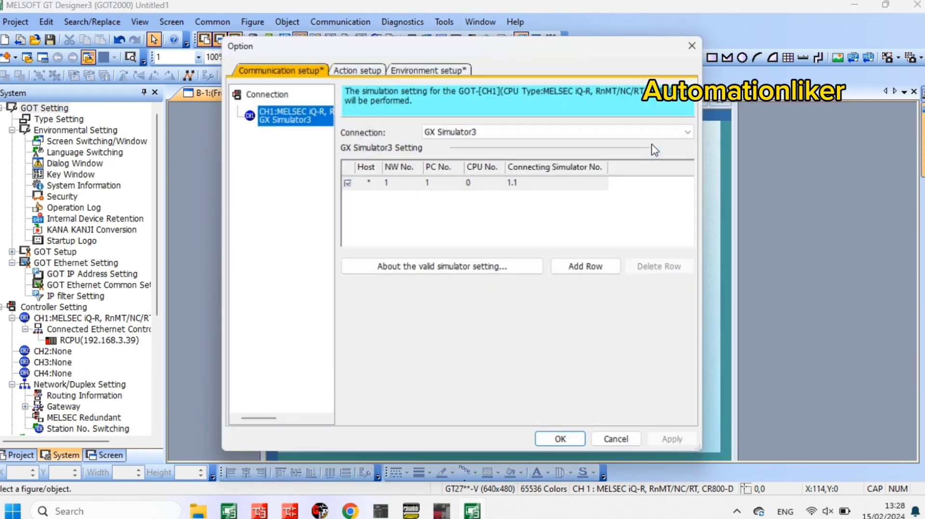
left_click(648, 131)
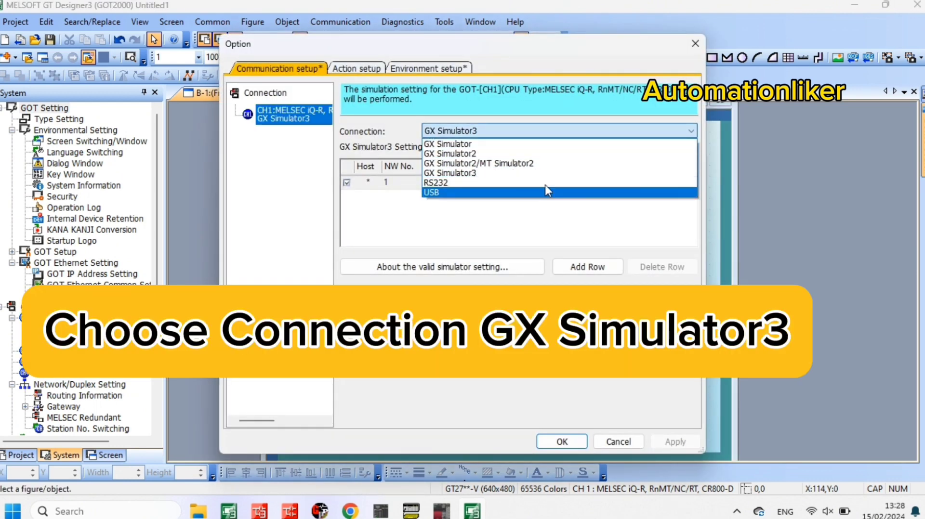
left_click(549, 173)
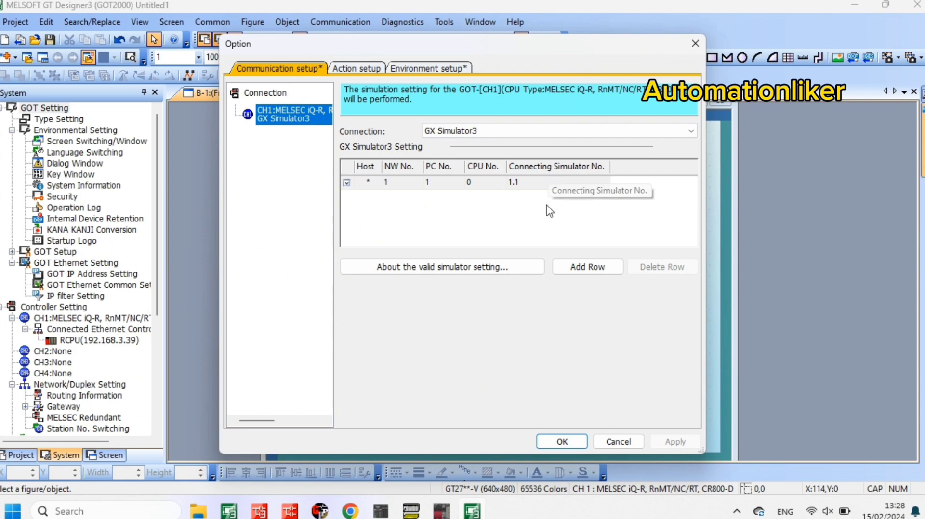
left_click(559, 442)
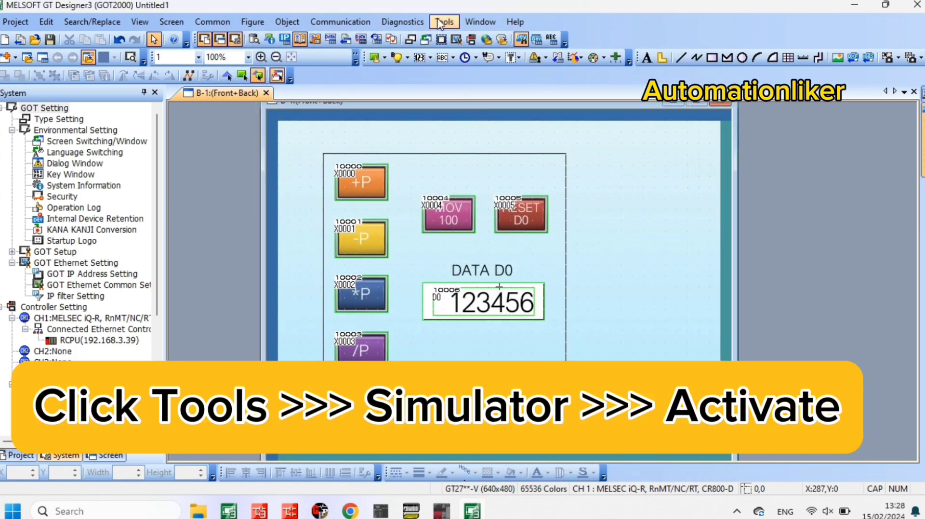
- Activate the GT simulator for the finished HMI screen
left_click(444, 22)
mouse_move(526, 105)
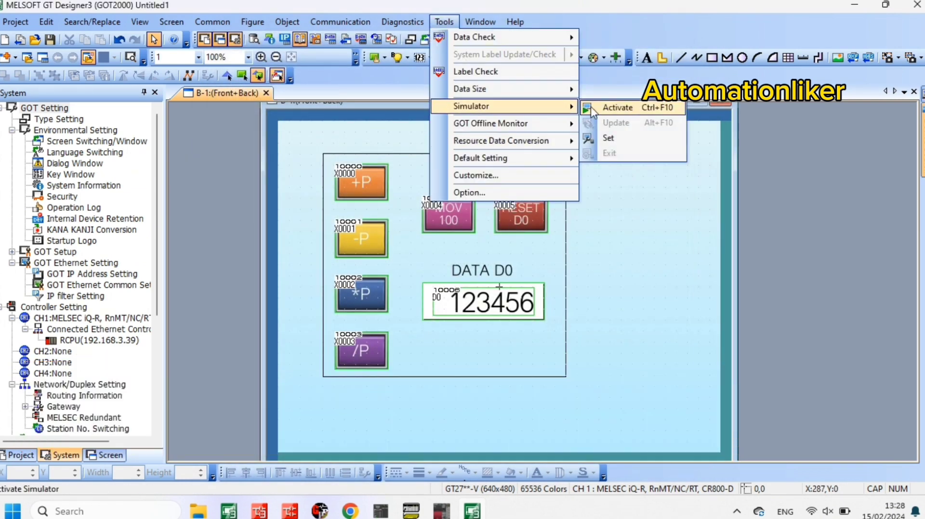
left_click(591, 107)
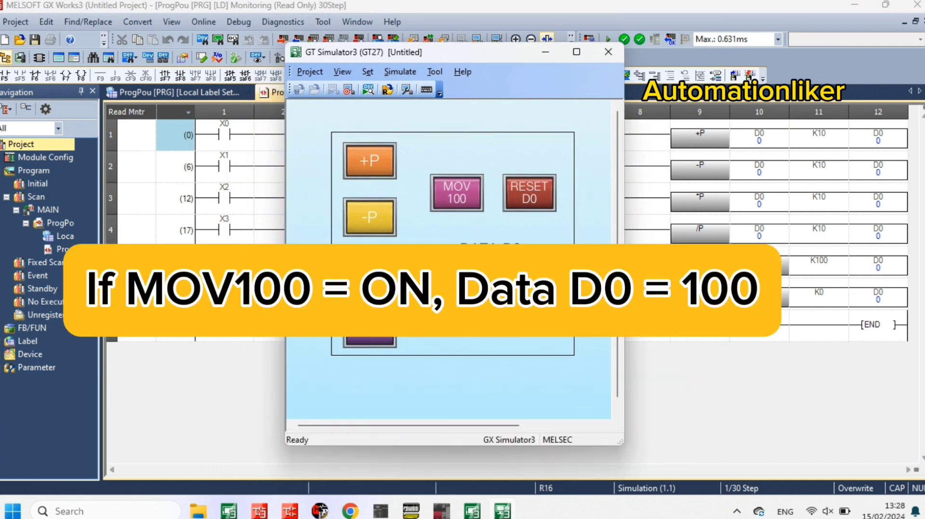
- Test the MOV 100, RESET D0 and +P switches once each on the simulated HMI screen
left_click(450, 195)
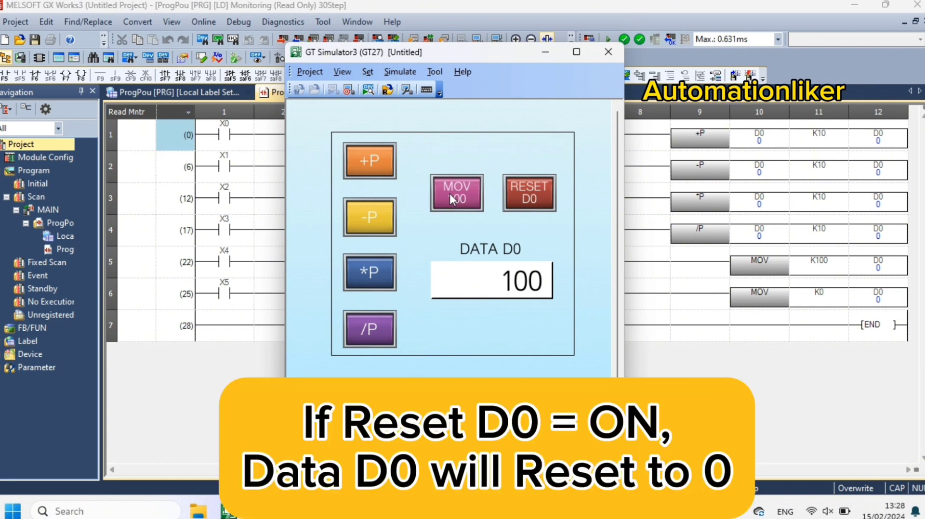
left_click(551, 212)
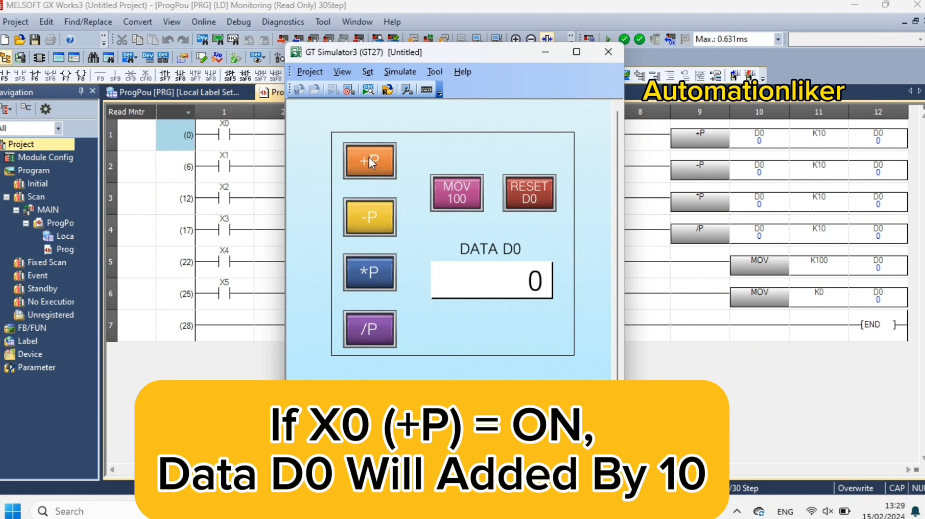
left_click(369, 158)
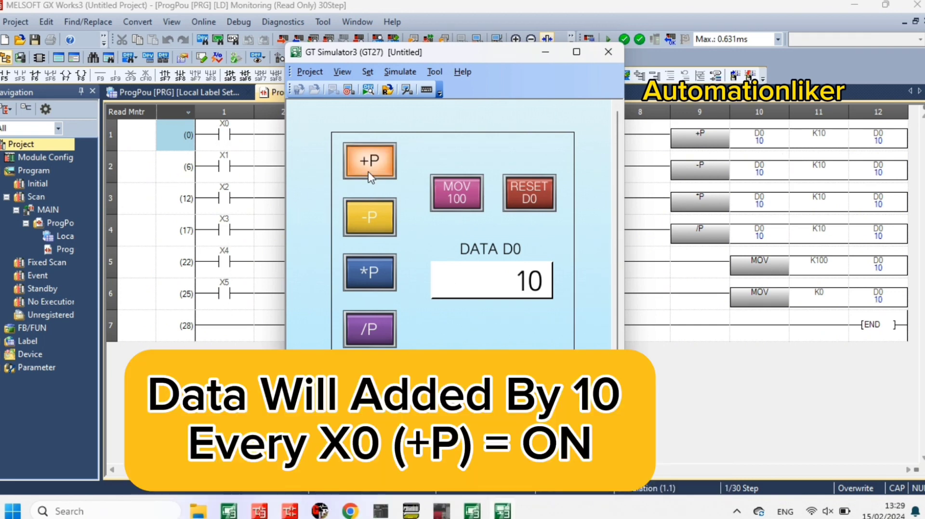
- Raise D0 to 100 in increments of 10 with repeated activations of the +P switch on the simulated HMI
left_click(368, 162)
left_click(381, 176)
left_click(380, 178)
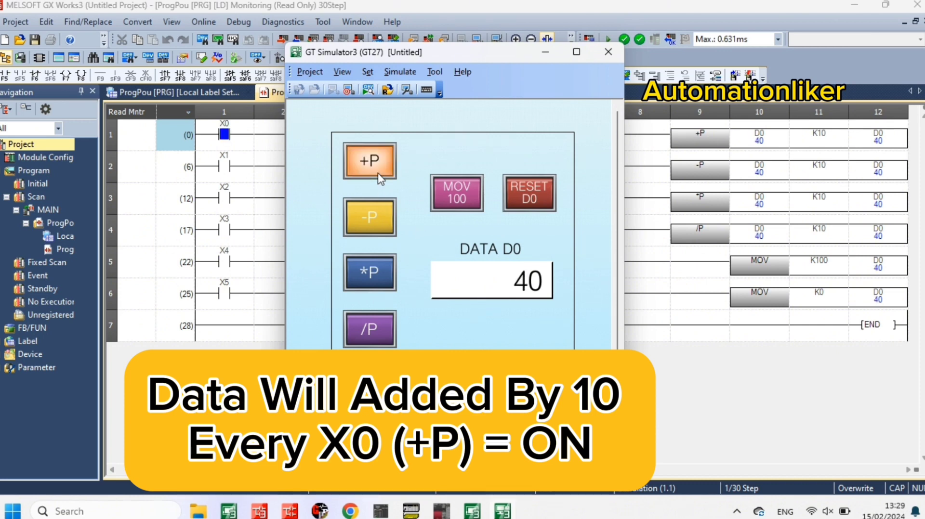
left_click(380, 178)
left_click(380, 177)
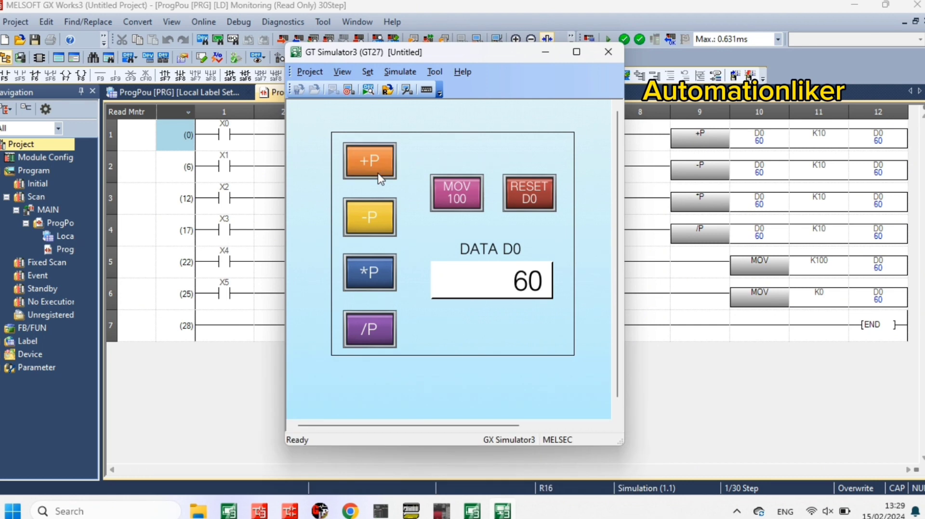
left_click(381, 177)
left_click(380, 177)
left_click(380, 178)
left_click(380, 177)
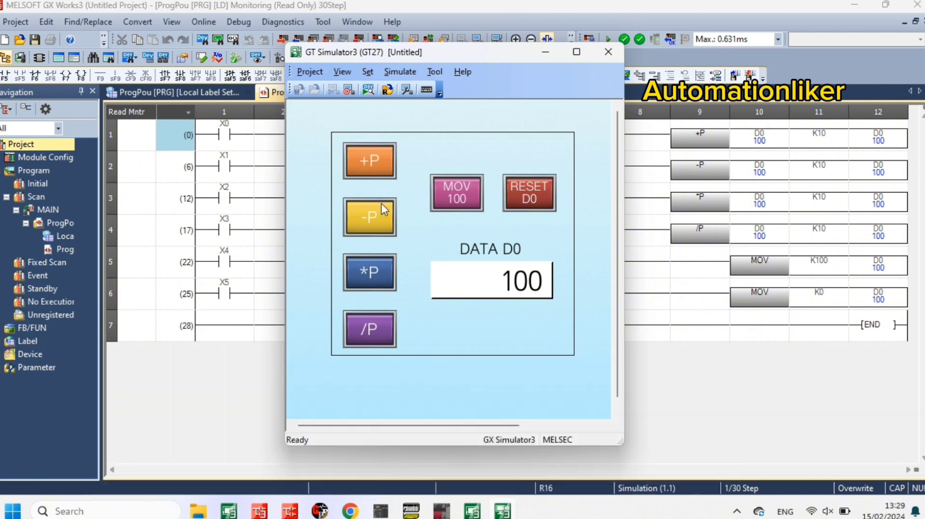
- Lower D0 to 10 in decrements of 10 with repeated activations of the -P switch
left_click(387, 229)
left_click(387, 229)
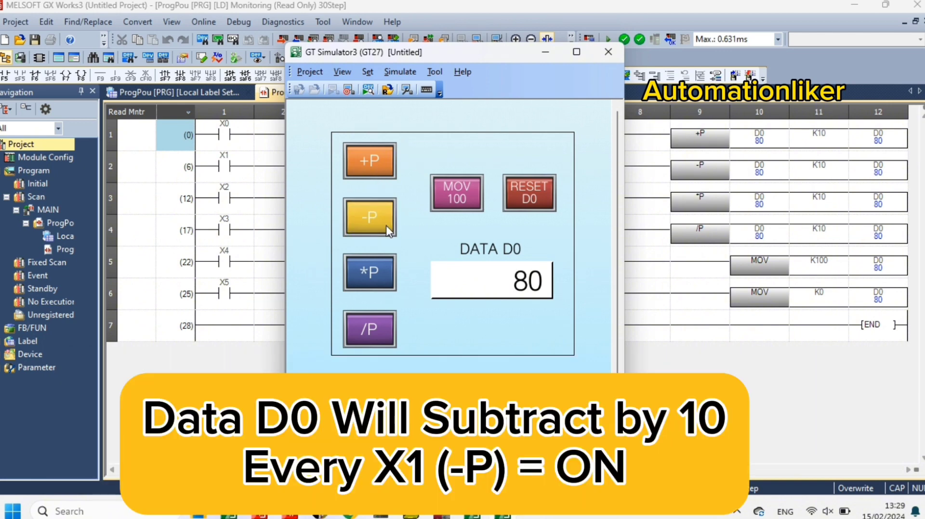
left_click(387, 229)
left_click(387, 229)
left_click(387, 228)
left_click(387, 228)
left_click(387, 229)
left_click(388, 229)
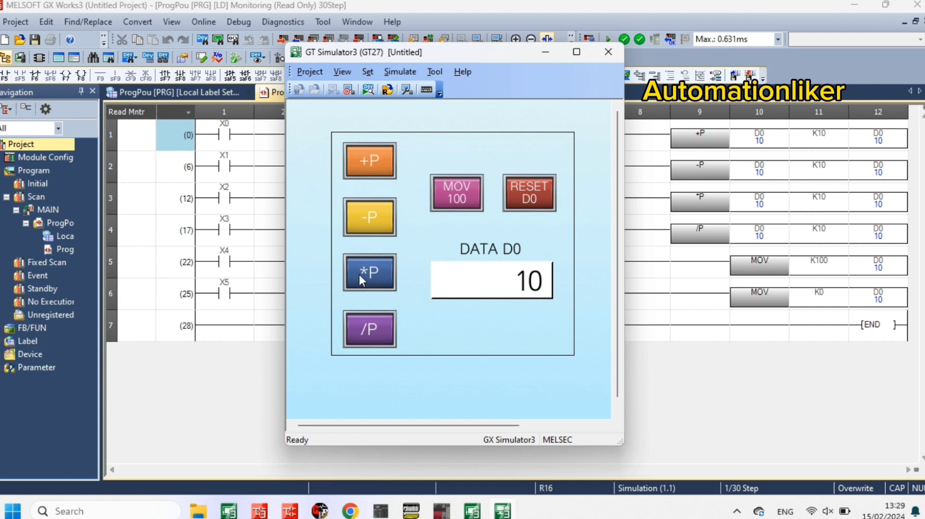
- Test the *P switch by multiplying D0 by 10 four times, going beyond 10000
left_click(359, 274)
left_click(359, 275)
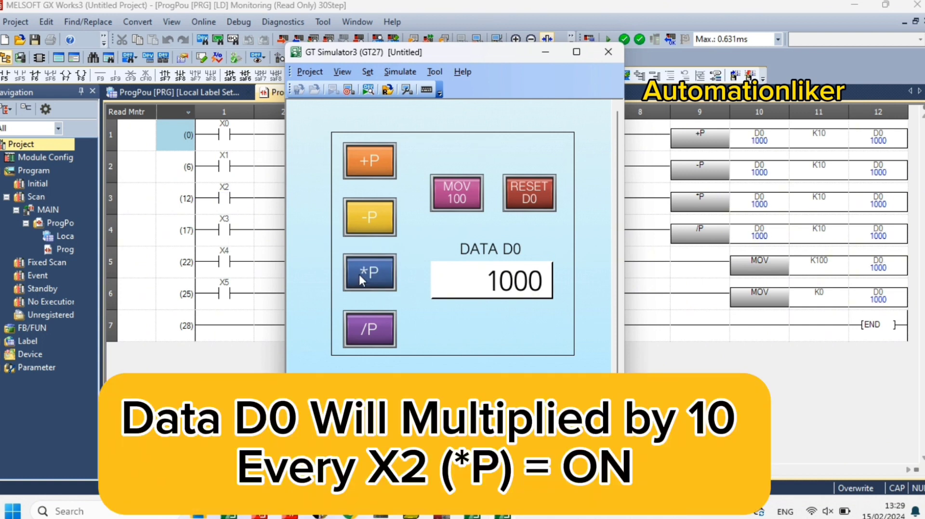
left_click(359, 274)
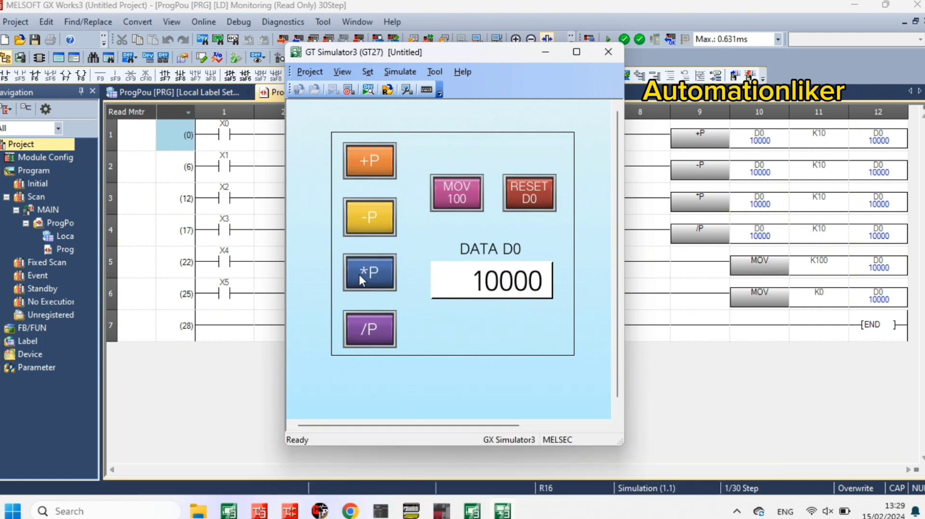
left_click(359, 274)
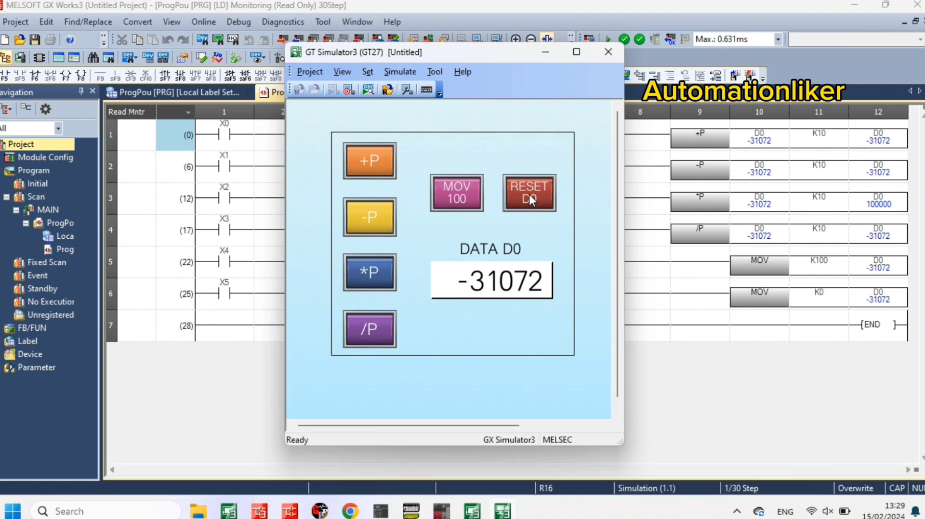
- Reset D0, load 100 with MOV 100 and multiply it up to 10000 with the *P switch
left_click(530, 195)
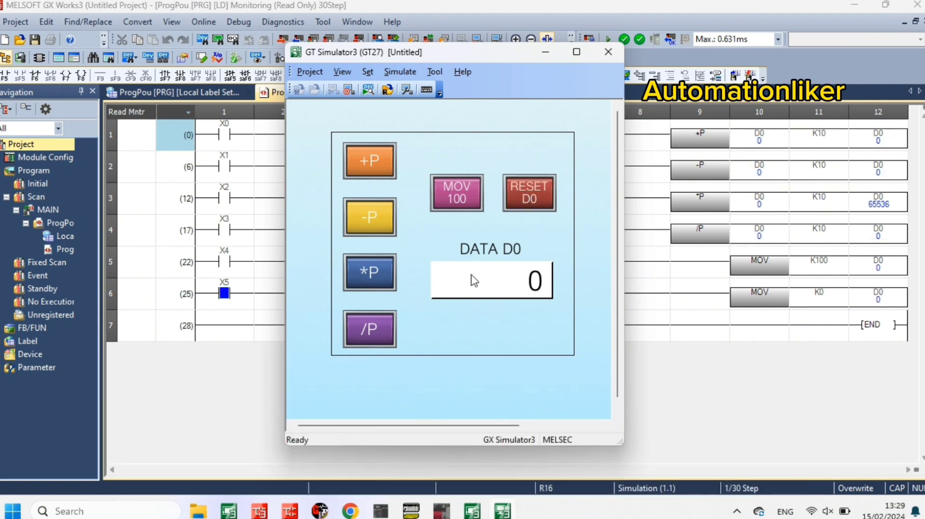
left_click(448, 195)
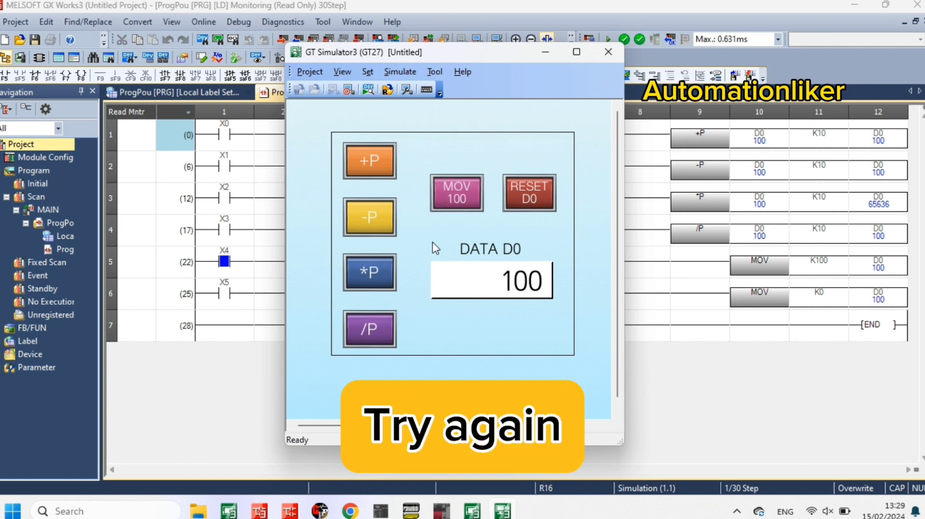
left_click(367, 271)
left_click(367, 271)
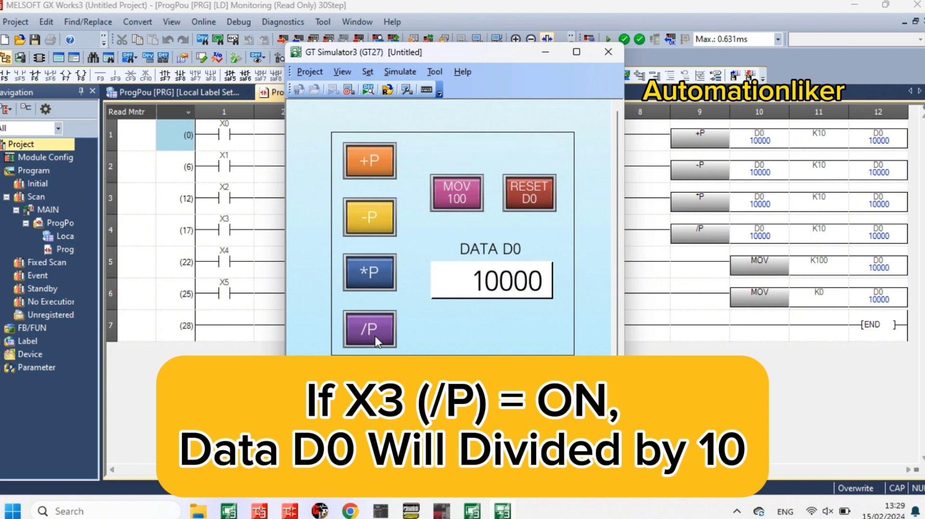
- Test the /P switch by dividing D0 by 10 five times, down to 0
left_click(375, 335)
left_click(375, 335)
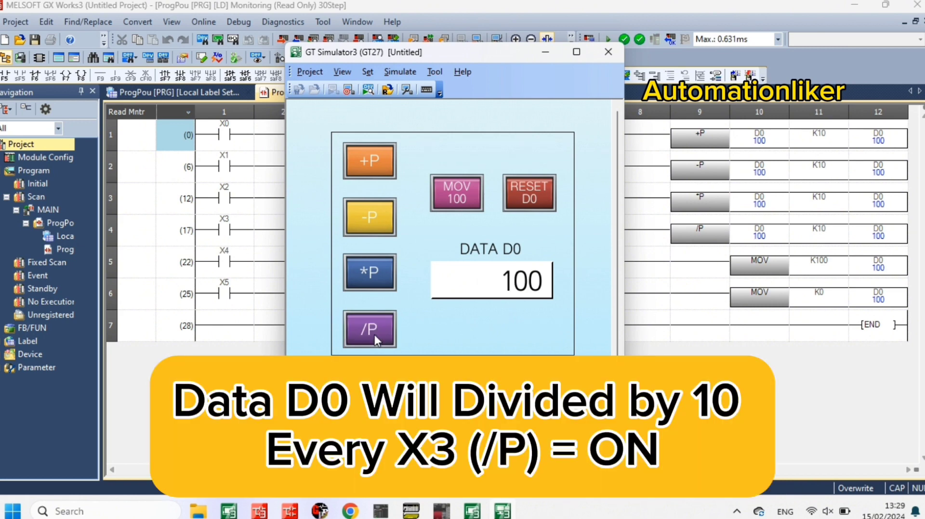
left_click(374, 334)
left_click(375, 334)
left_click(374, 334)
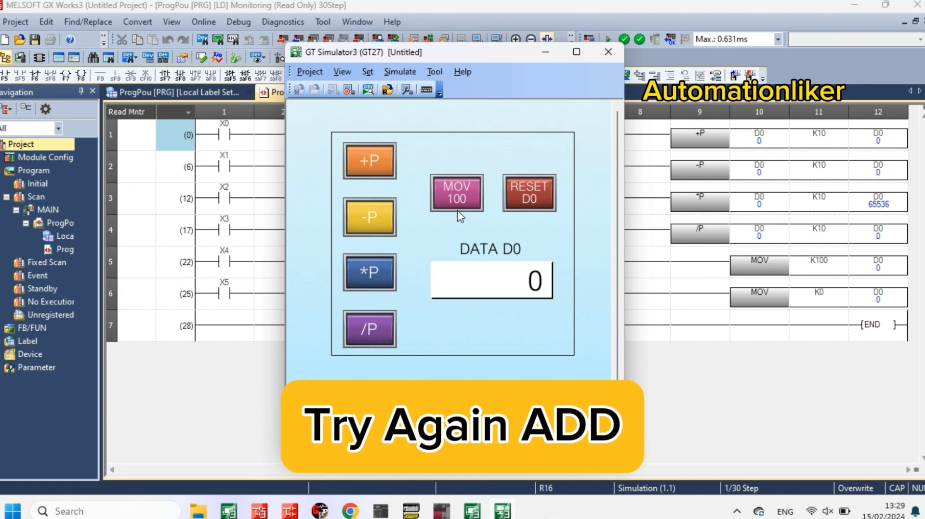
- Retest addition by raising D0 from 0 to 40 with the +P switch
left_click(379, 166)
left_click(379, 167)
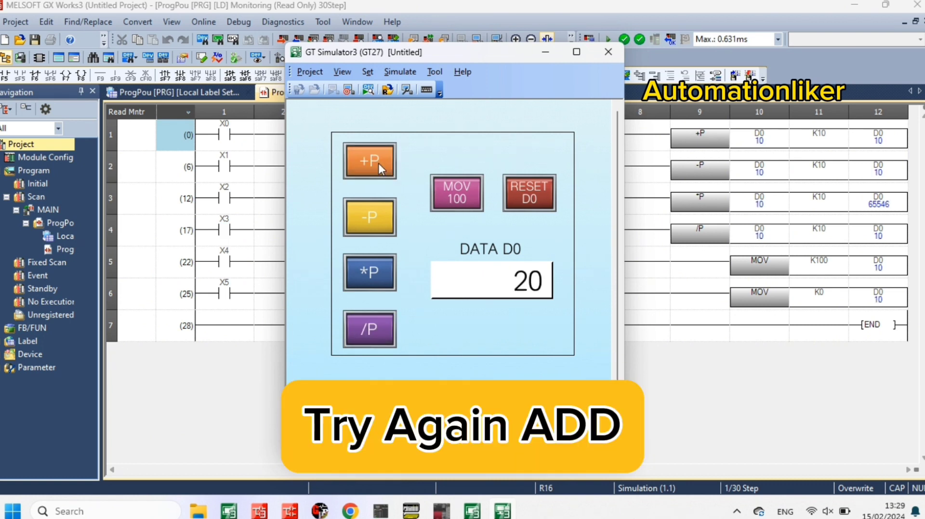
left_click(379, 166)
left_click(378, 166)
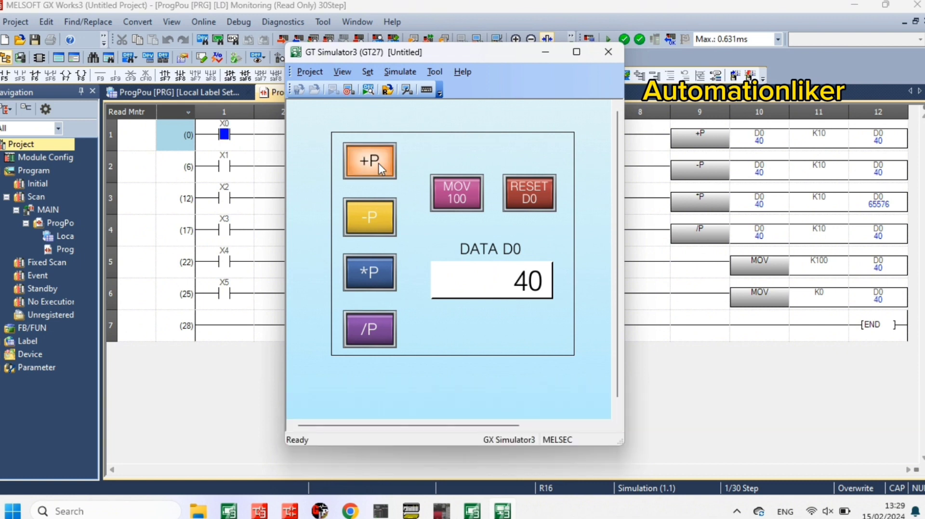
- Retest multiplication by activating the *P switch three times on the D0 value of 40
left_click(388, 278)
left_click(386, 287)
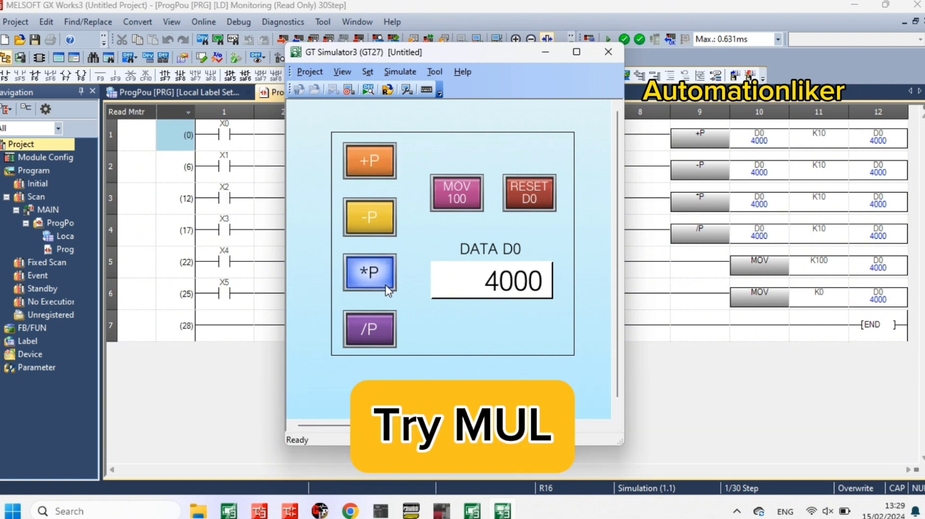
left_click(389, 290)
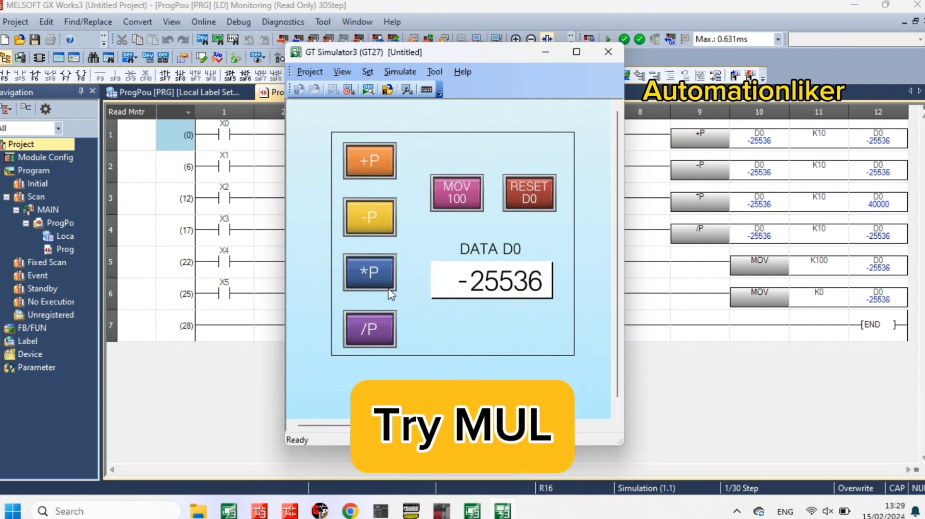
- Clear D0 with RESET D0, reload 100 and multiply by 10 twice to reach 10000 for the division retest
left_click(529, 205)
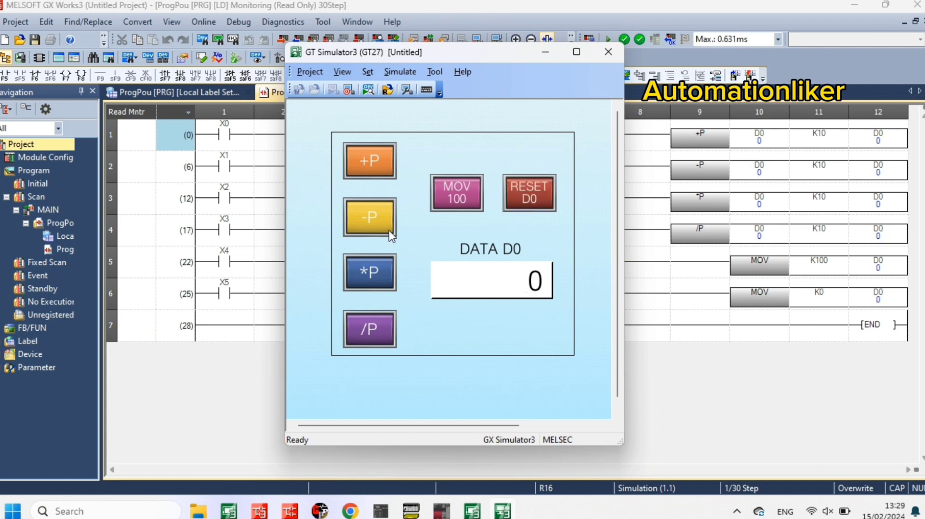
left_click(453, 192)
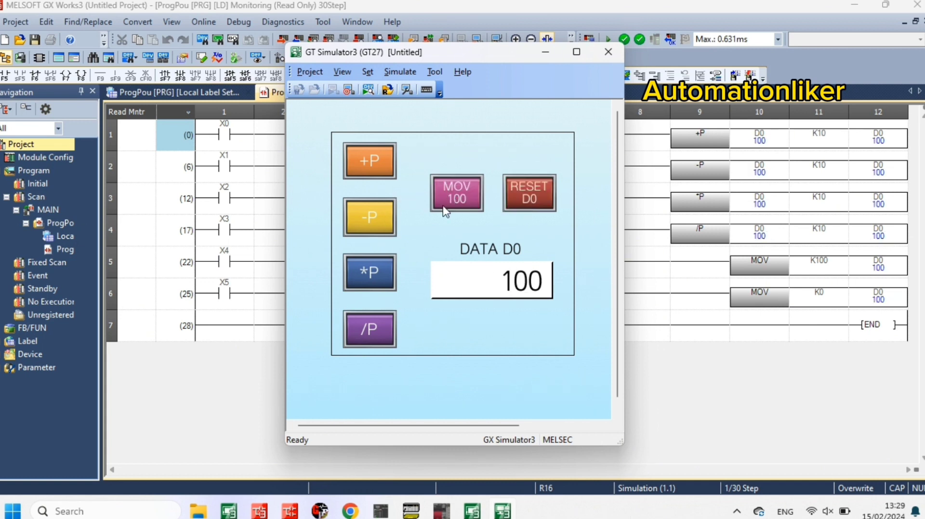
left_click(380, 271)
left_click(380, 273)
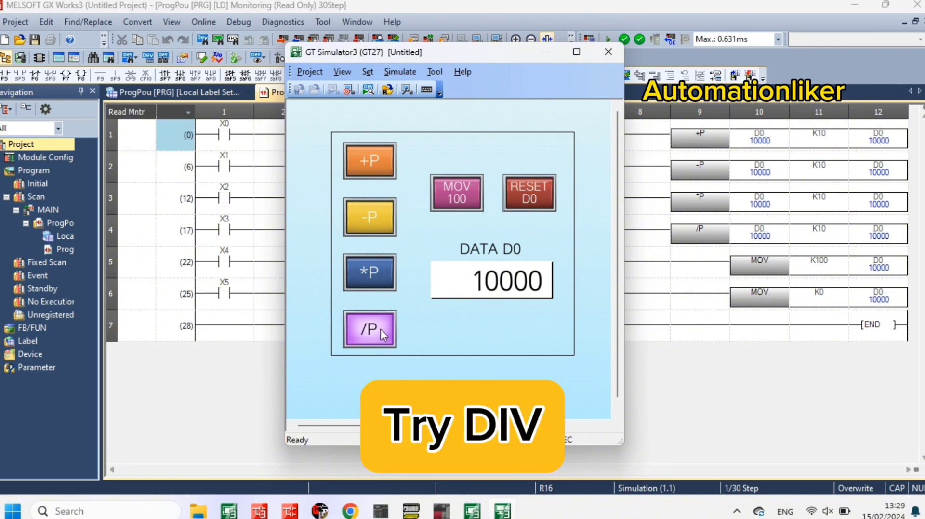
- Retest division by reducing D0 to 1 with four activations of the /P switch
left_click(381, 329)
left_click(381, 330)
left_click(381, 330)
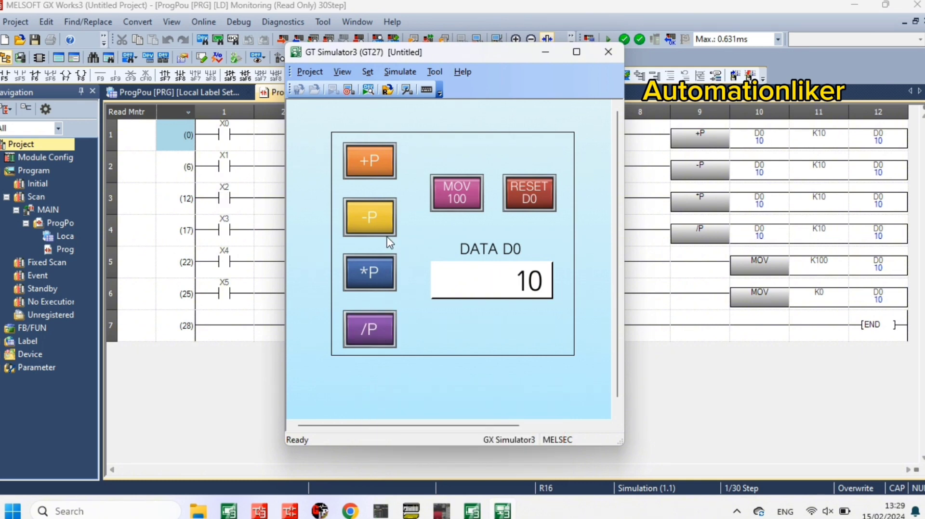
left_click(389, 329)
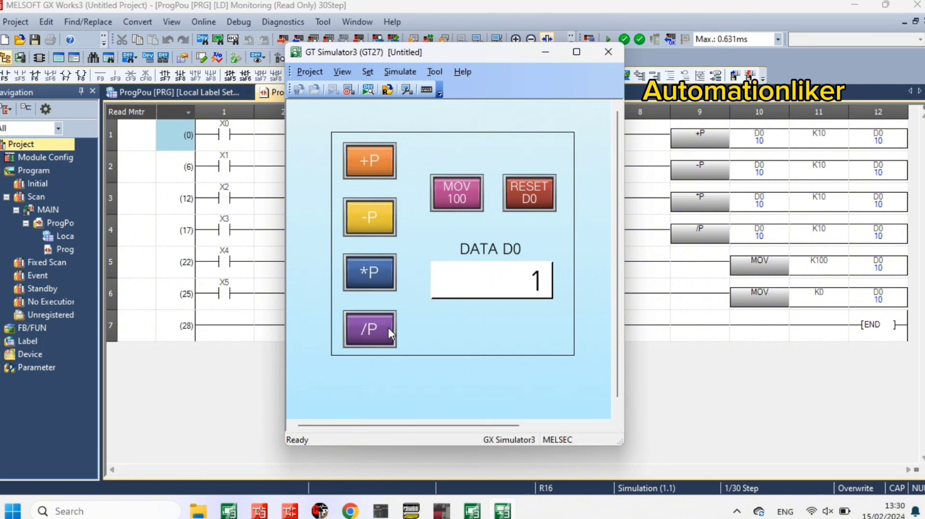
- Raise D0 to 61 with the +P switch, and subtract 10 twice with the -P switch
left_click(369, 166)
left_click(370, 165)
left_click(369, 166)
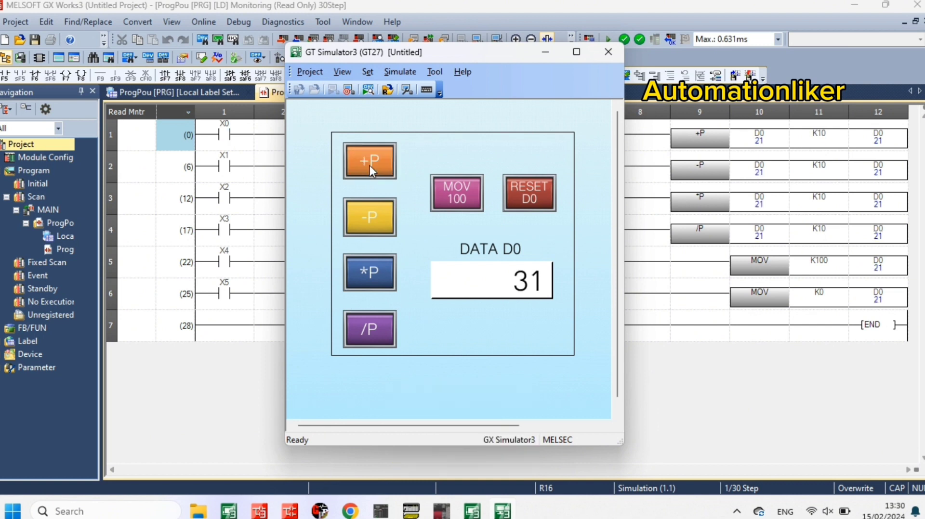
left_click(370, 166)
left_click(371, 166)
left_click(371, 166)
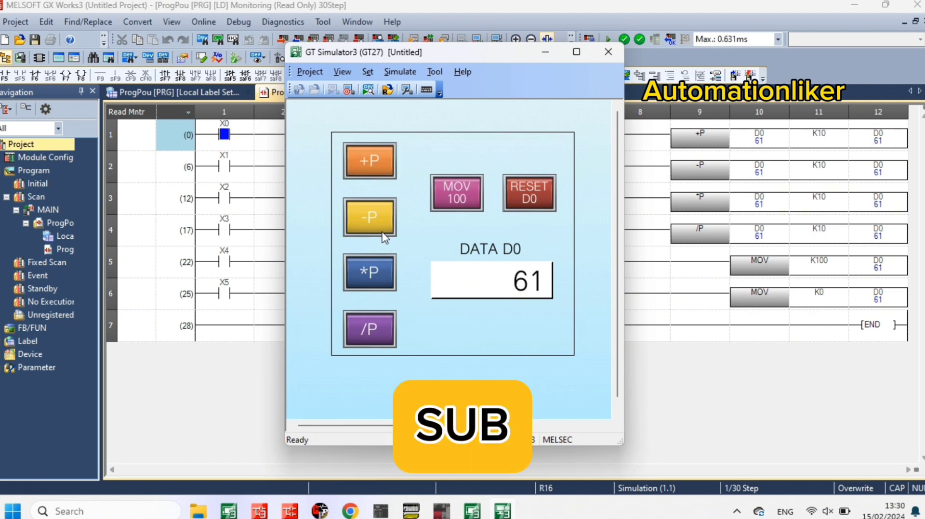
left_click(383, 234)
left_click(384, 234)
- Load 100 into D0 with MOV 100 and lower it to 50 with the -P switch
left_click(450, 197)
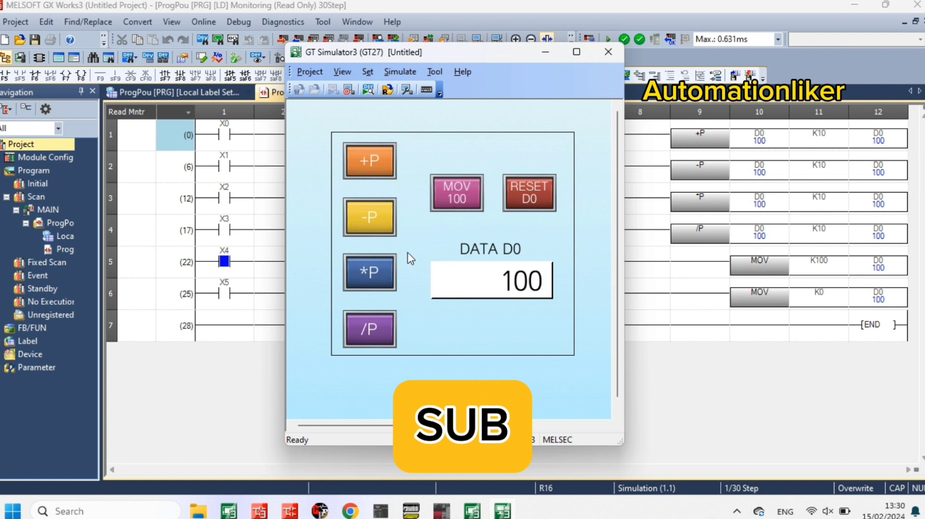
left_click(372, 221)
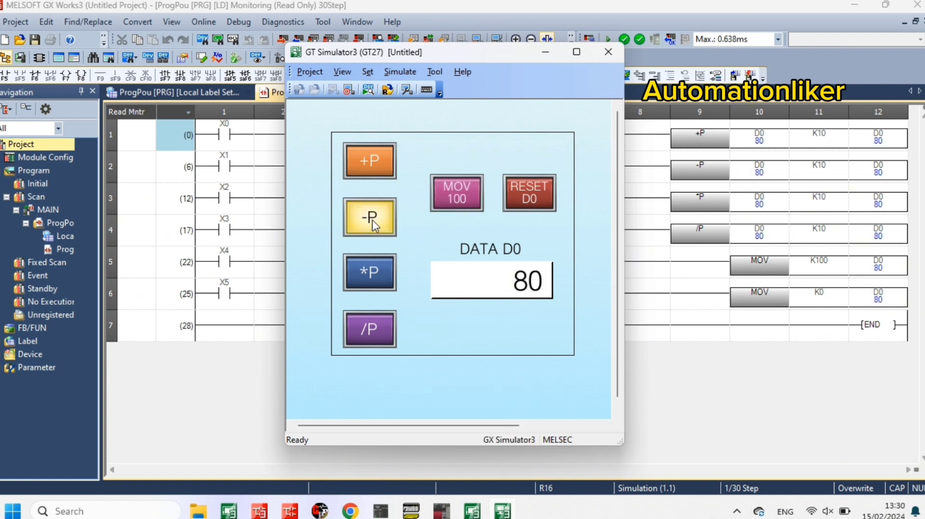
left_click(372, 220)
left_click(372, 220)
left_click(372, 220)
- Multiply D0 by 10 twice with the *P switch and divide it by 10 three times with the /P switch
left_click(381, 265)
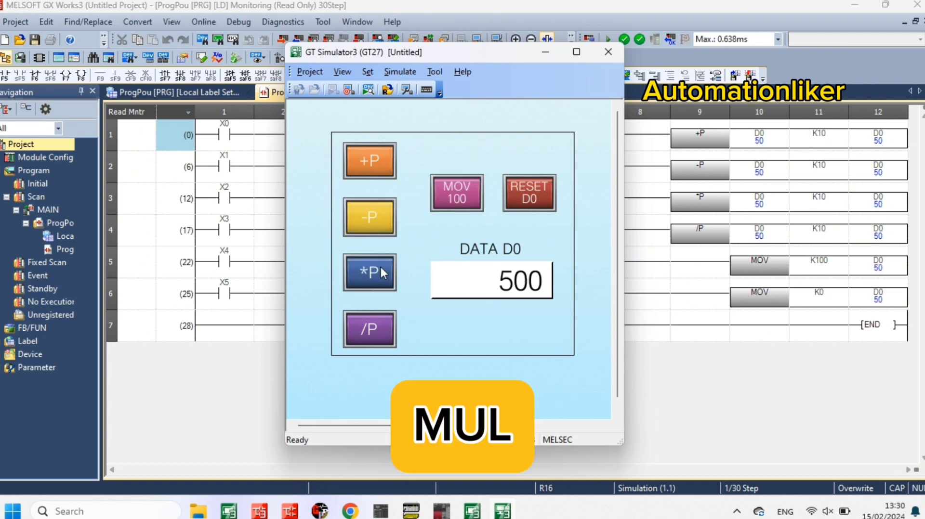
left_click(381, 265)
left_click(375, 335)
left_click(375, 336)
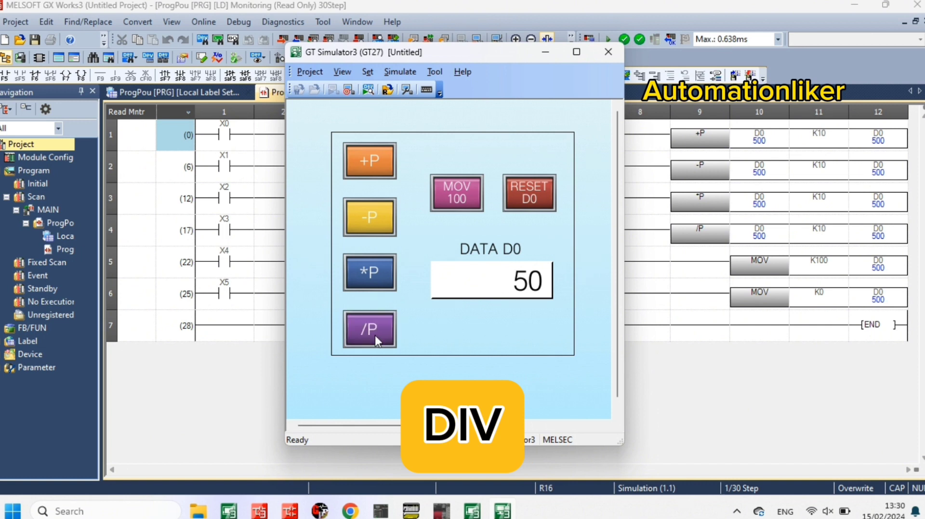
left_click(375, 335)
- Add 10 to D0 three times with the +P switch and clear it with RESET D0
left_click(369, 162)
left_click(368, 162)
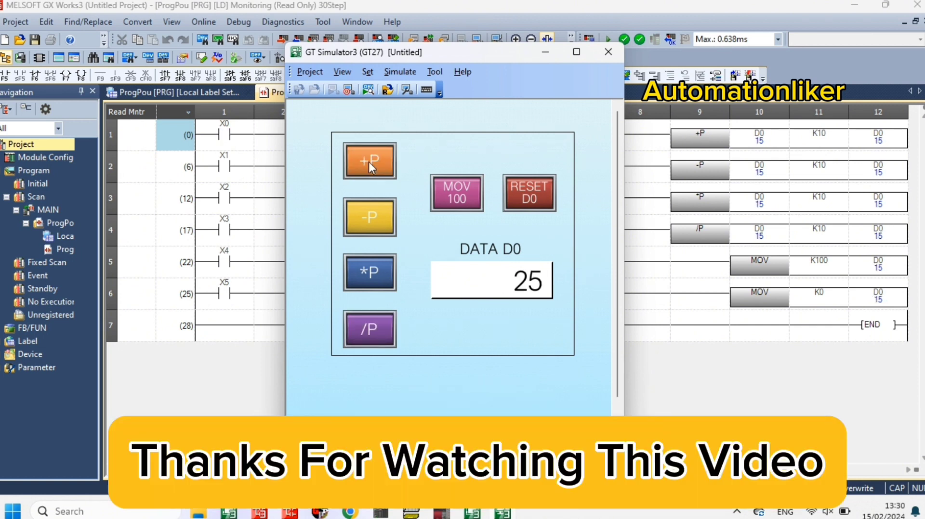
left_click(369, 162)
left_click(531, 207)
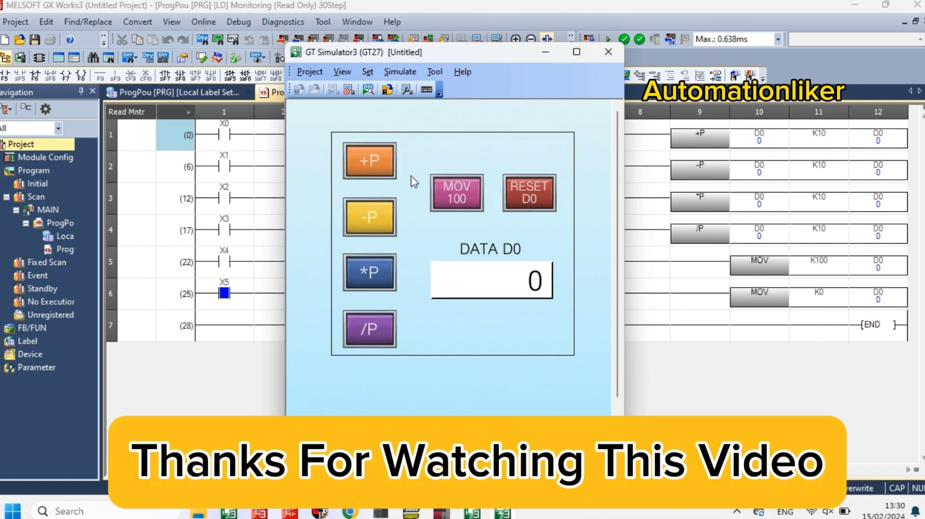
- Add 10 to D0 five times with the +P switch and subtract 10 three times with -P to reach 20
left_click(381, 160)
left_click(381, 160)
left_click(381, 160)
left_click(381, 160)
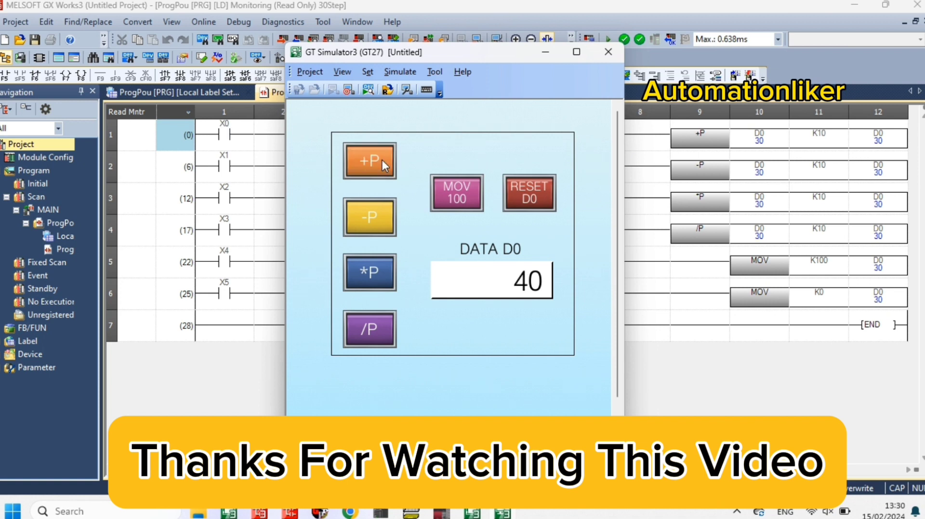
left_click(383, 160)
left_click(382, 224)
left_click(382, 224)
left_click(383, 224)
- Multiply D0 up to 2000 with the *P switch and divide it by 10 three times with the /P switch
left_click(385, 279)
left_click(384, 278)
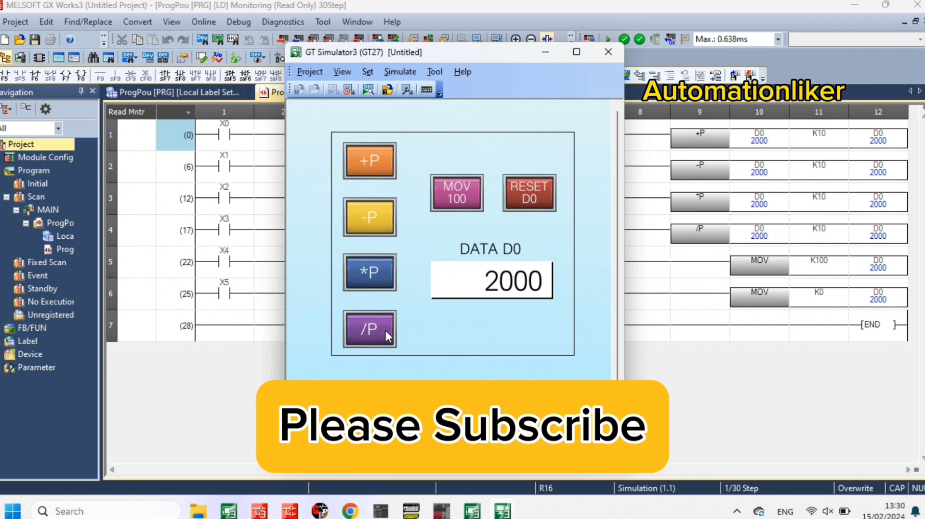
left_click(385, 330)
left_click(386, 331)
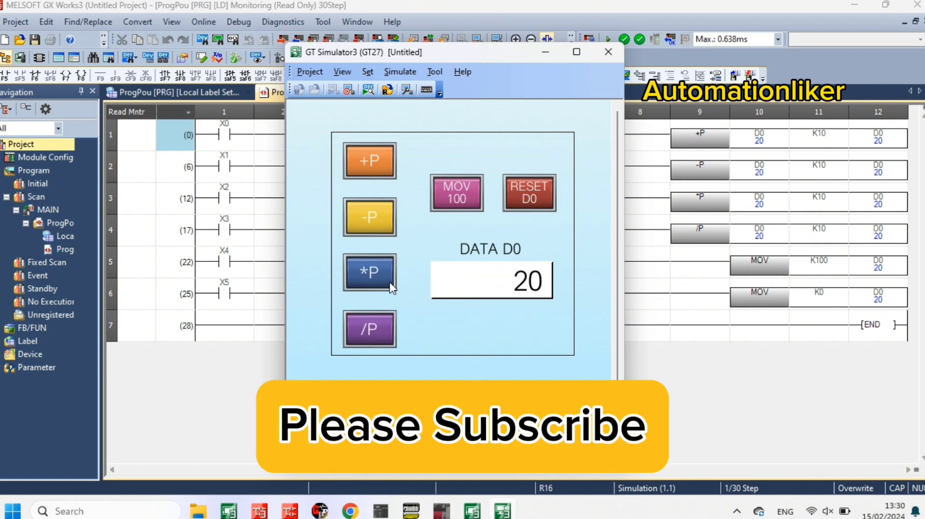
left_click(378, 331)
- Run a final test of the RESET D0, +P, MOV 100 and +P switches once each, in that order
left_click(517, 203)
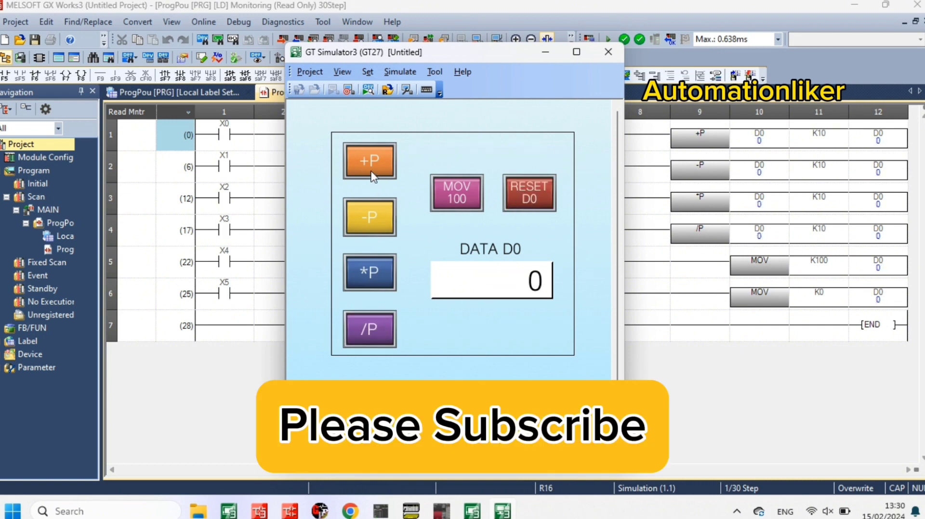
left_click(390, 175)
left_click(457, 193)
left_click(386, 173)
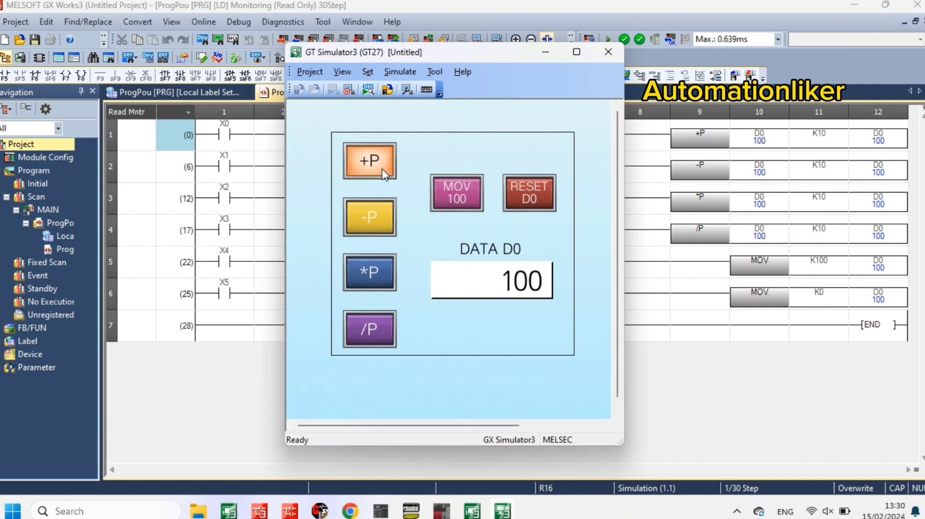